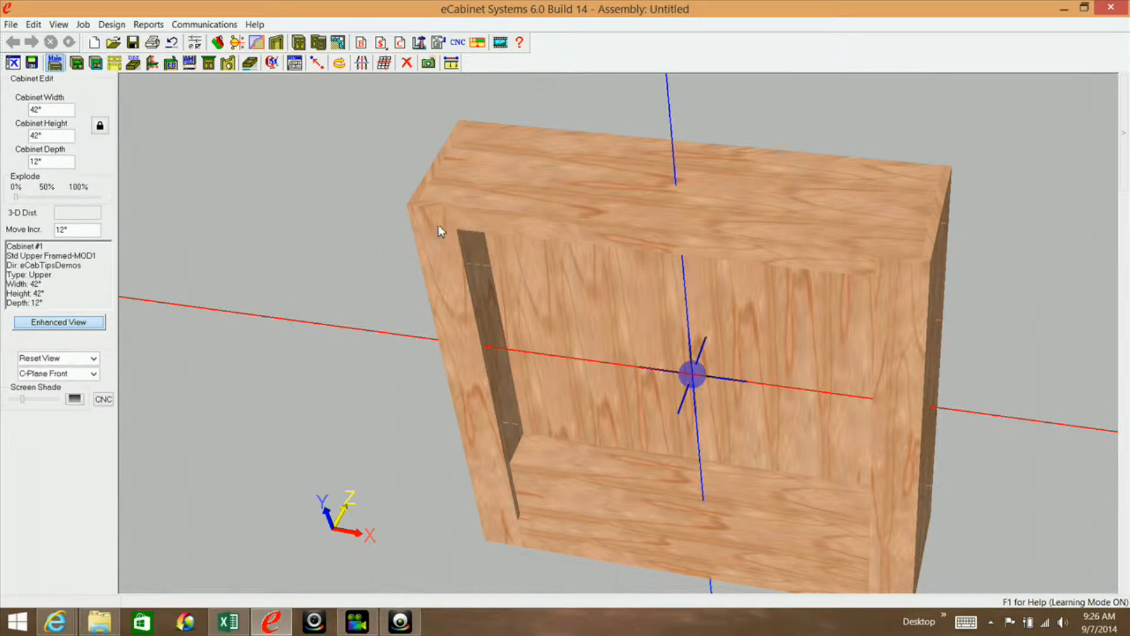
Step: Examine the framed upper cabinet from several angles, including its top, bottom rail and underside, and restore the front view
middle_click_drag(461, 229, 468, 270)
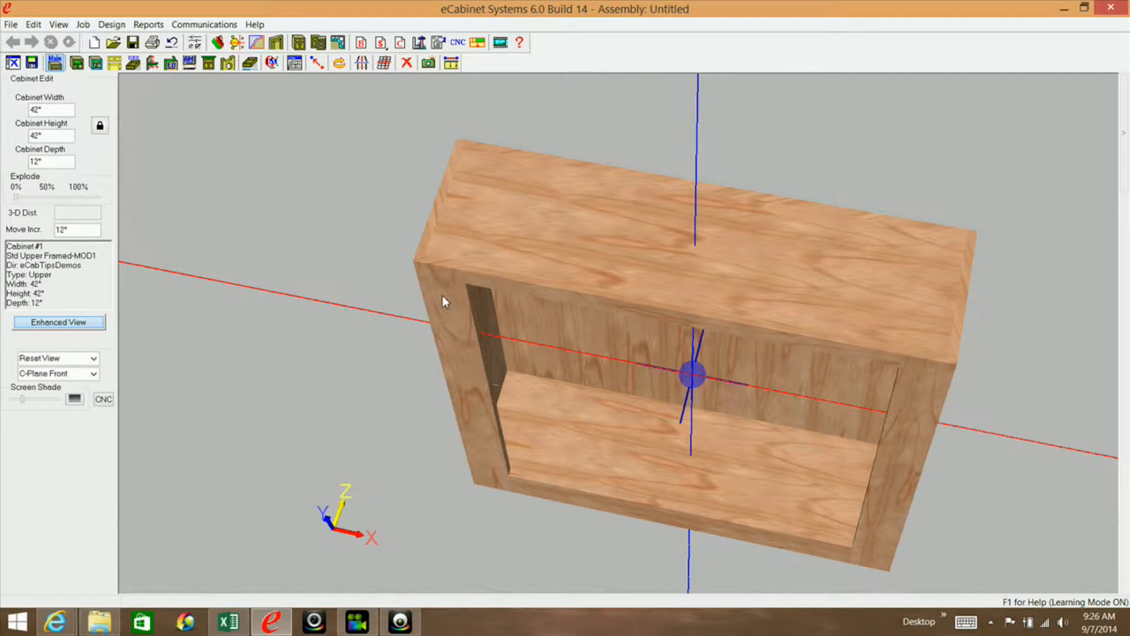
left_click_drag(464, 359, 560, 505)
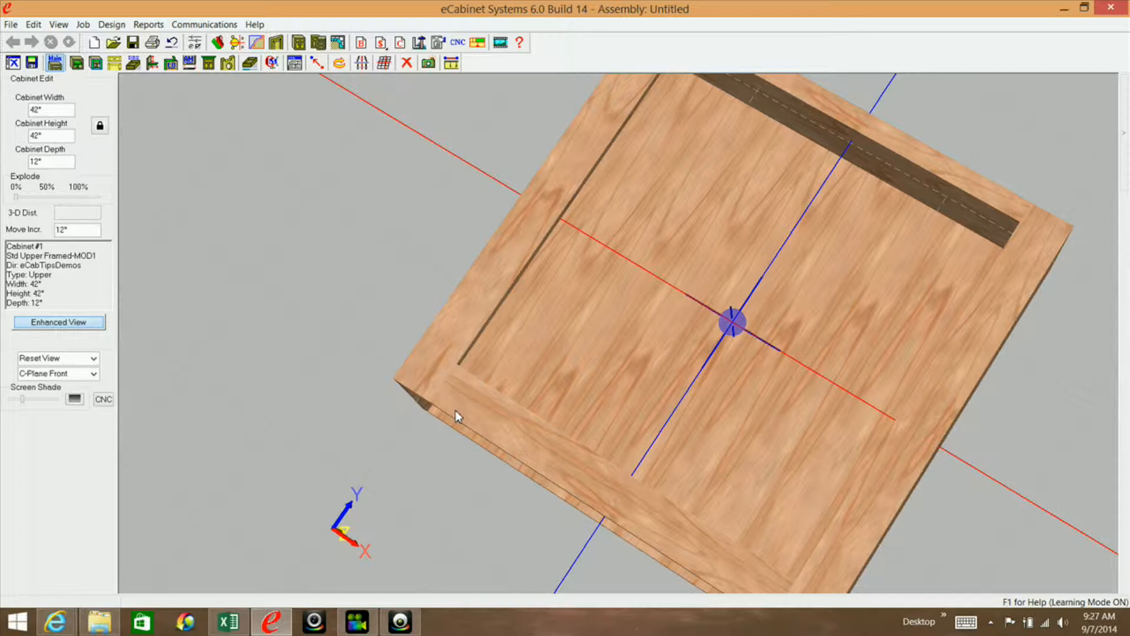
mouse_move(455, 411)
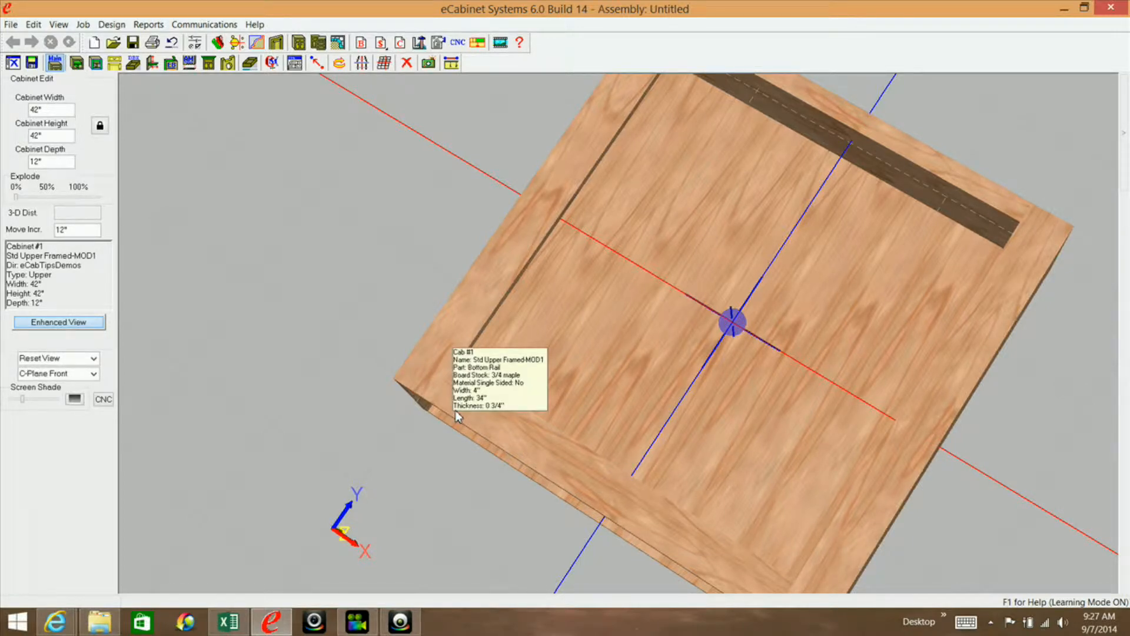
middle_click_drag(659, 434, 630, 361)
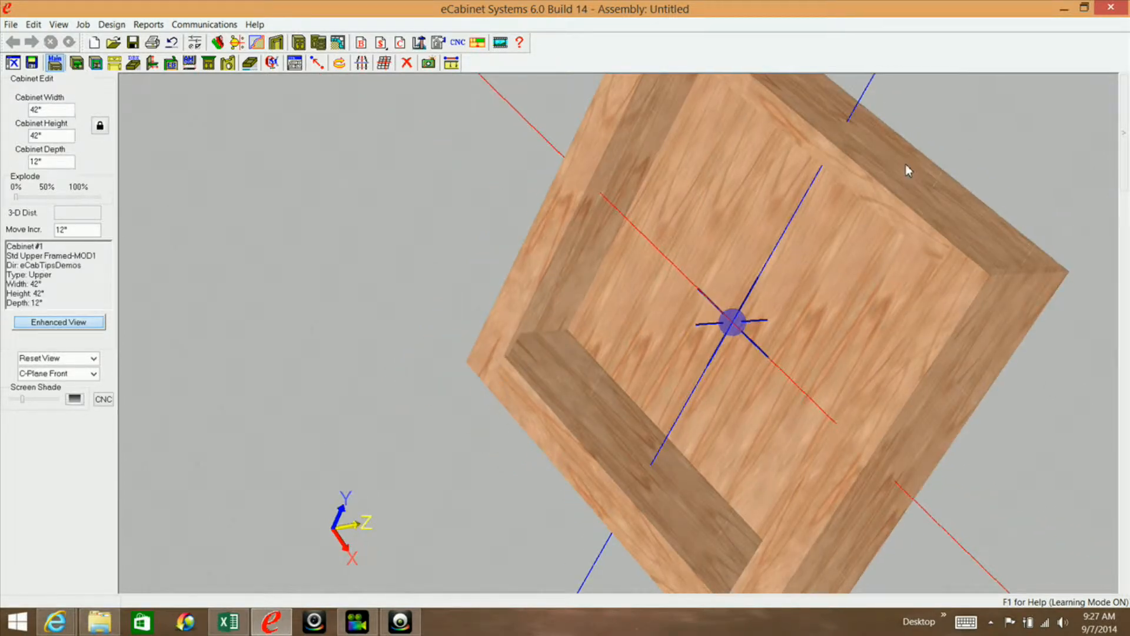
middle_click_drag(663, 192, 655, 413)
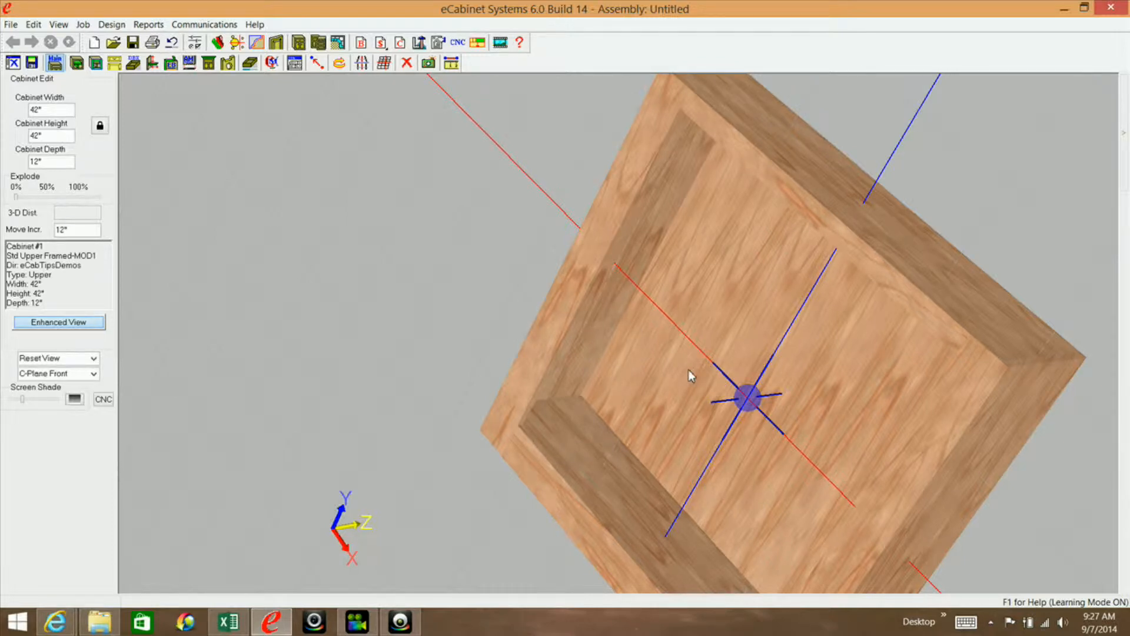
key("Home")
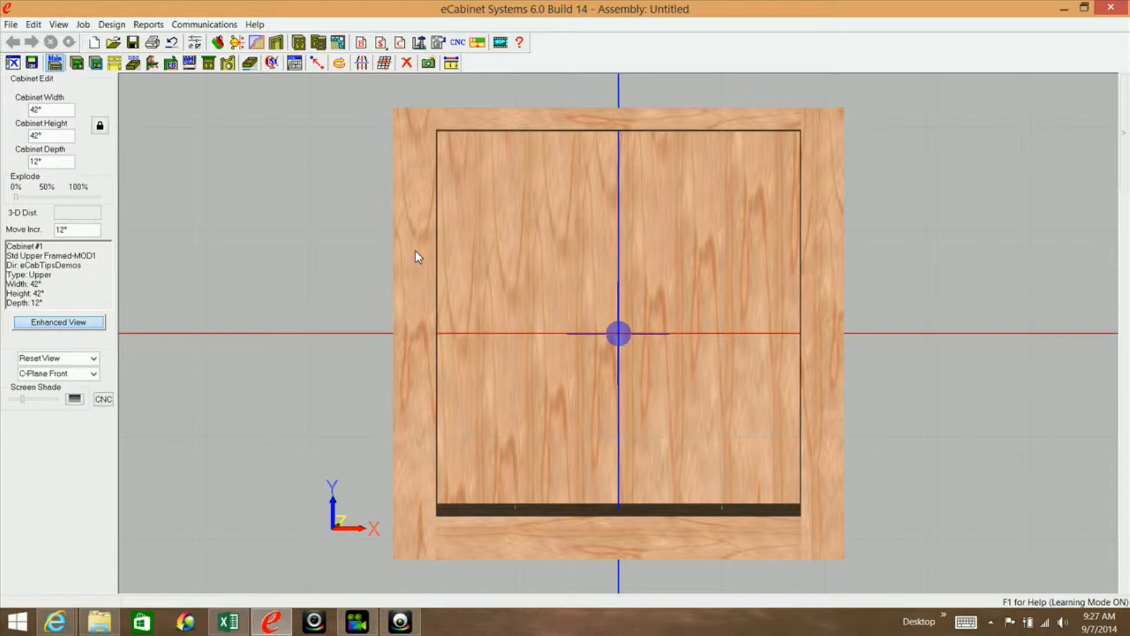
Step: Add a 1" wide stretcher between the left and right ends in front-back orientation, using the material Dummy Material Do not Cut
left_click(151, 63)
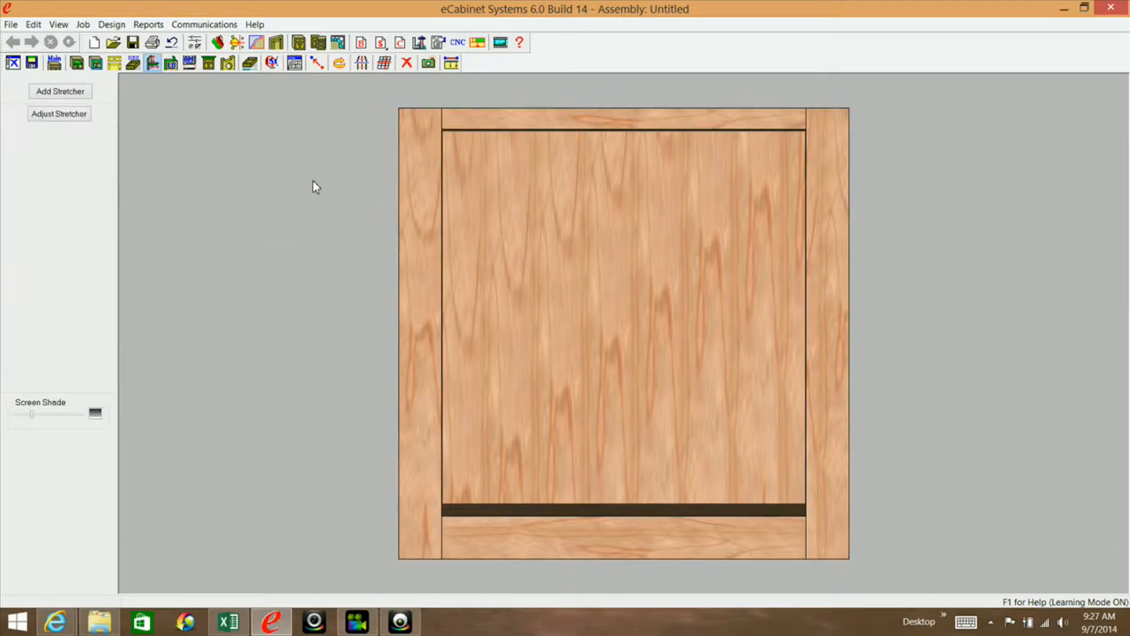
left_click_drag(481, 224, 467, 356)
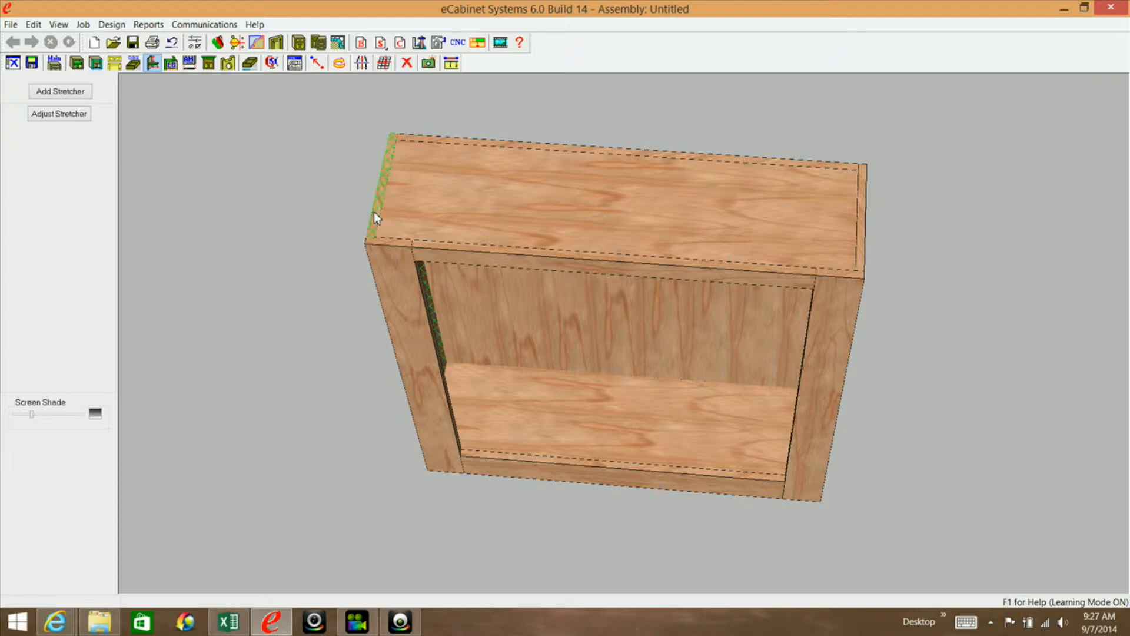
left_click(860, 254)
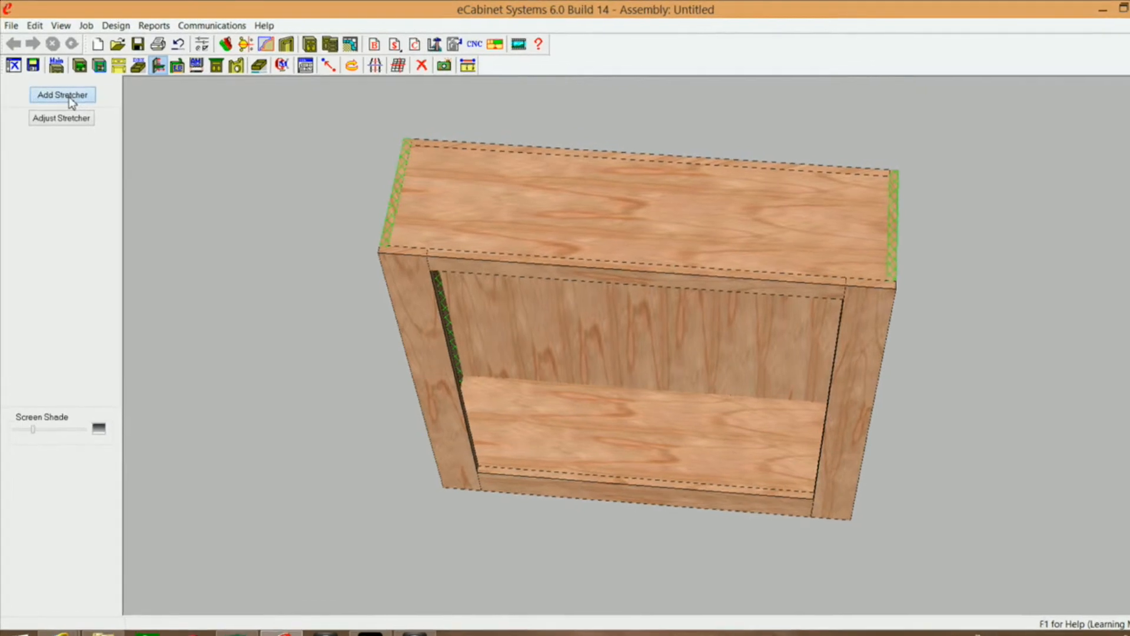
left_click(62, 94)
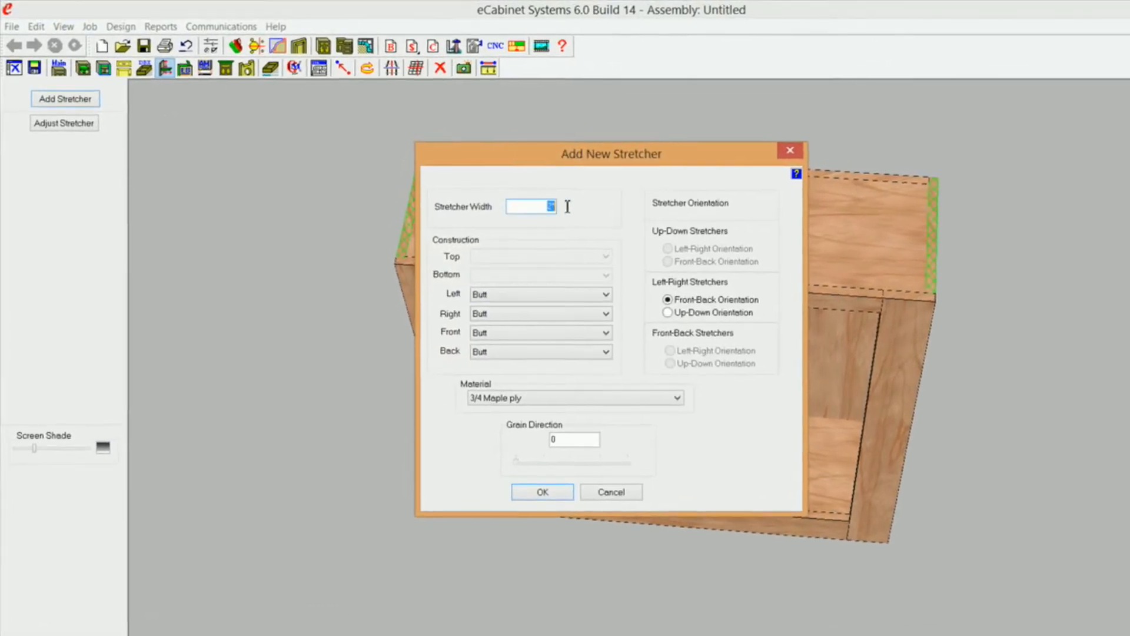
double_click(538, 206)
type("1")
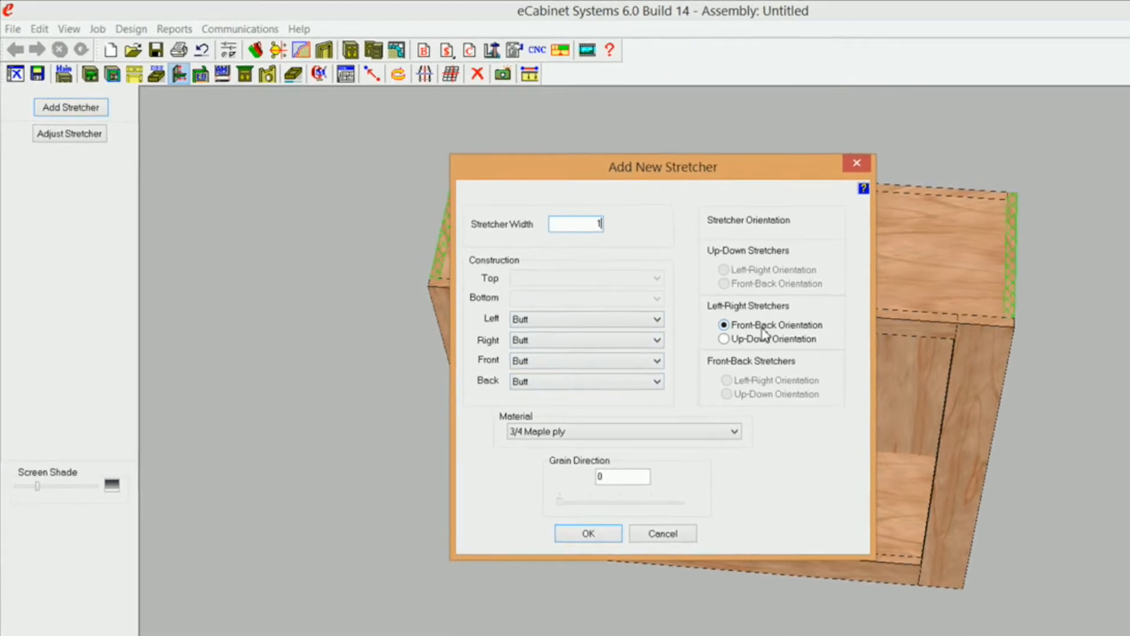
mouse_move(790, 324)
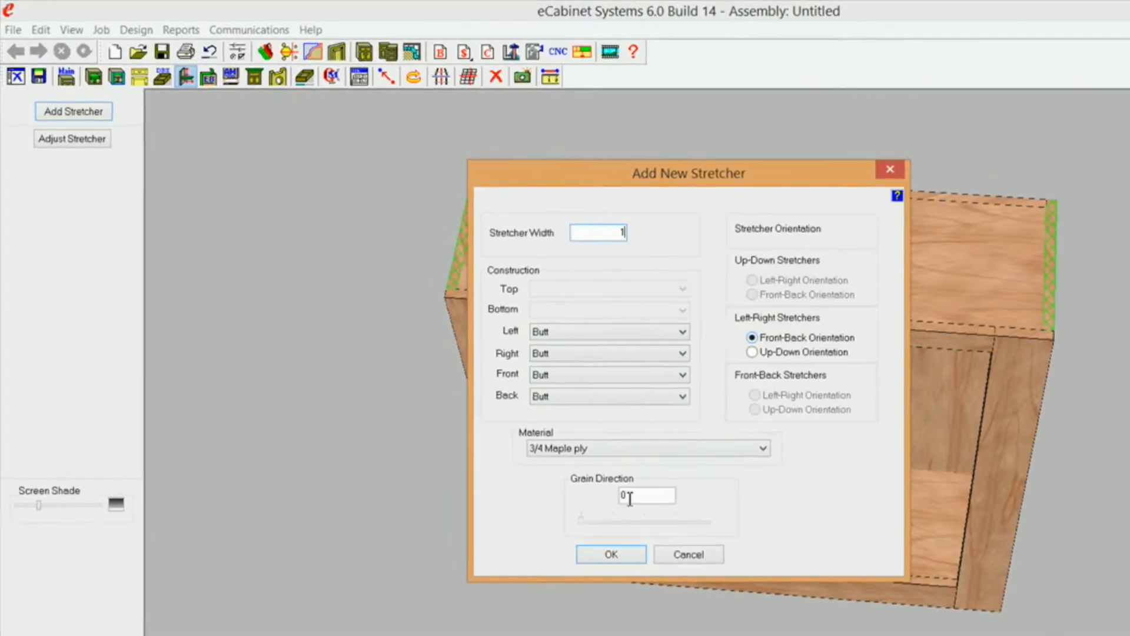
left_click(767, 451)
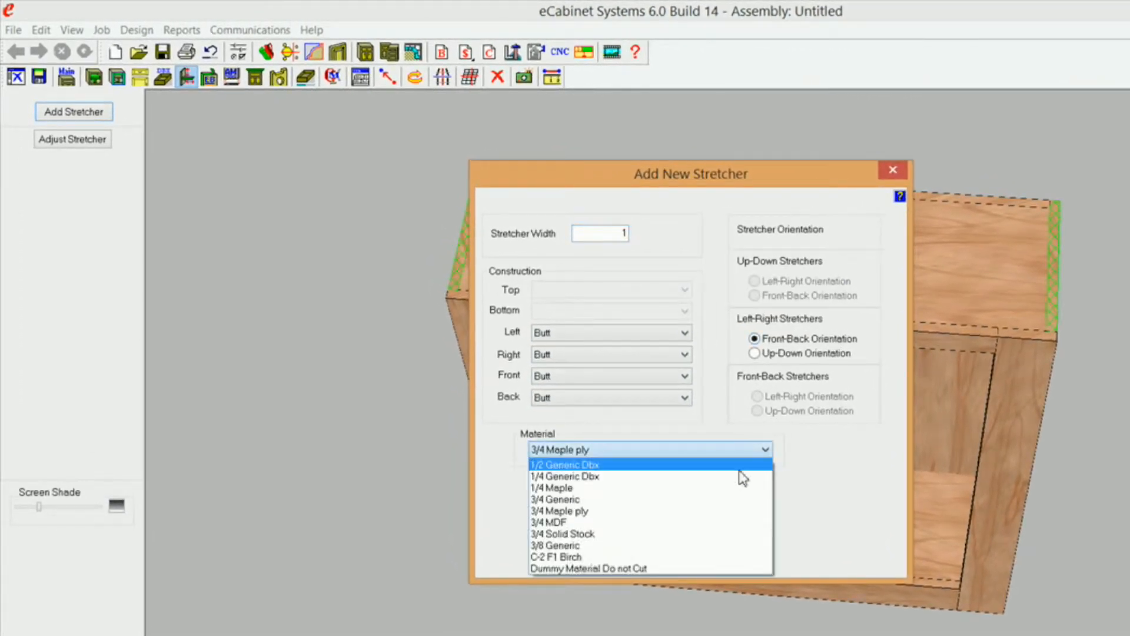
left_click(579, 567)
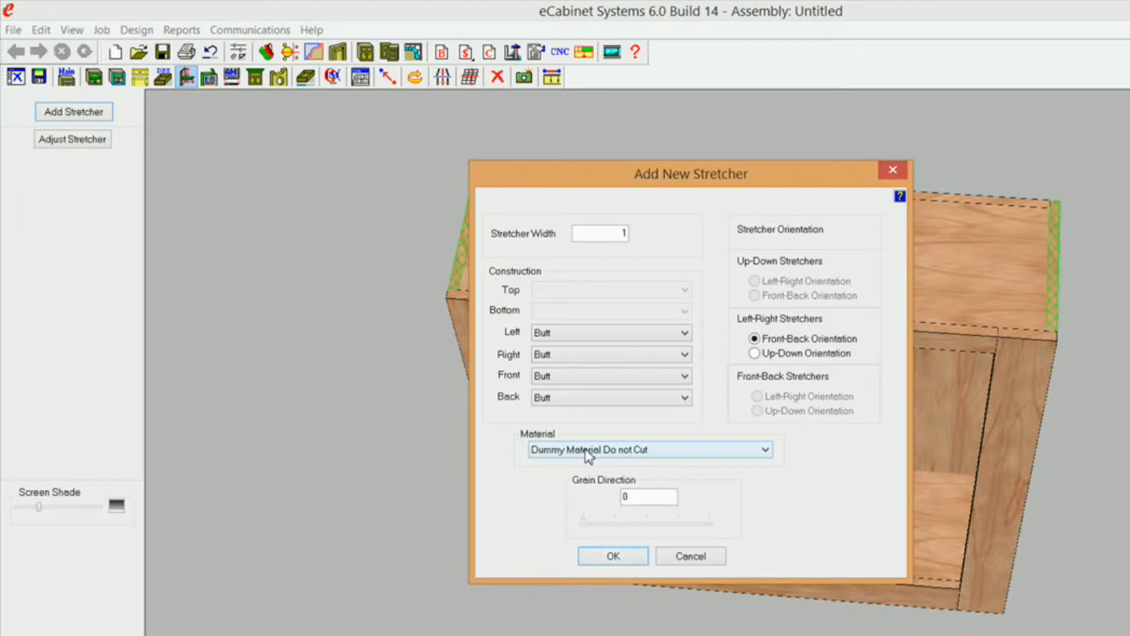
left_click(616, 557)
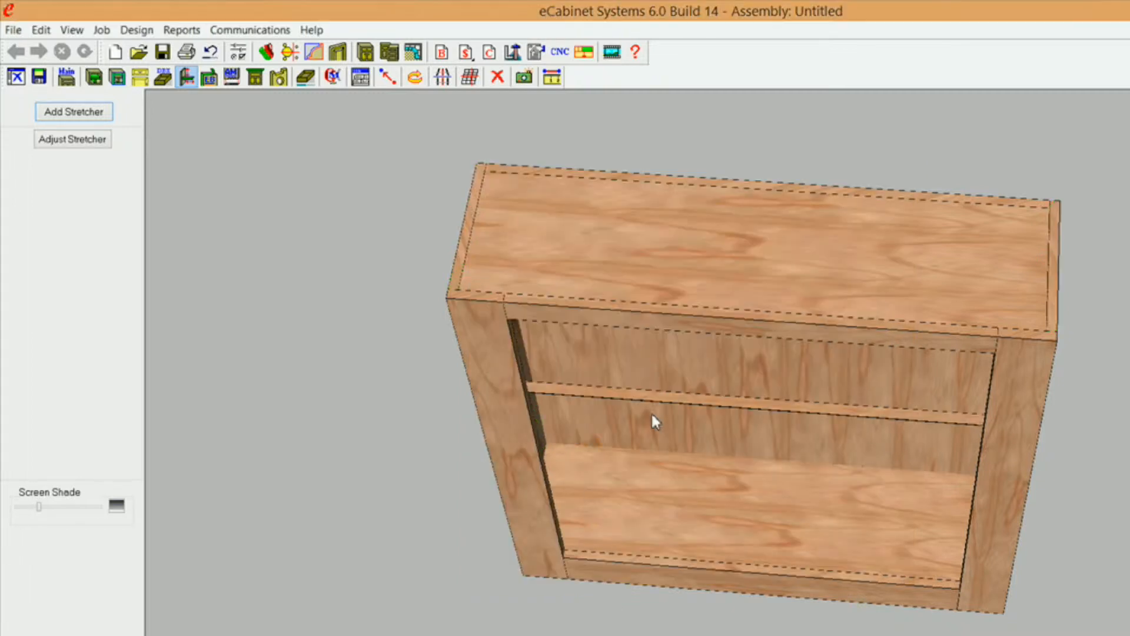
Step: Open the new stretcher's inset associations for adjustment and associate Inset 1 with the top side of the left stile
left_click(641, 394)
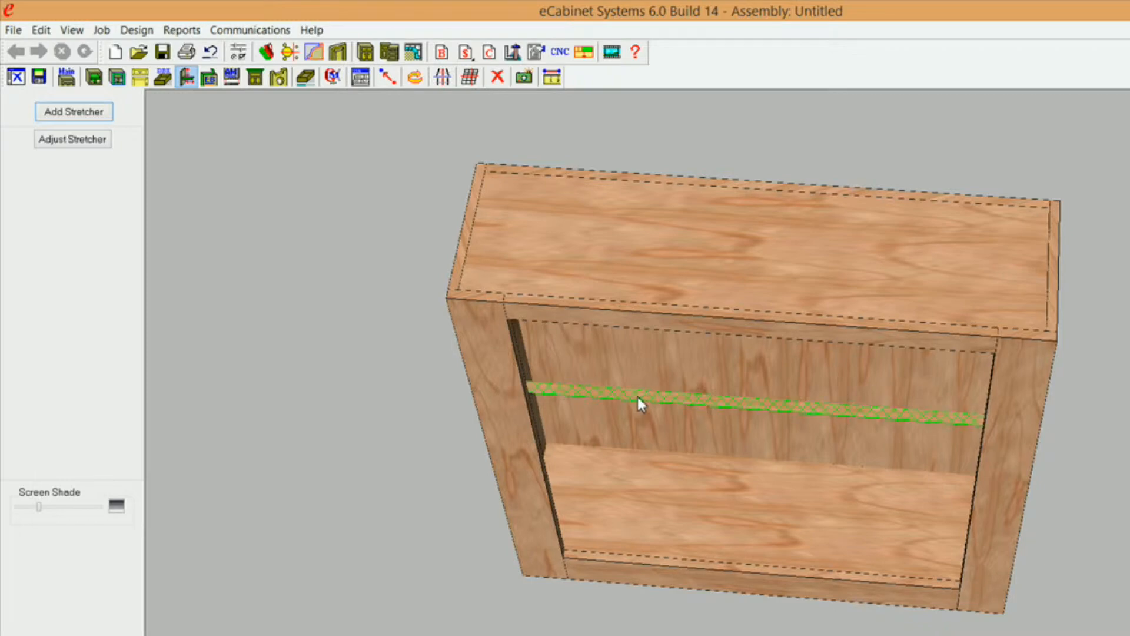
left_click(82, 140)
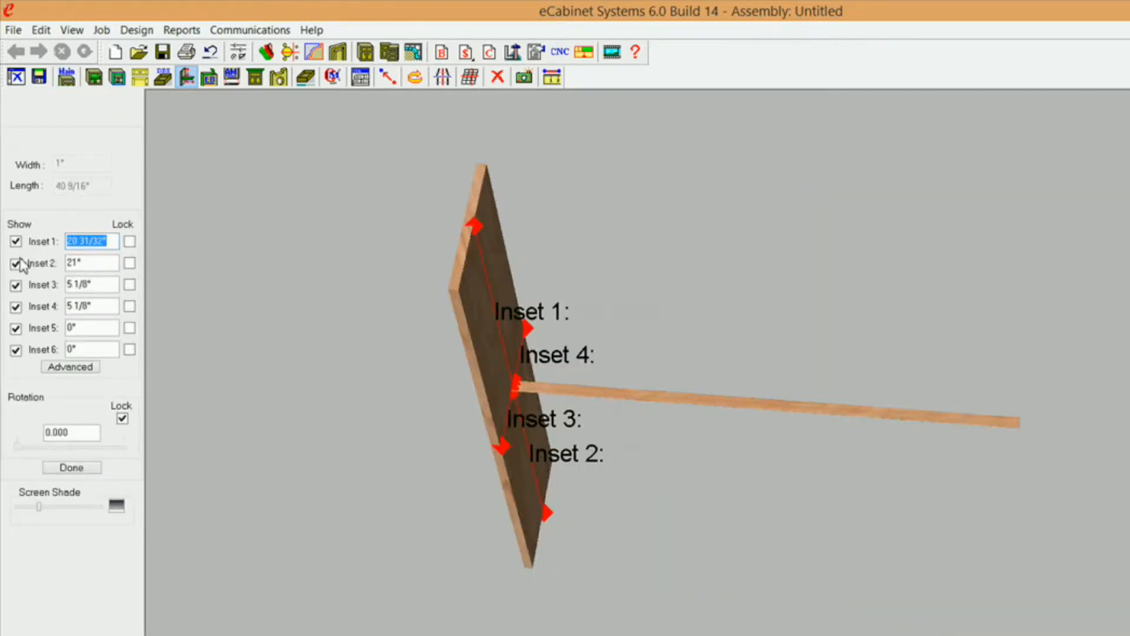
left_click(83, 367)
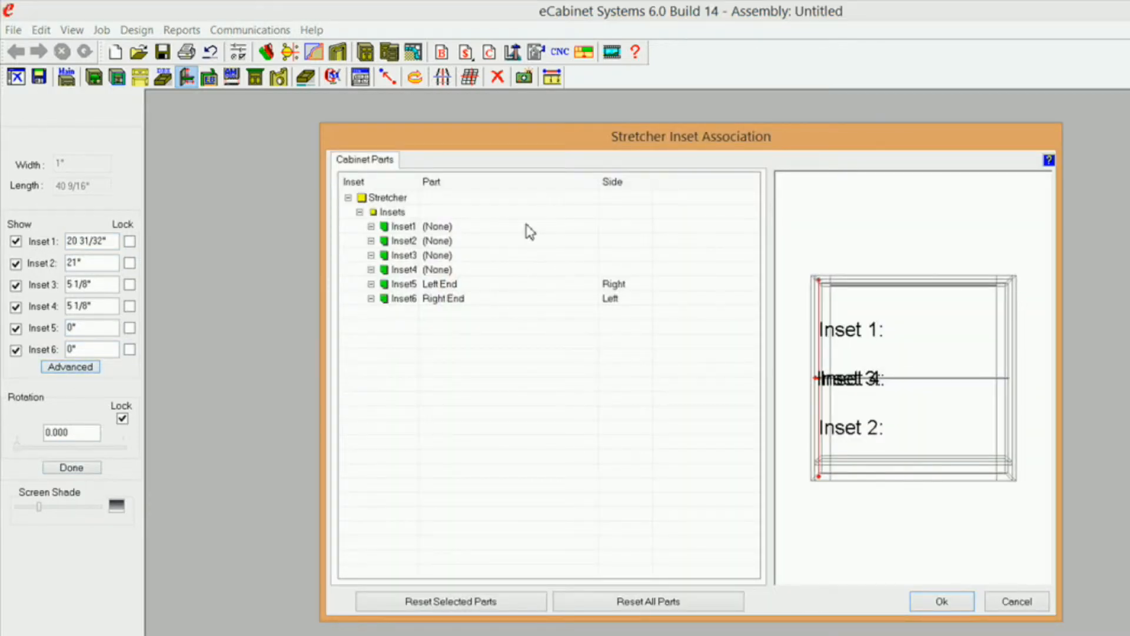
left_click(437, 227)
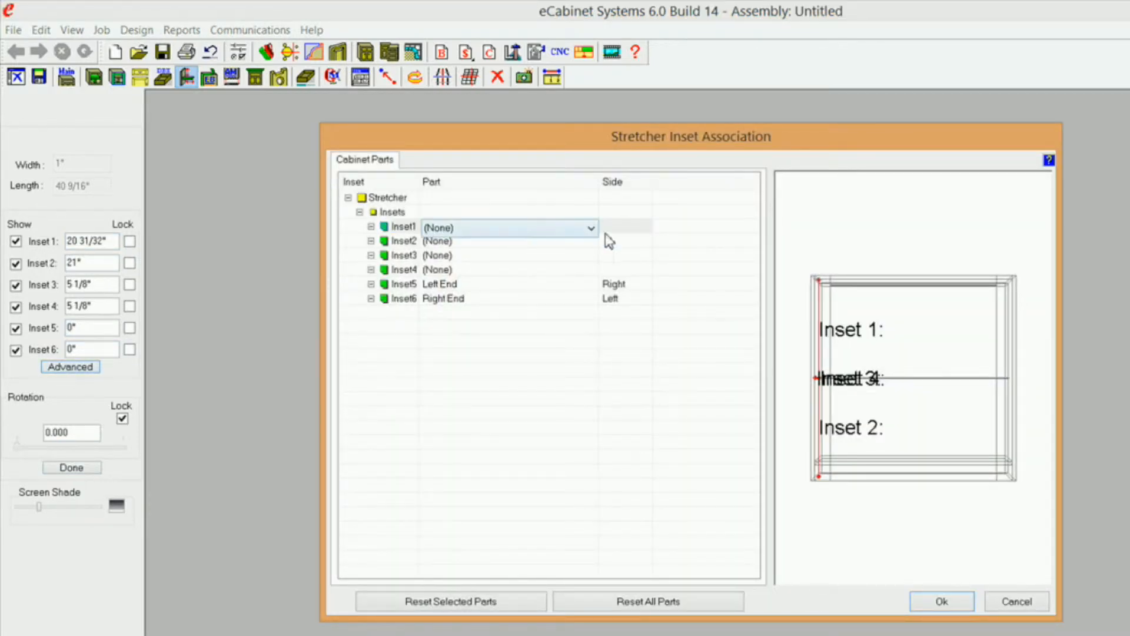
left_click(591, 228)
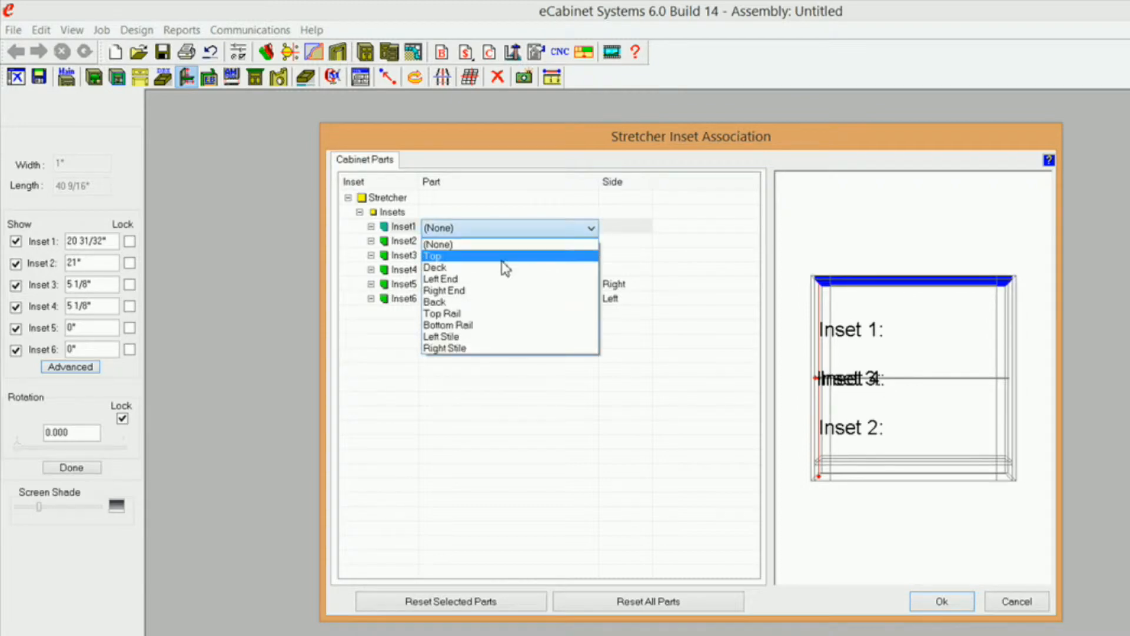
left_click(461, 336)
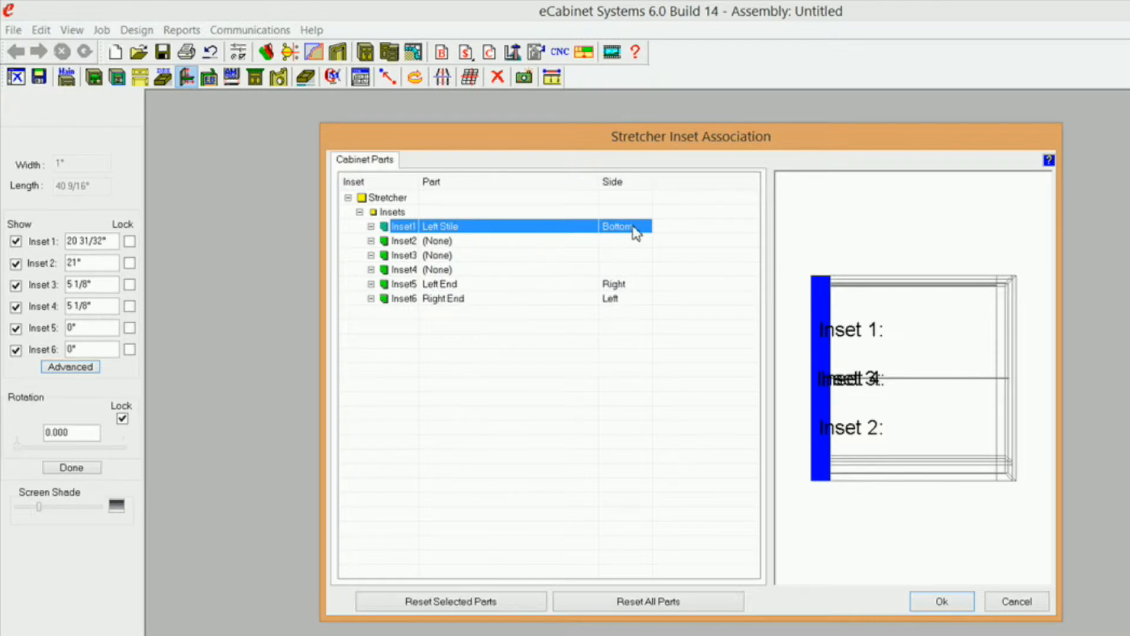
left_click(634, 228)
left_click(645, 228)
left_click(629, 245)
Step: Associate the stretcher's Inset 3 with the back side of the left stile and accept the inset associations
left_click_drag(953, 336, 943, 401)
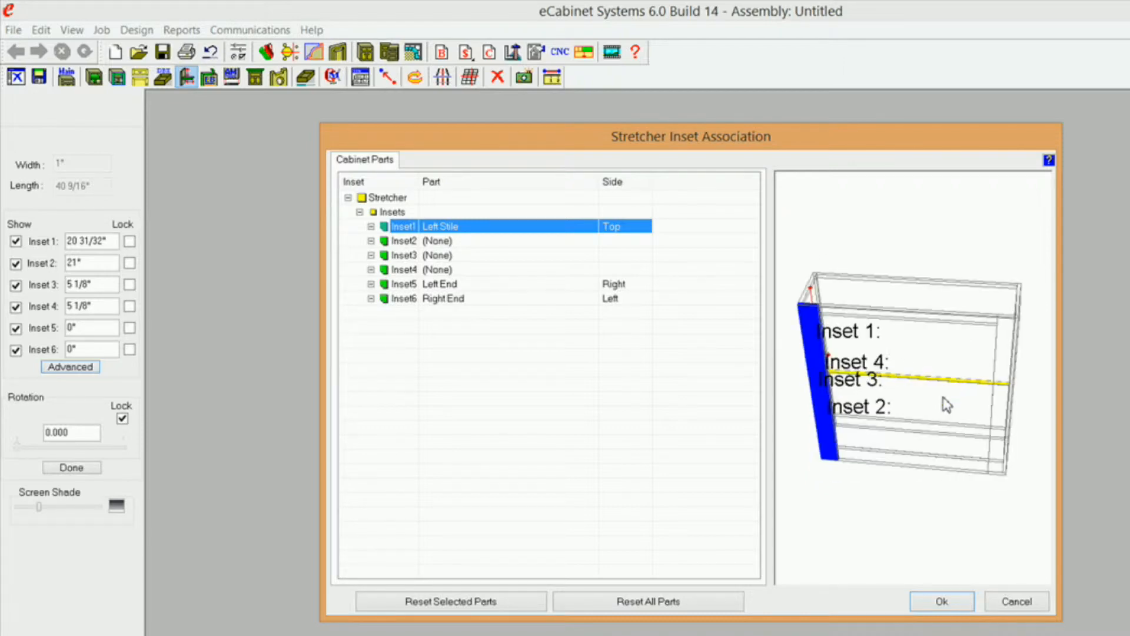
left_click(449, 244)
left_click(450, 241)
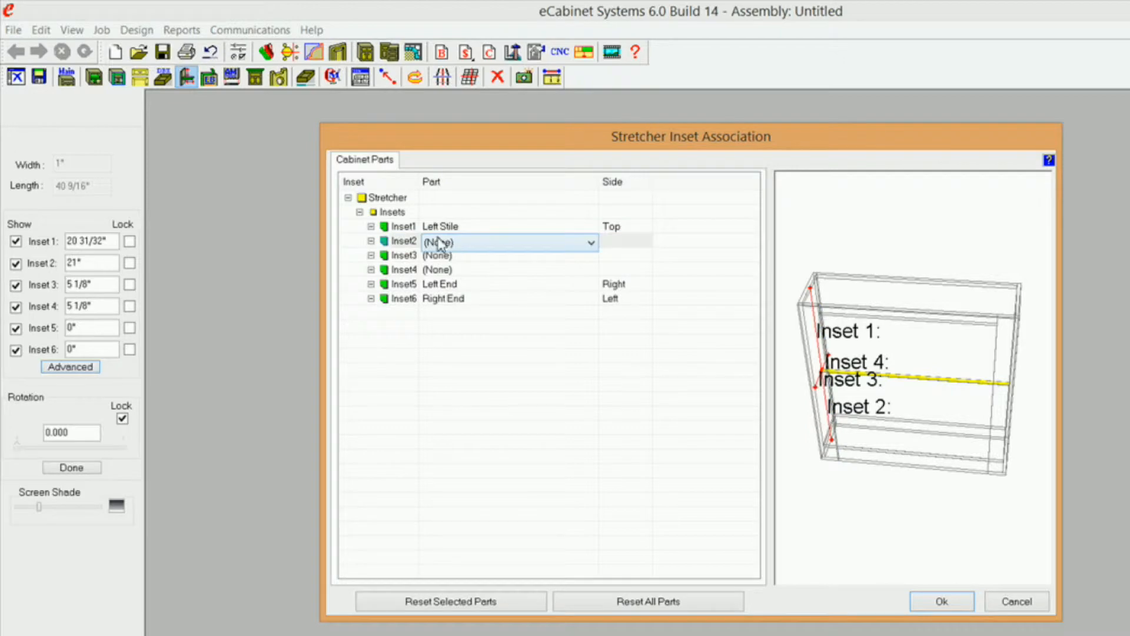
left_click(444, 257)
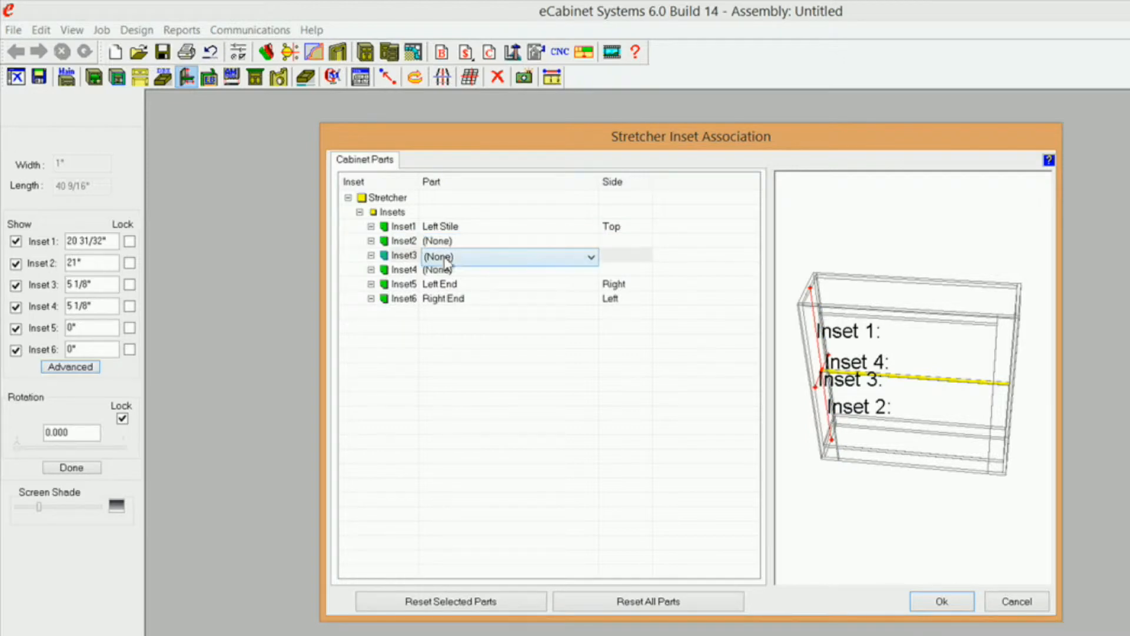
left_click(591, 256)
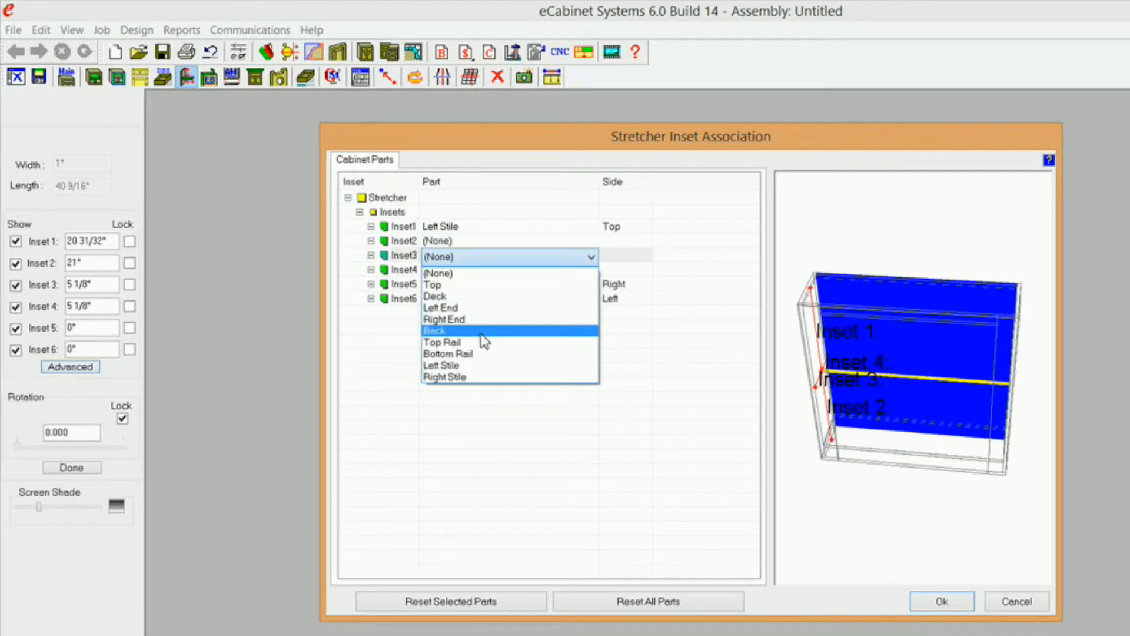
left_click(477, 370)
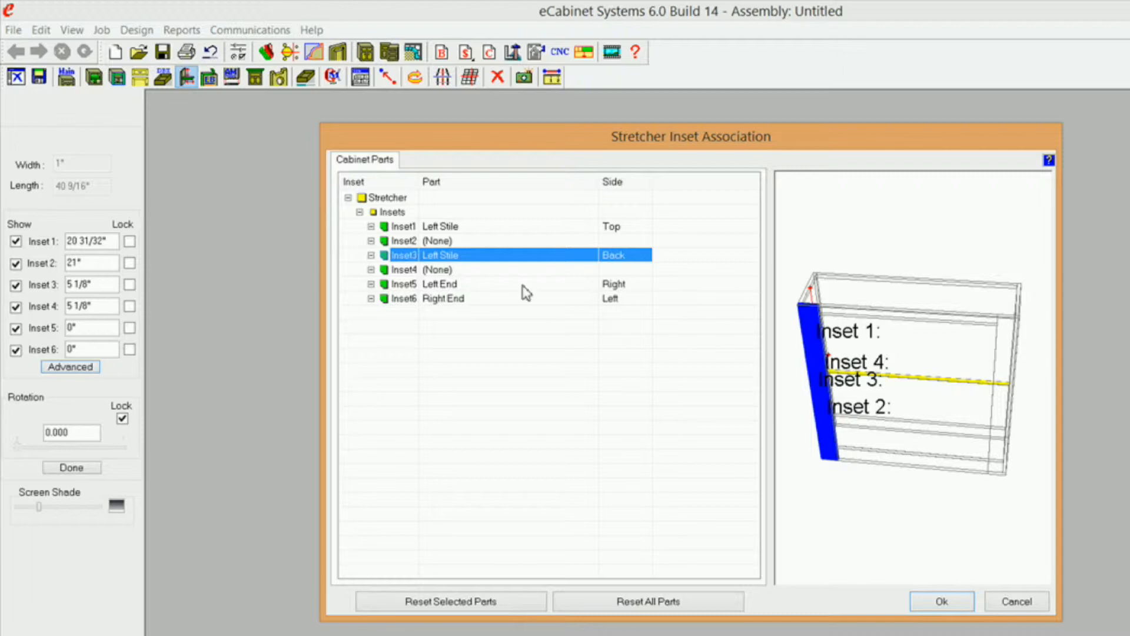
left_click(953, 603)
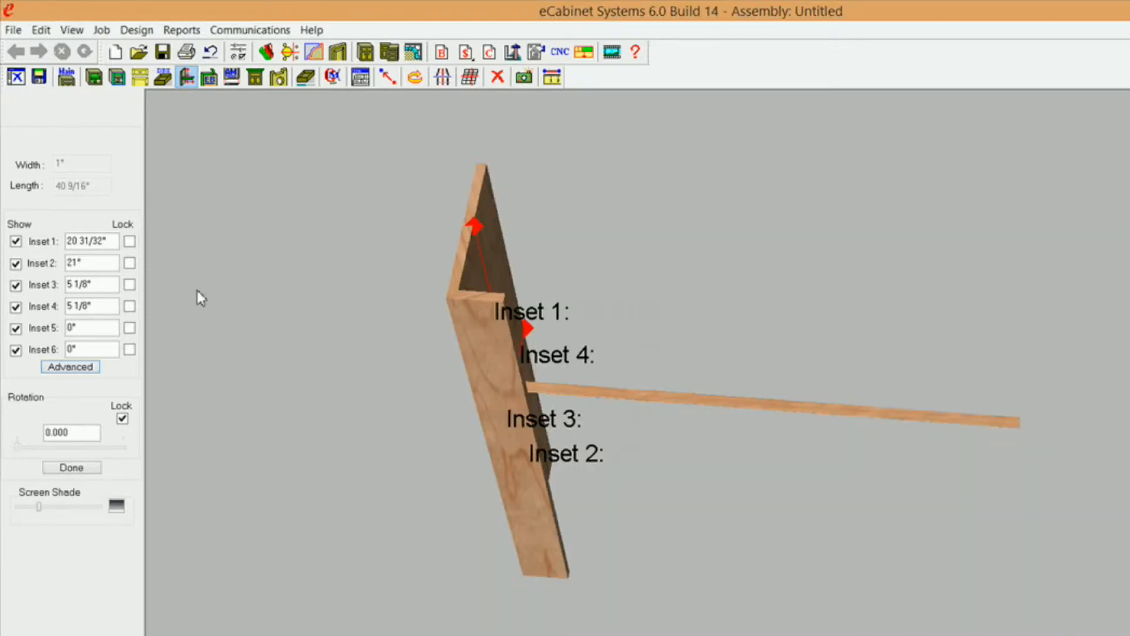
Step: Set the stretcher's Inset 1 and Inset 3 to 0 and lock both, placing it against the top back edge of the left stile
left_click_drag(111, 241, 66, 240)
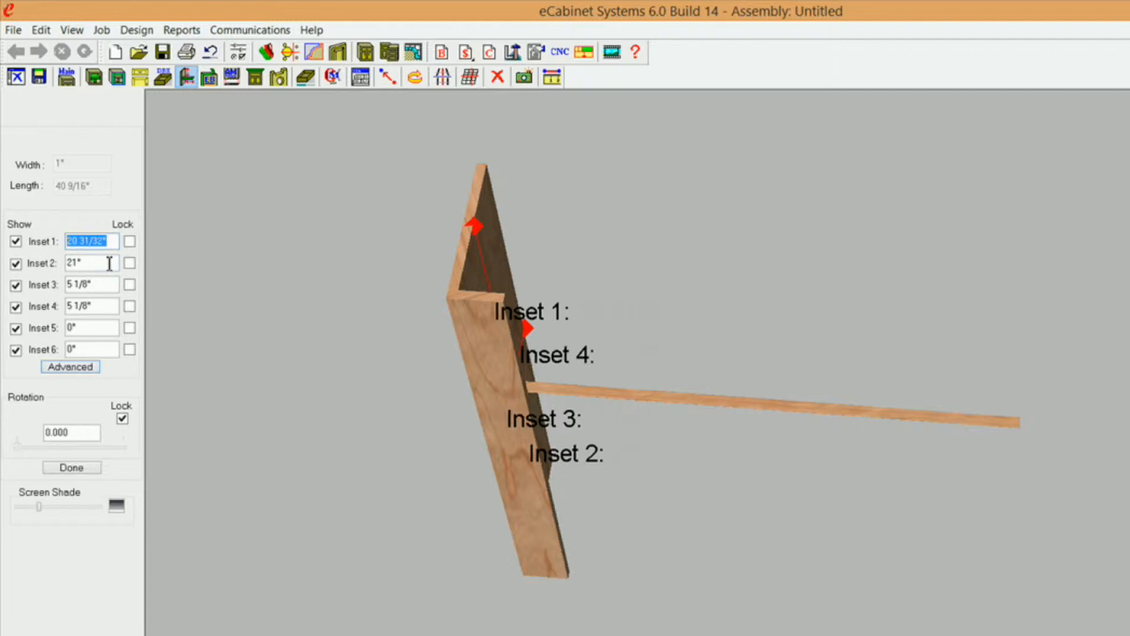
type("0")
left_click(130, 242)
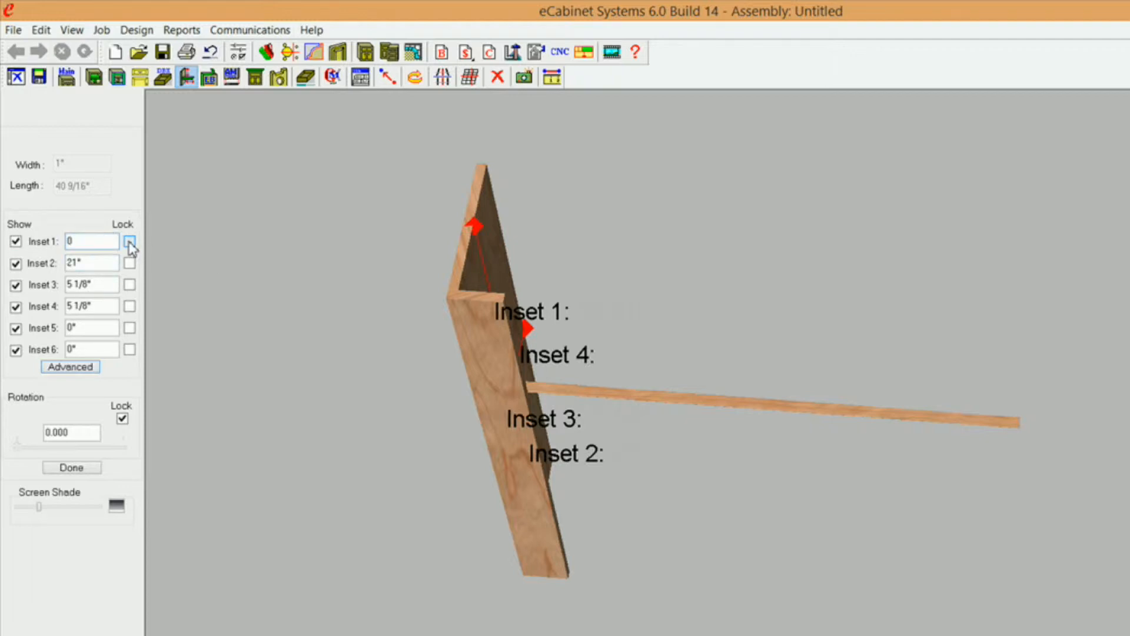
left_click(90, 286)
type("0")
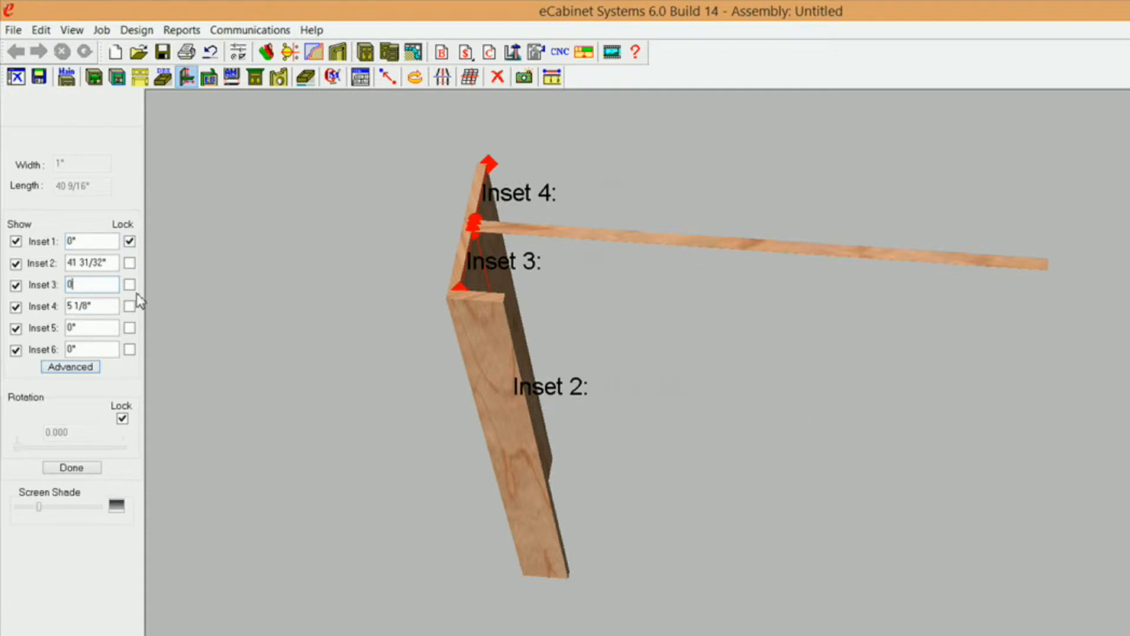
left_click(130, 285)
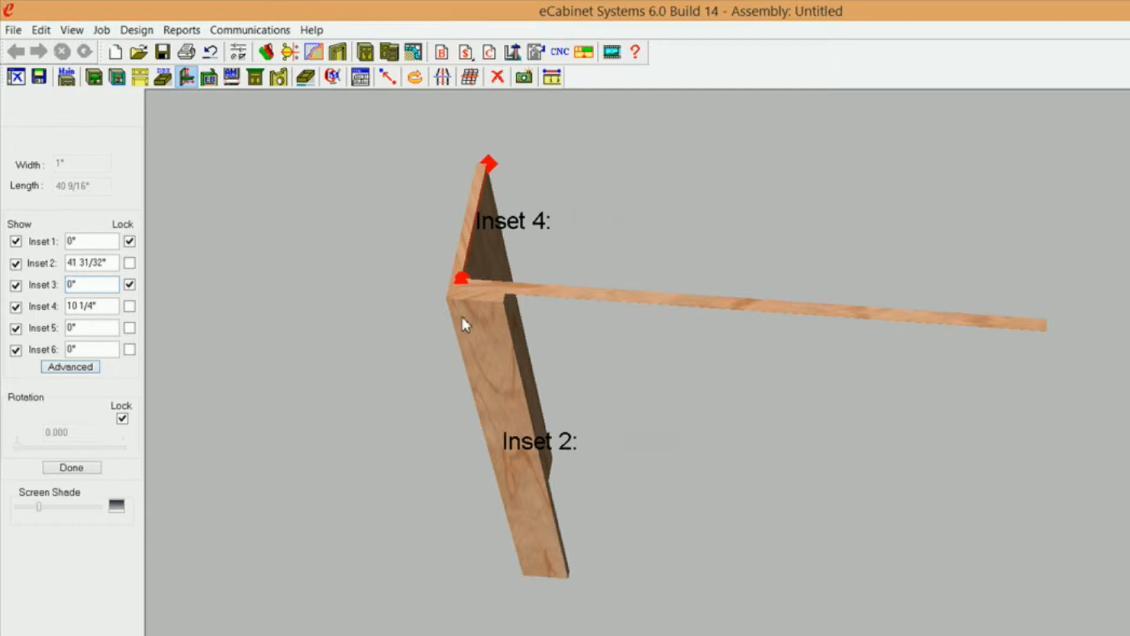
middle_click_drag(580, 424, 508, 342)
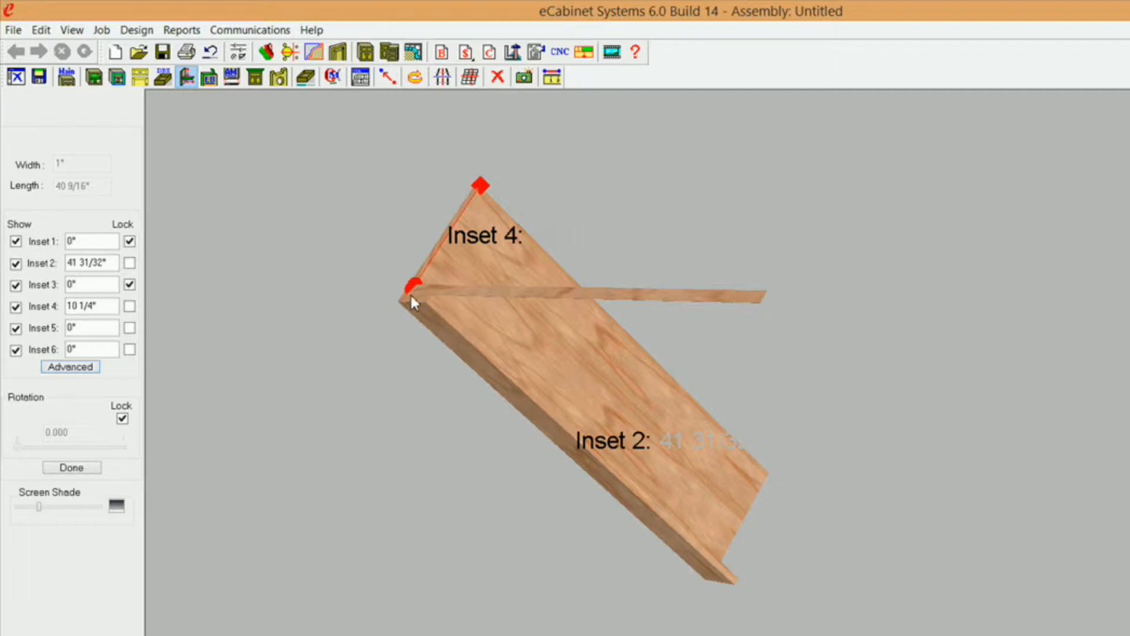
middle_click_drag(469, 360, 579, 366)
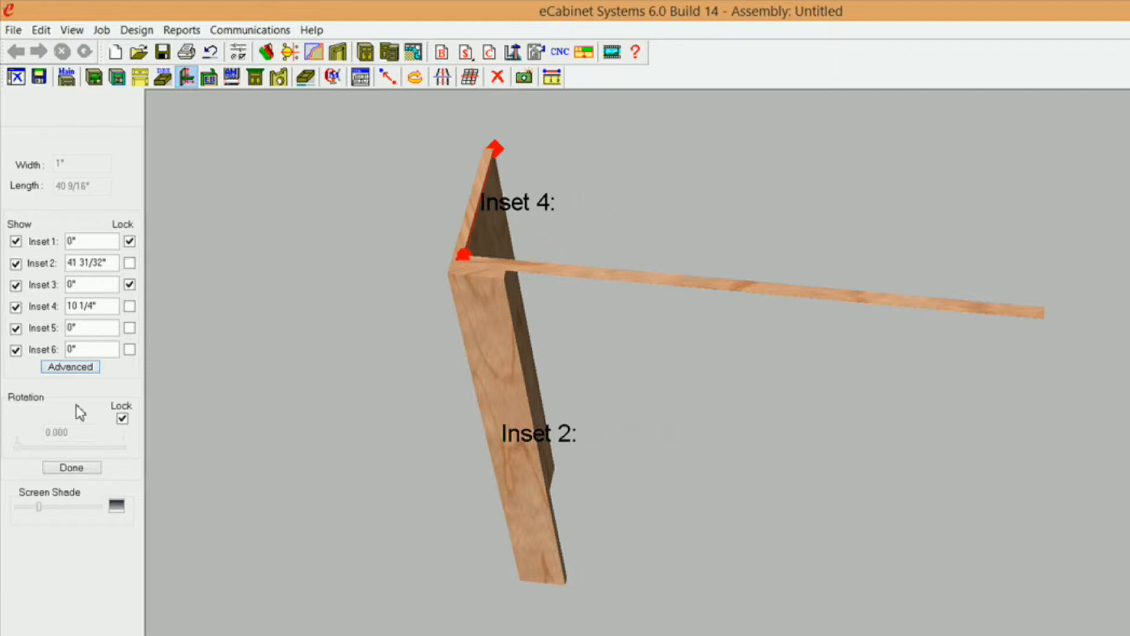
left_click(82, 469)
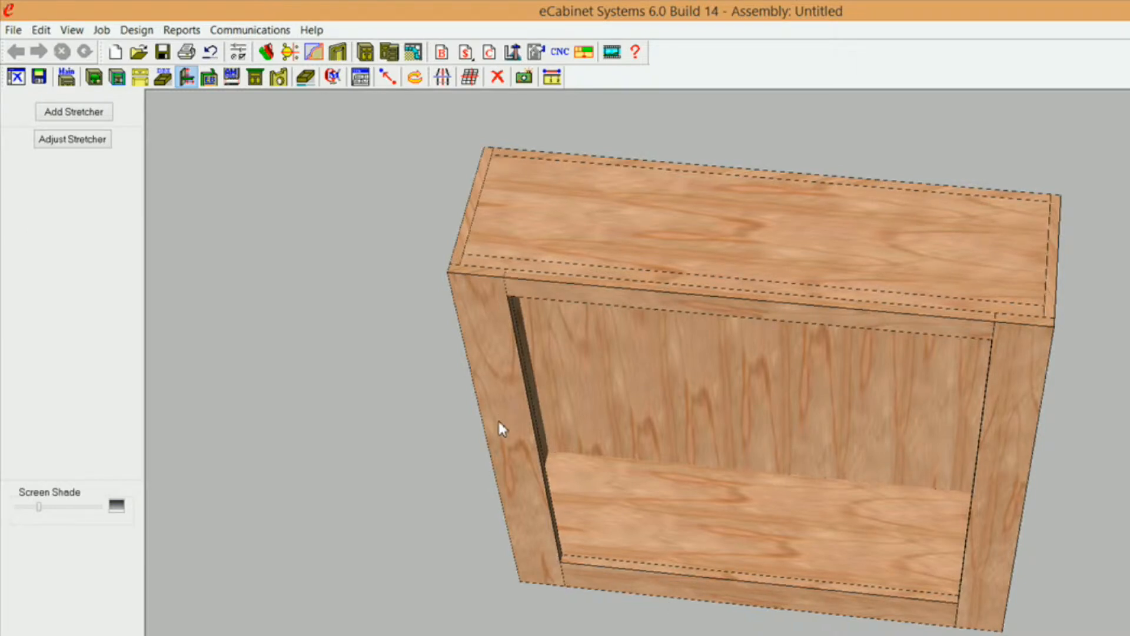
Step: Add a second 1" wide stretcher between the left and right ends in front-back orientation, using the material Dummy Material Do not Cut
left_click(466, 224)
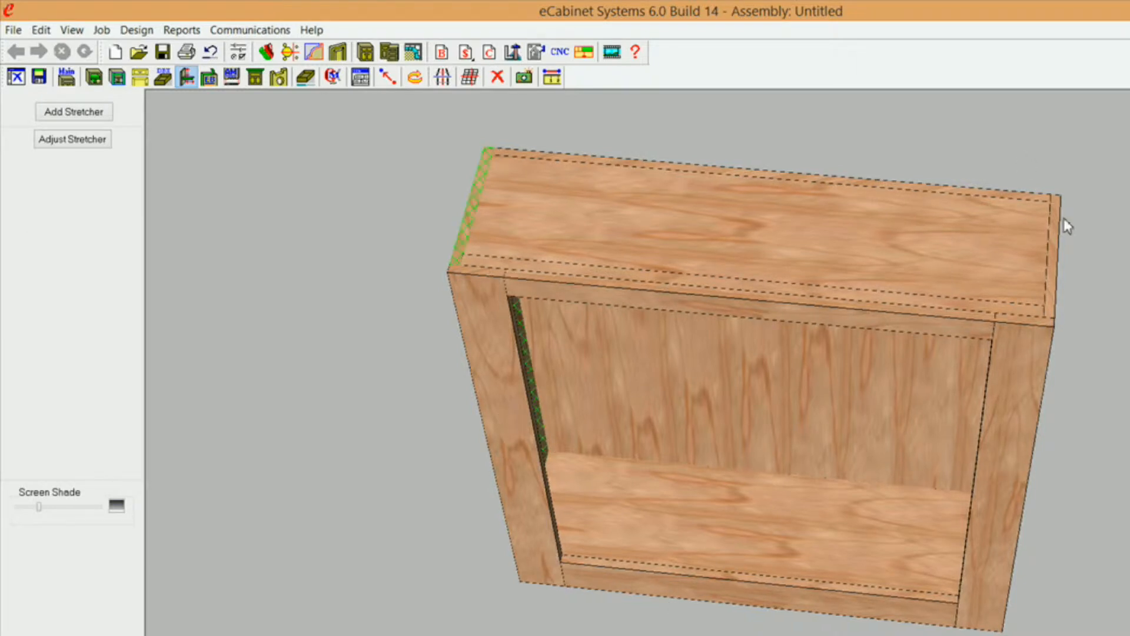
left_click(1055, 265)
left_click(81, 112)
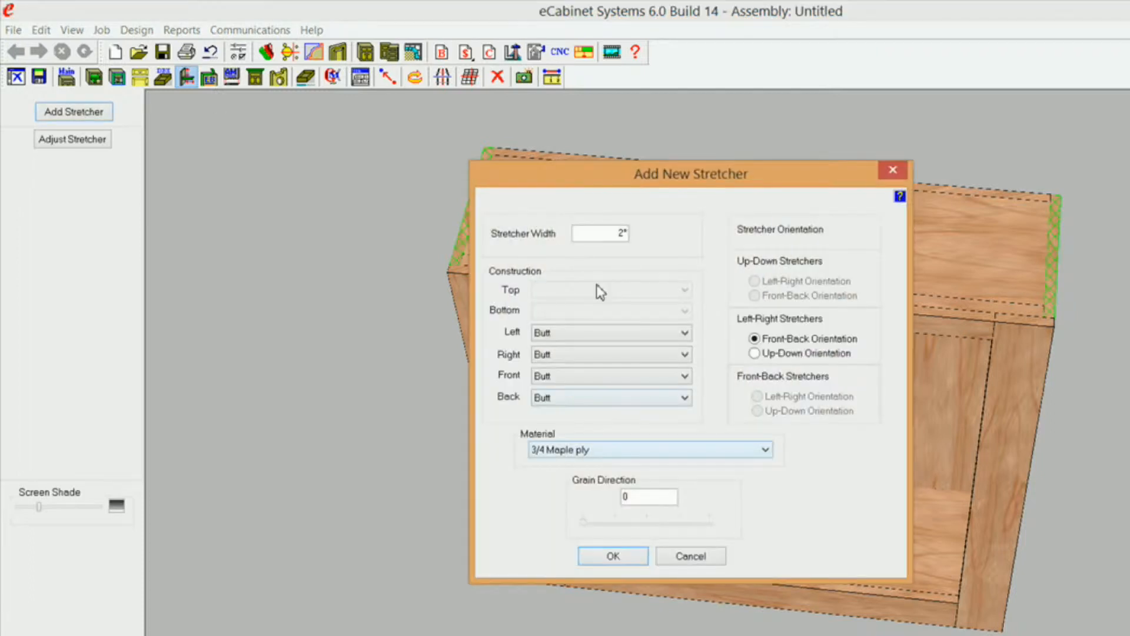
left_click_drag(610, 238, 648, 239)
type("1")
left_click(765, 451)
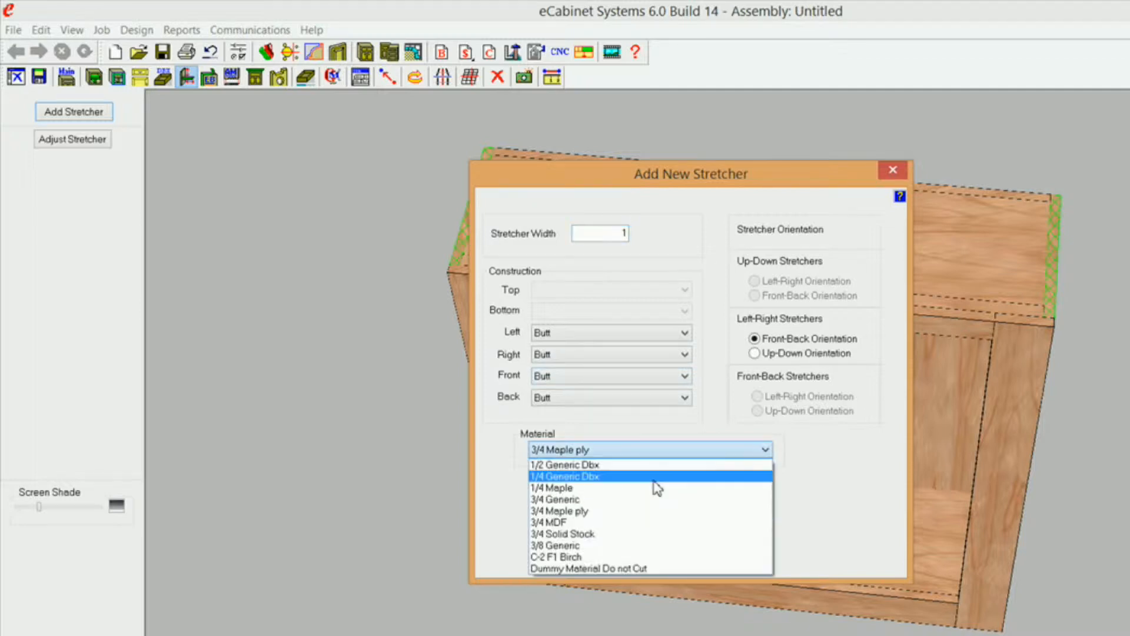
left_click(599, 568)
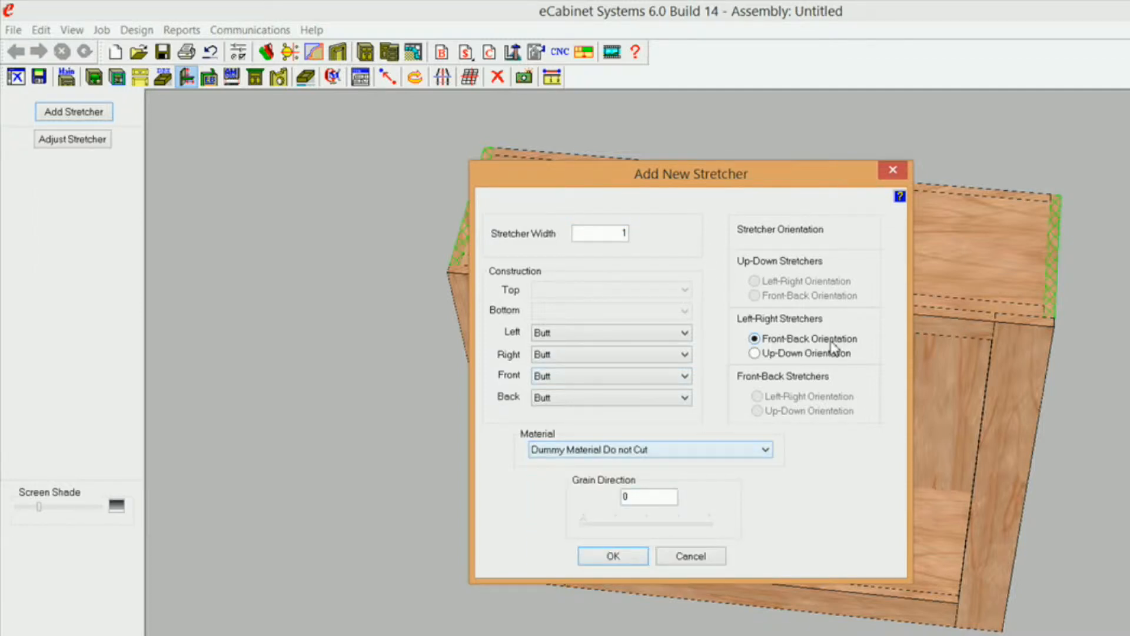
left_click(619, 555)
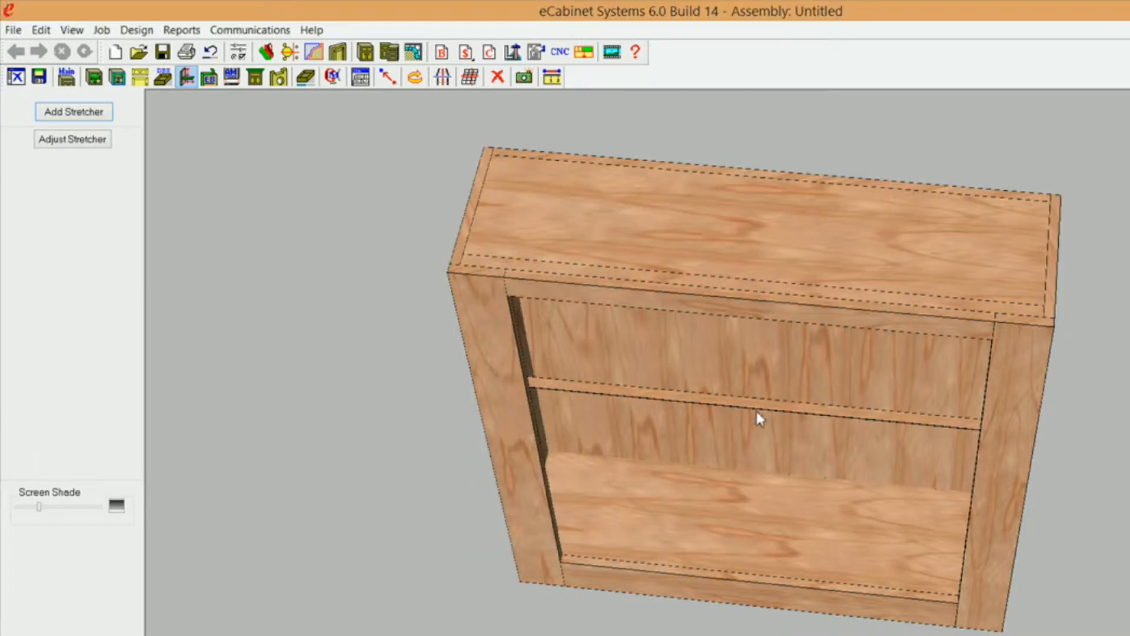
Step: Open the new stretcher's inset associations for adjustment and associate Inset 2 with the bottom side of the left stile
left_click(724, 403)
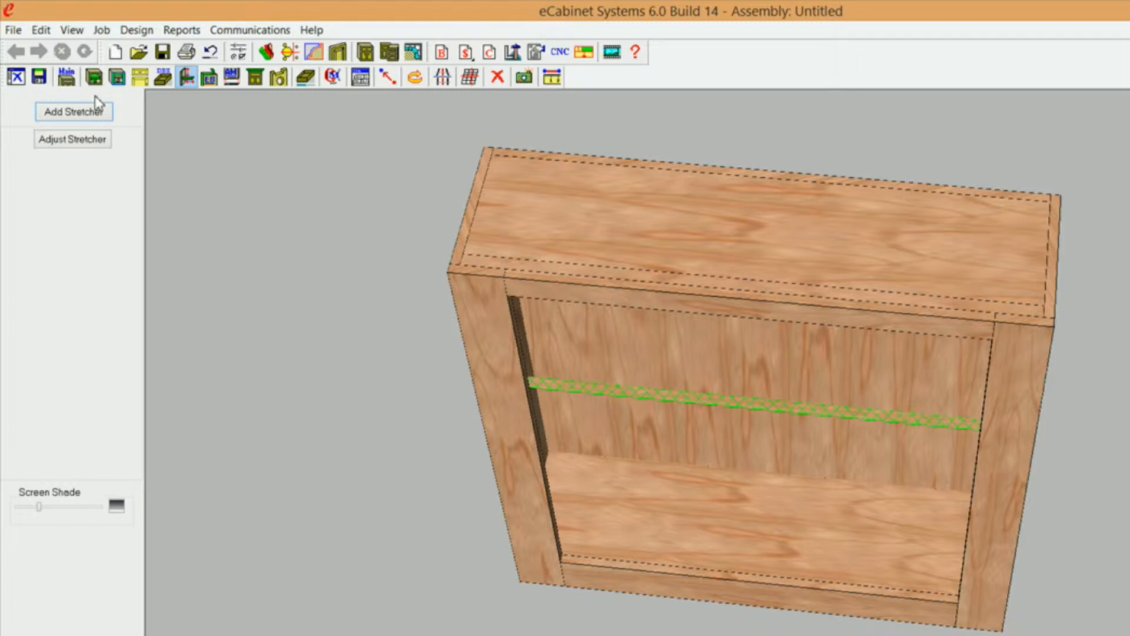
left_click(103, 146)
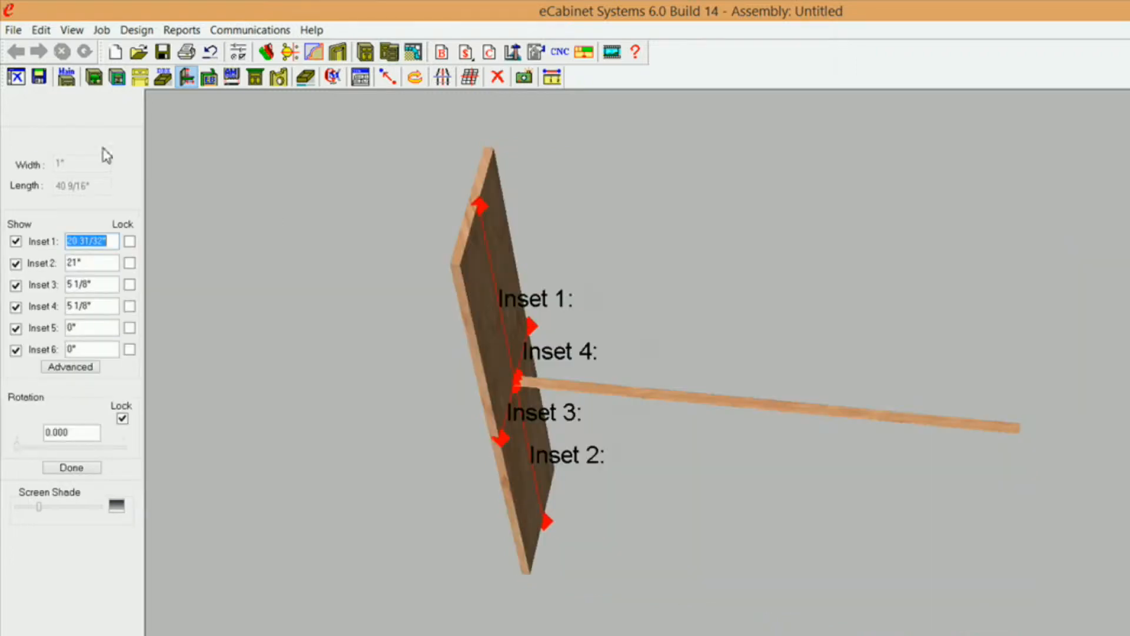
left_click(84, 369)
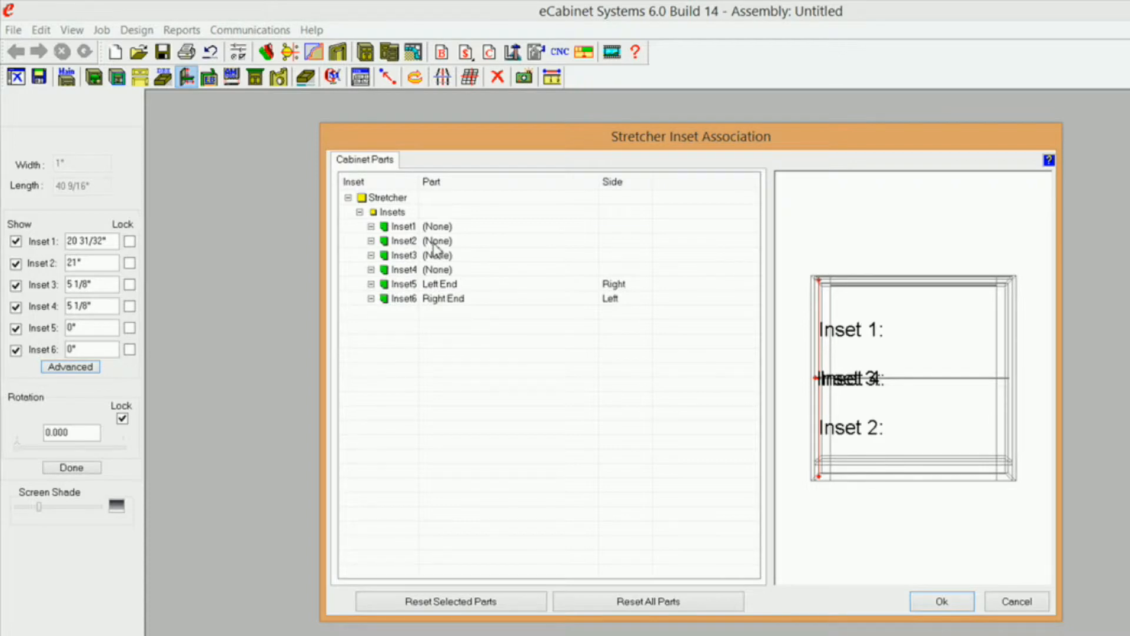
left_click(435, 248)
left_click(591, 242)
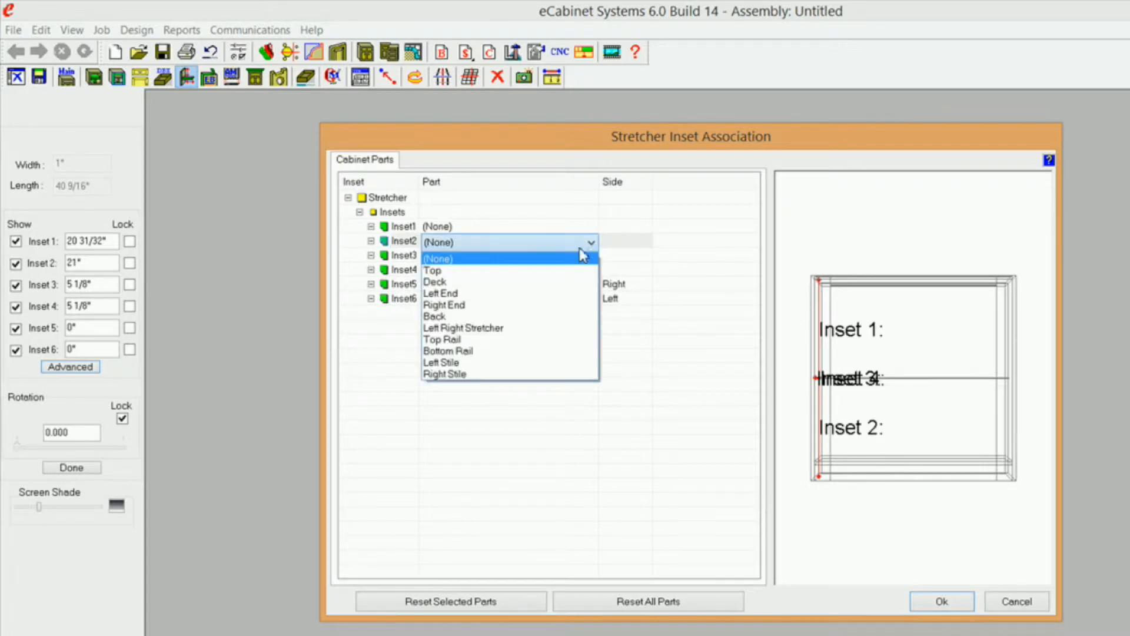
left_click(478, 362)
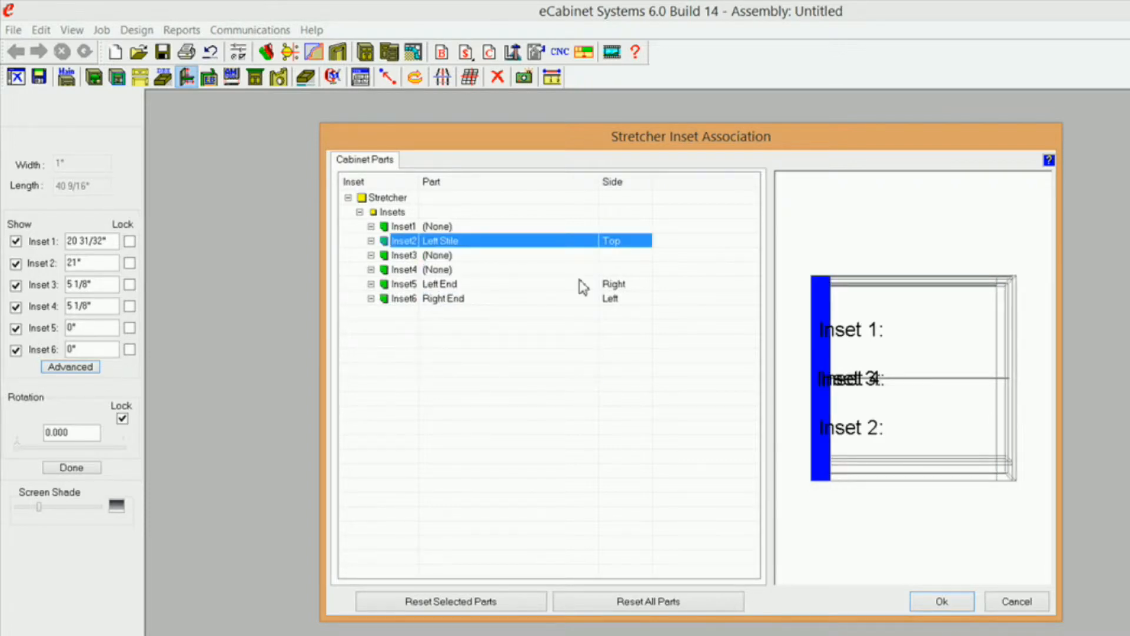
left_click(644, 246)
left_click(646, 244)
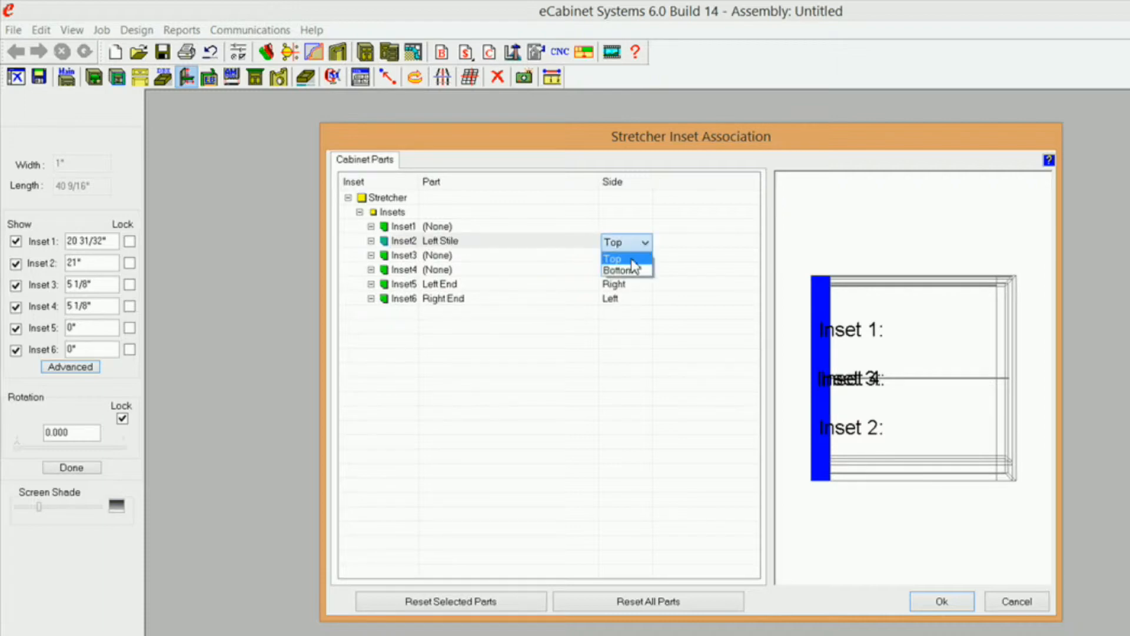
left_click(631, 265)
left_click(646, 238)
left_click(647, 244)
left_click(631, 265)
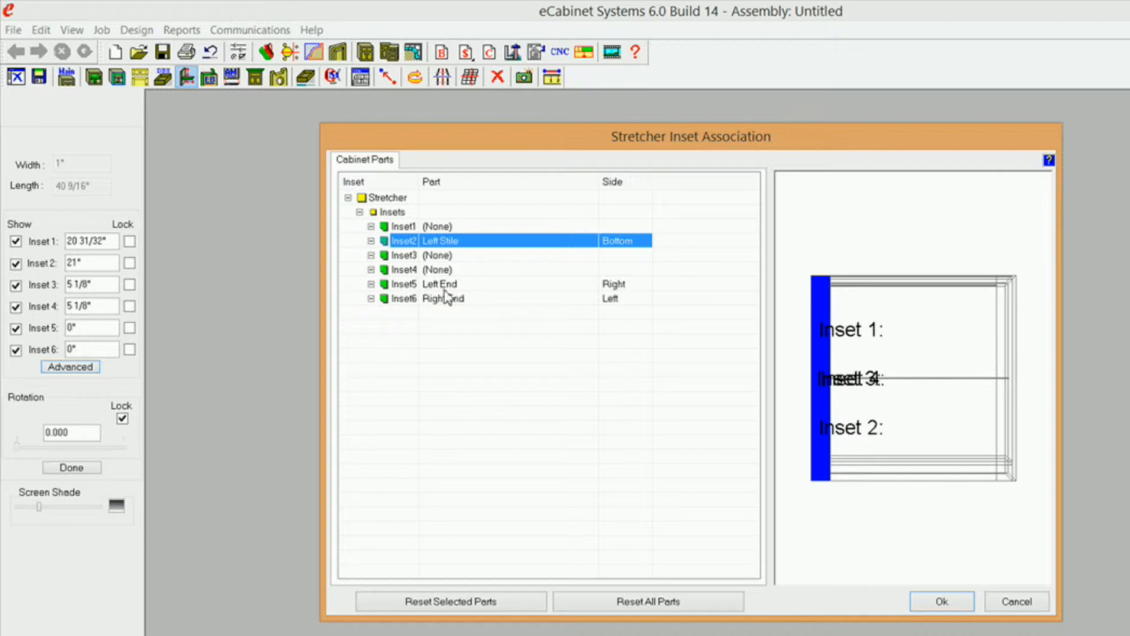
Step: Associate the second stretcher's Inset 3 with the back side of the left stile and accept the inset associations
left_click(443, 258)
left_click(445, 261)
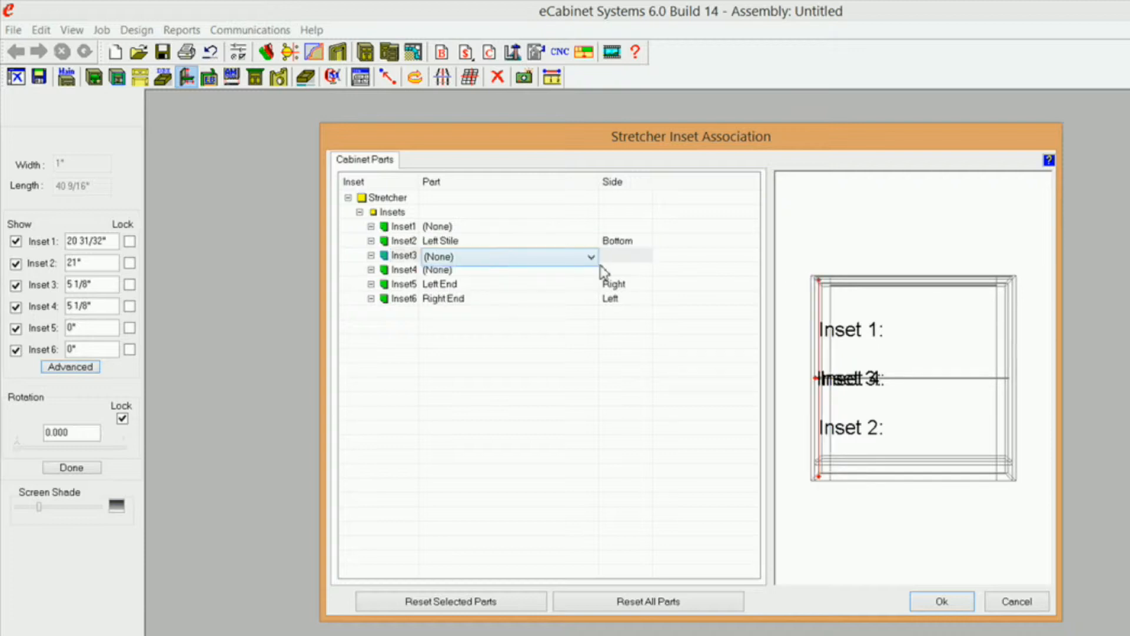
left_click(591, 258)
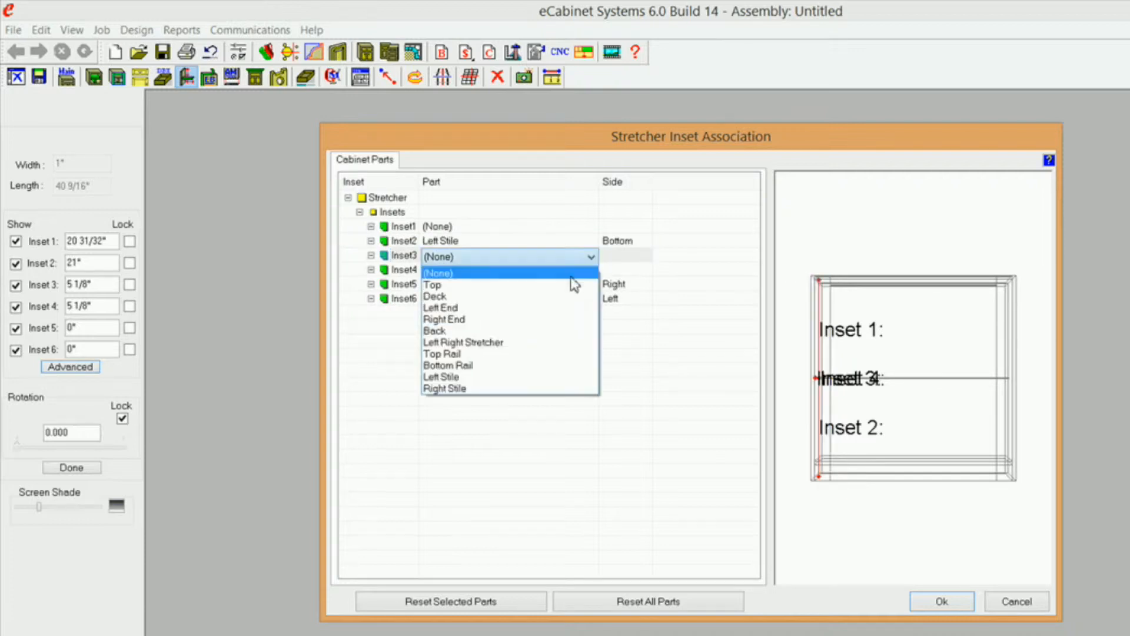
left_click(503, 378)
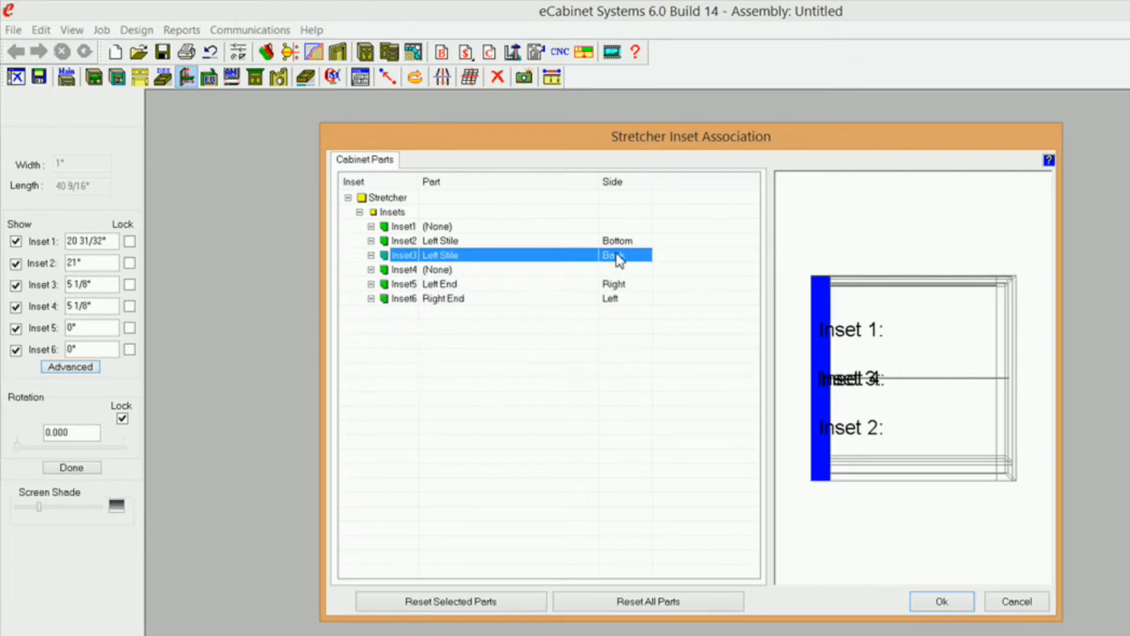
left_click(942, 601)
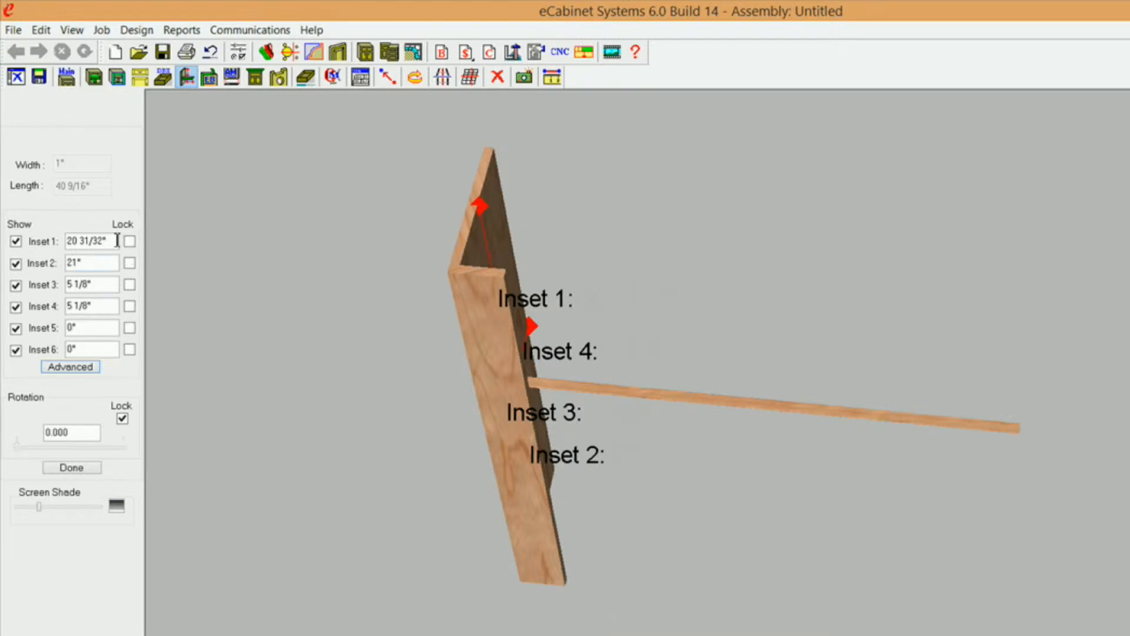
Step: Set the second stretcher's Inset 1 to 0 and lock it
left_click_drag(118, 241, 21, 229)
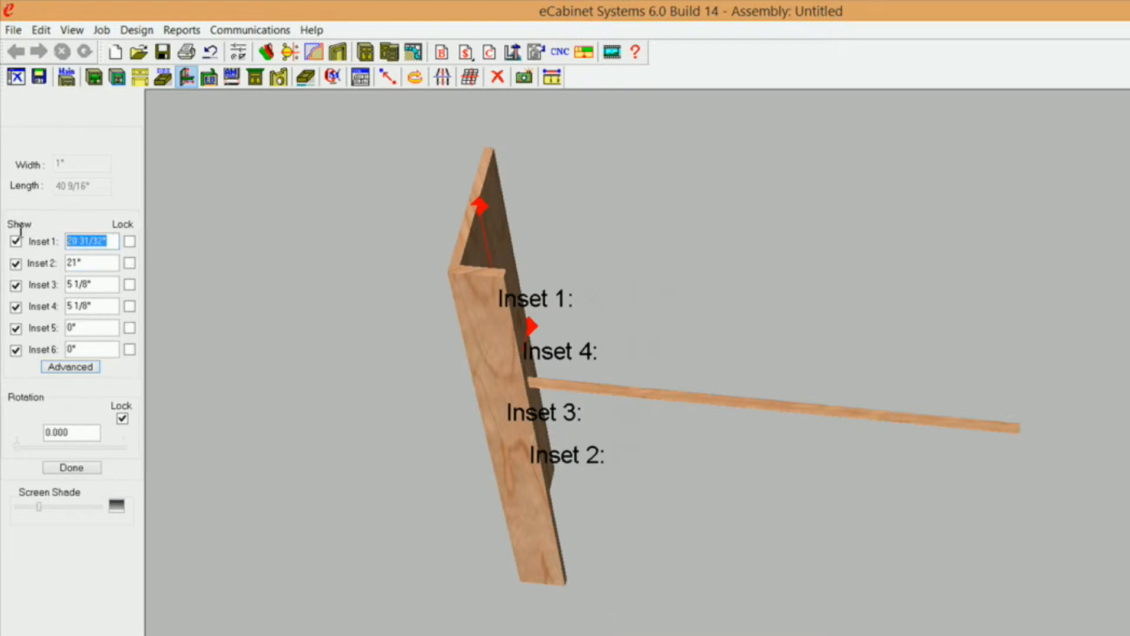
type("0")
left_click(130, 243)
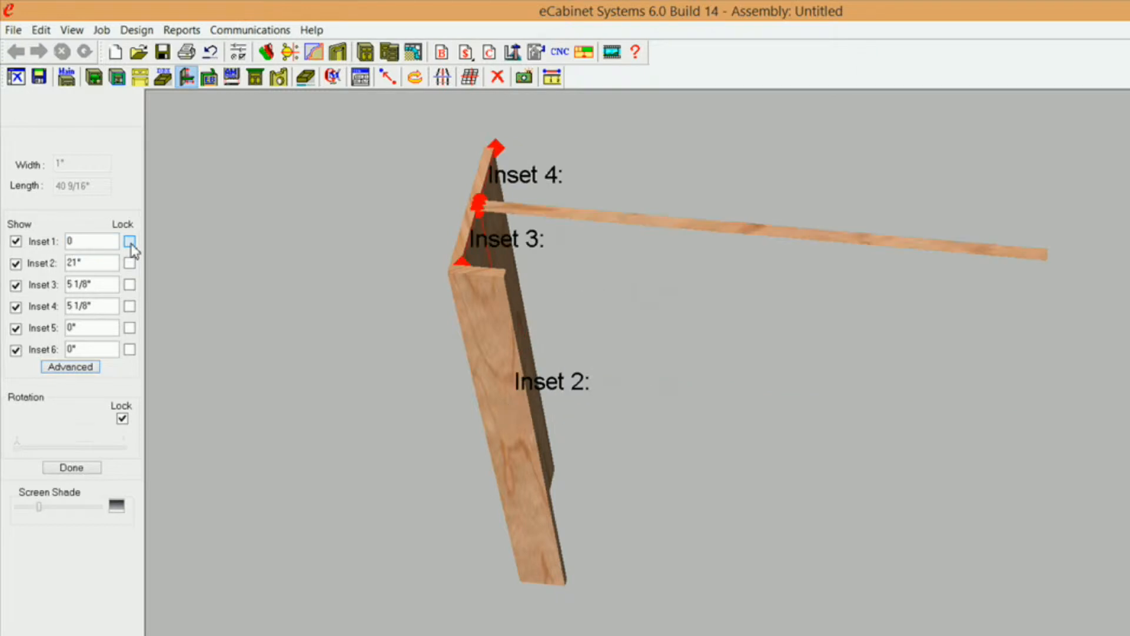
Step: Unlock Inset 1, set Inset 3 and Inset 2 to 0 with both locked, and finish adjusting the second stretcher
left_click_drag(87, 285, 30, 284)
type("0")
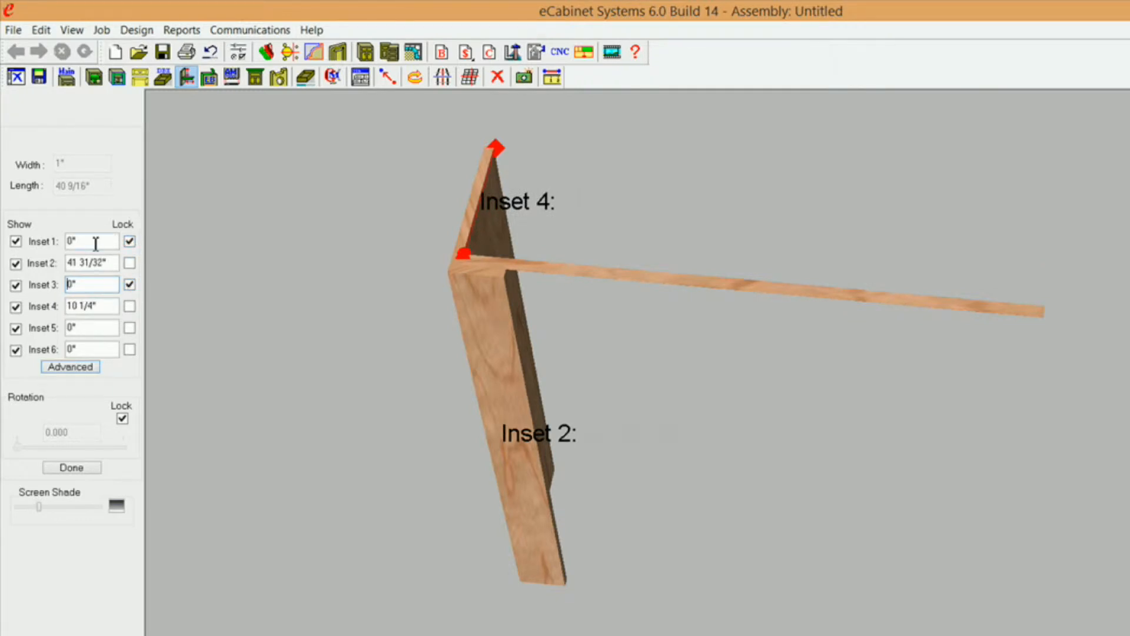
left_click(130, 244)
left_click(100, 257)
type("0")
left_click(129, 263)
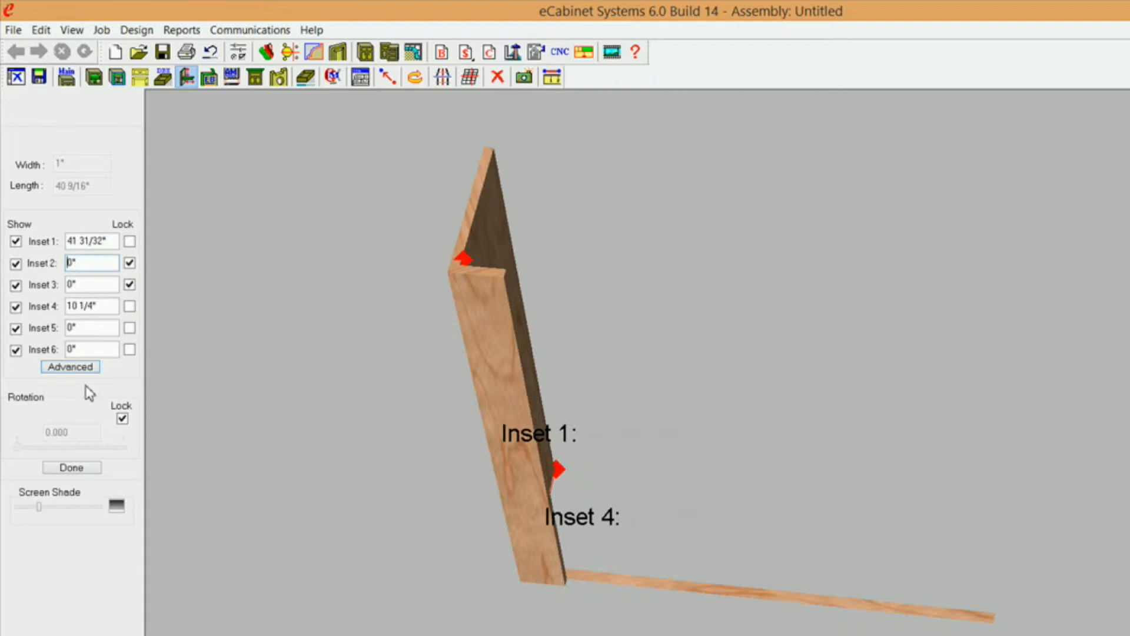
left_click(87, 472)
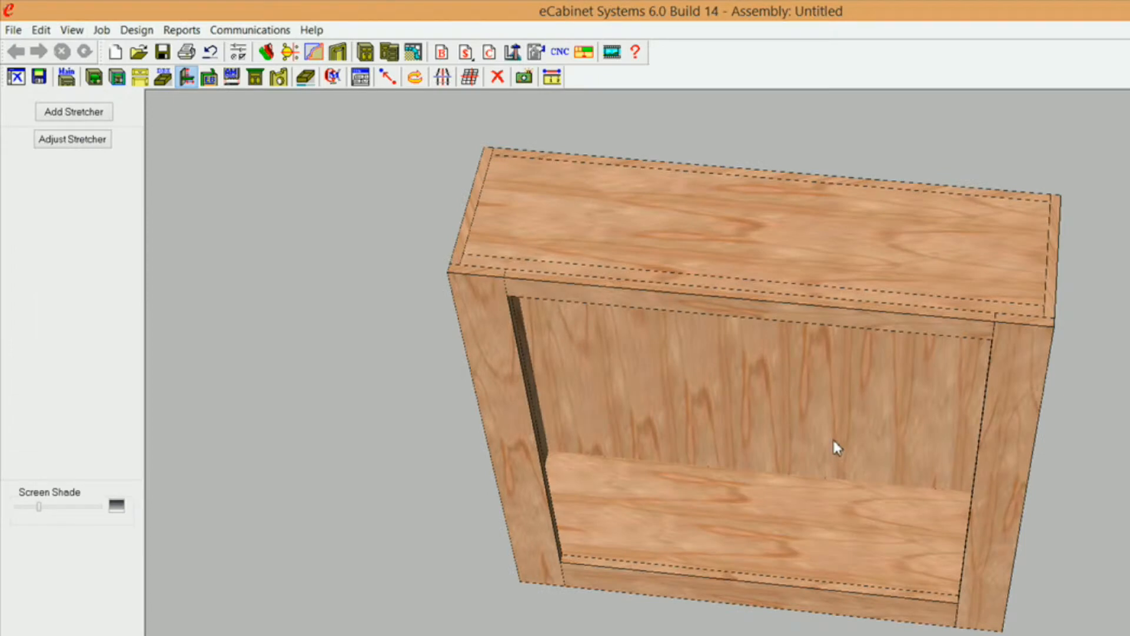
Step: Hide the cabinet's top panel to expose the upper dummy stretcher behind the face frame
middle_click_drag(721, 537, 494, 188)
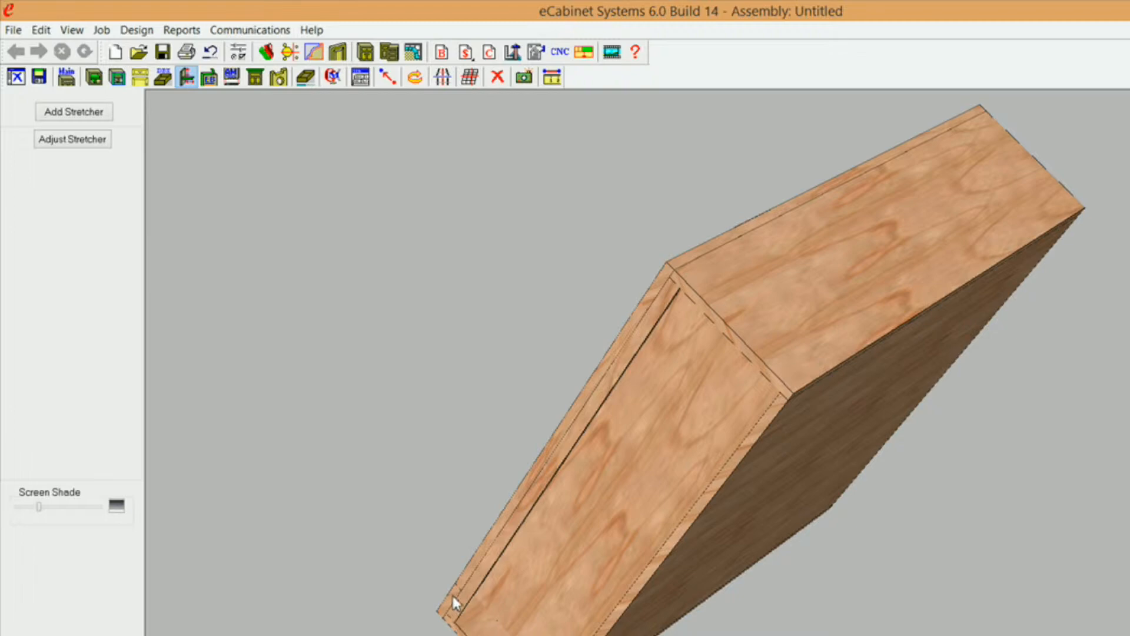
mouse_move(466, 592)
middle_mouse_down()
mouse_move(504, 585)
mouse_move(472, 494)
mouse_move(447, 570)
mouse_move(460, 600)
middle_mouse_up()
middle_click_drag(540, 458, 750, 547)
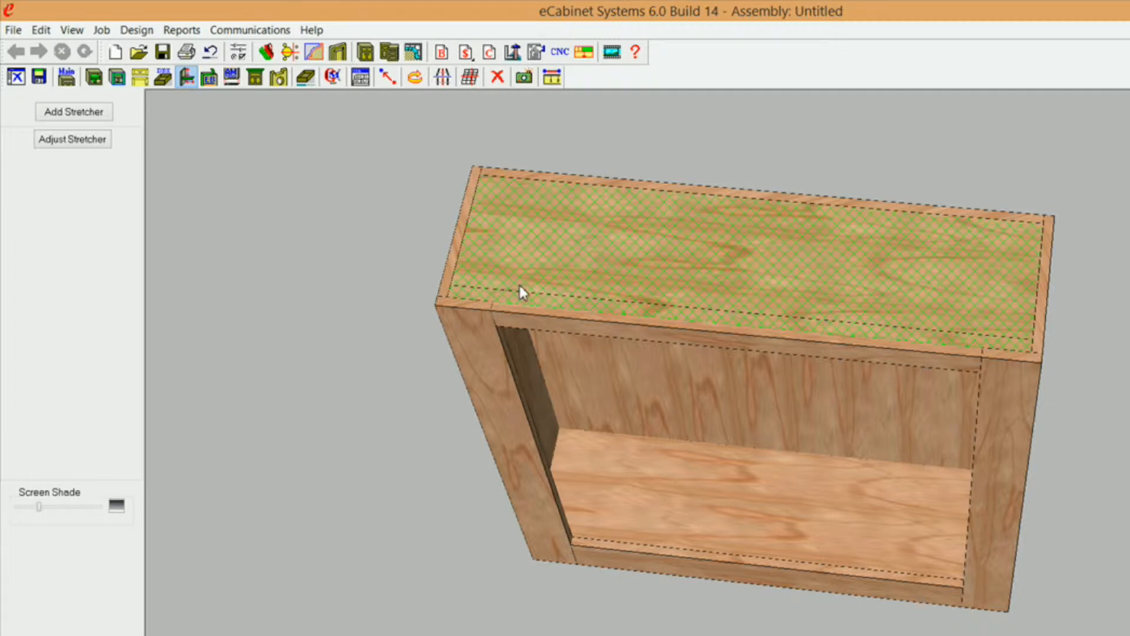
right_click(547, 254)
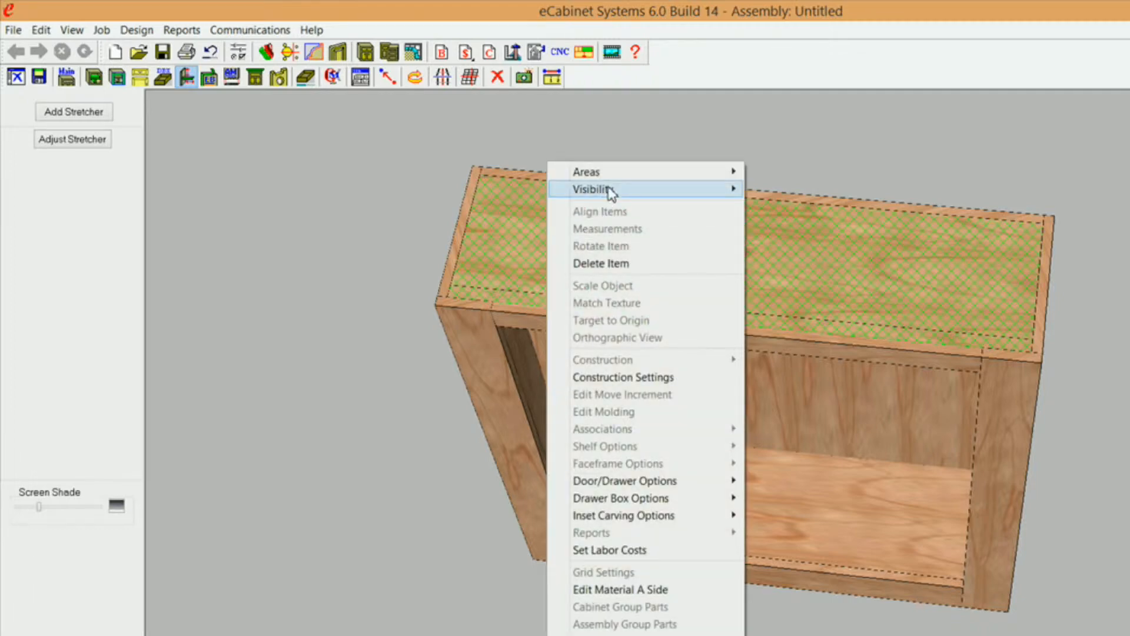
mouse_move(606, 187)
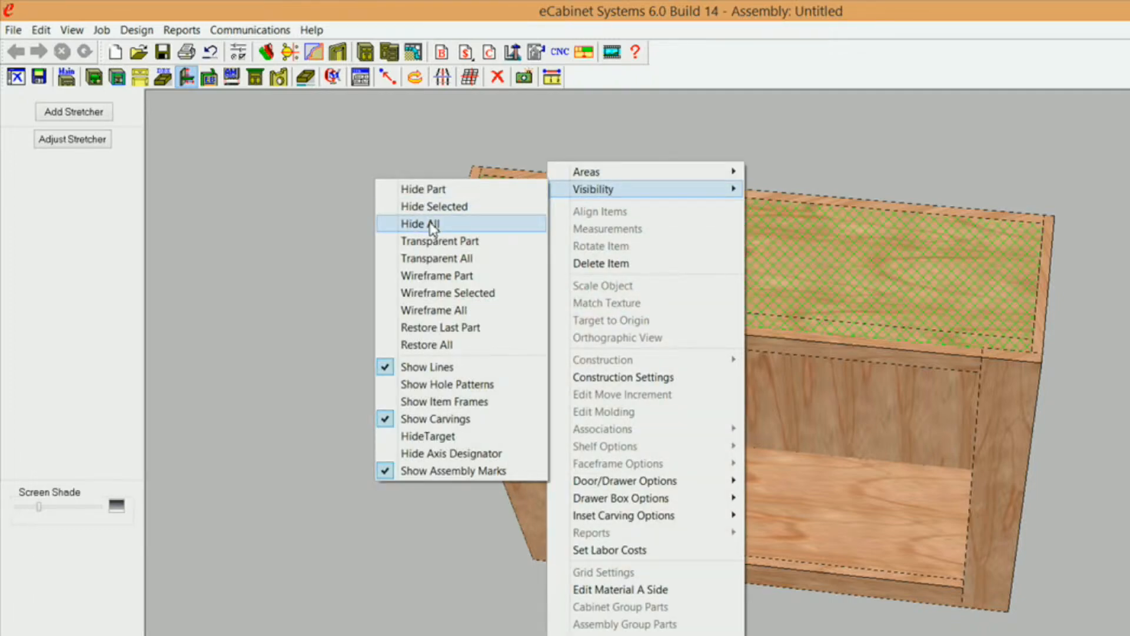
left_click(436, 207)
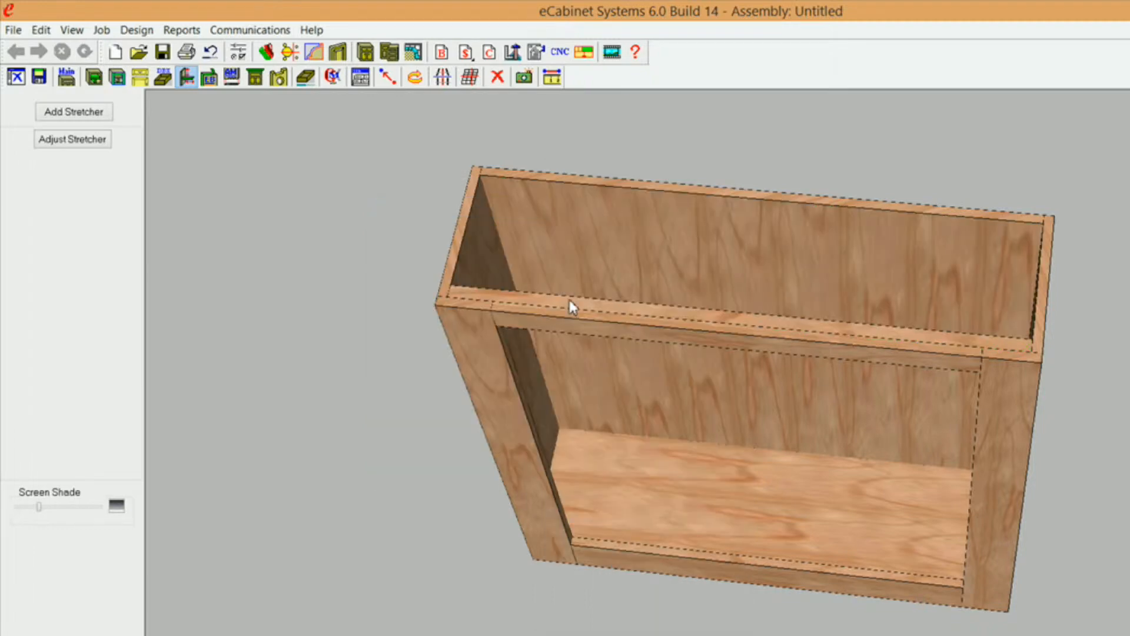
Step: Add a 3" wide up-down stretcher in left-right orientation between the two dummy stretchers, using 3/4 Solid Stock, and select it in front view
middle_click_drag(629, 491, 464, 320)
left_click(498, 512)
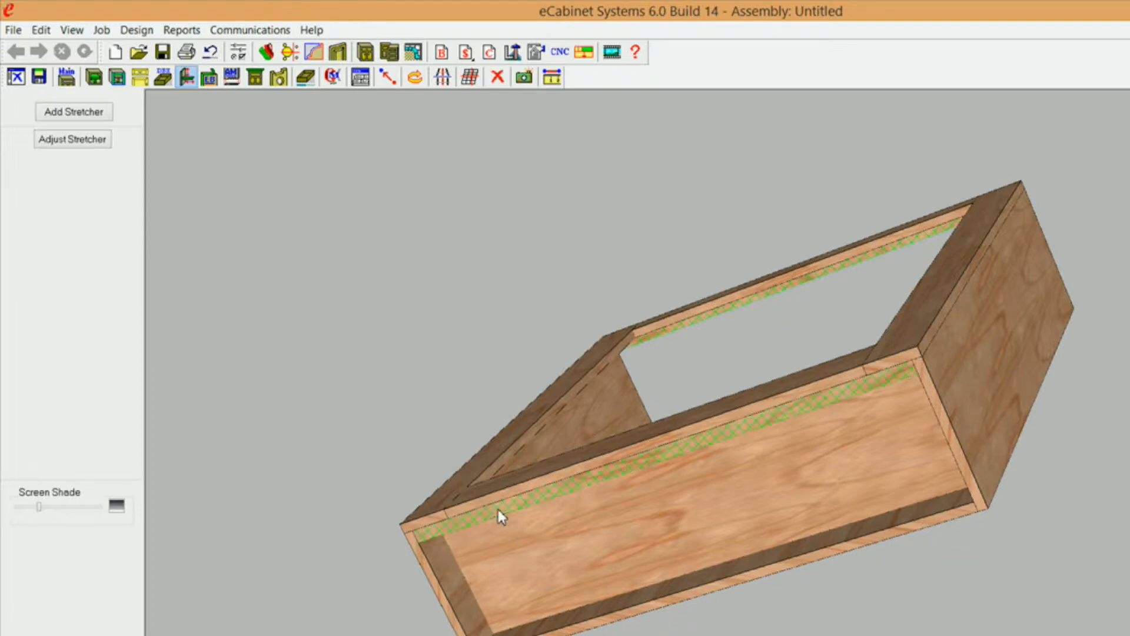
key("Home")
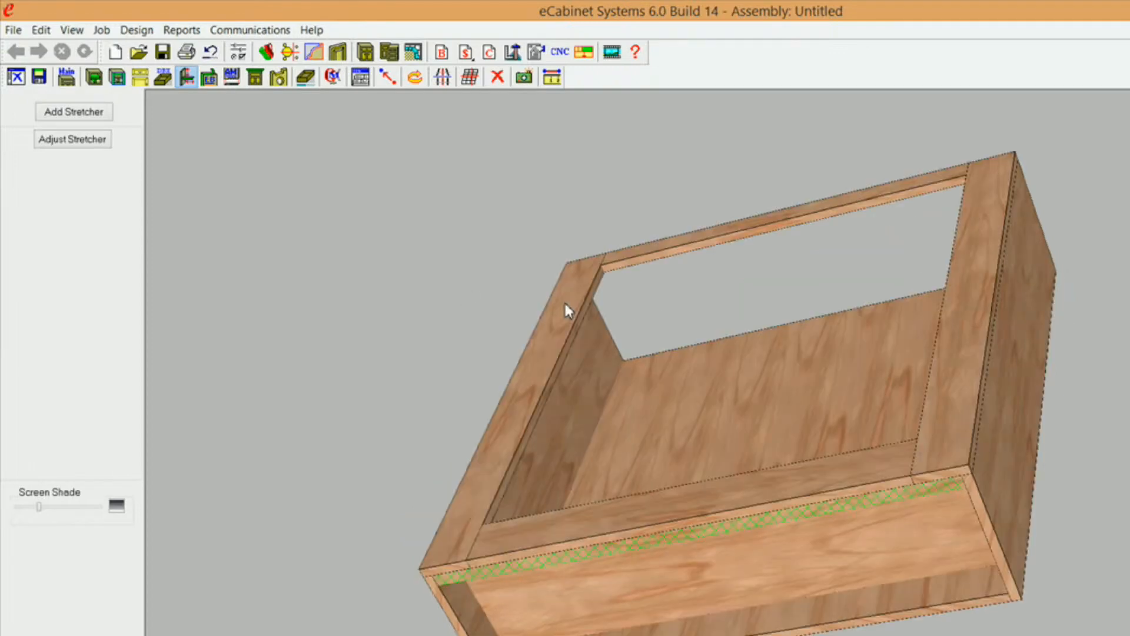
right_click(326, 198)
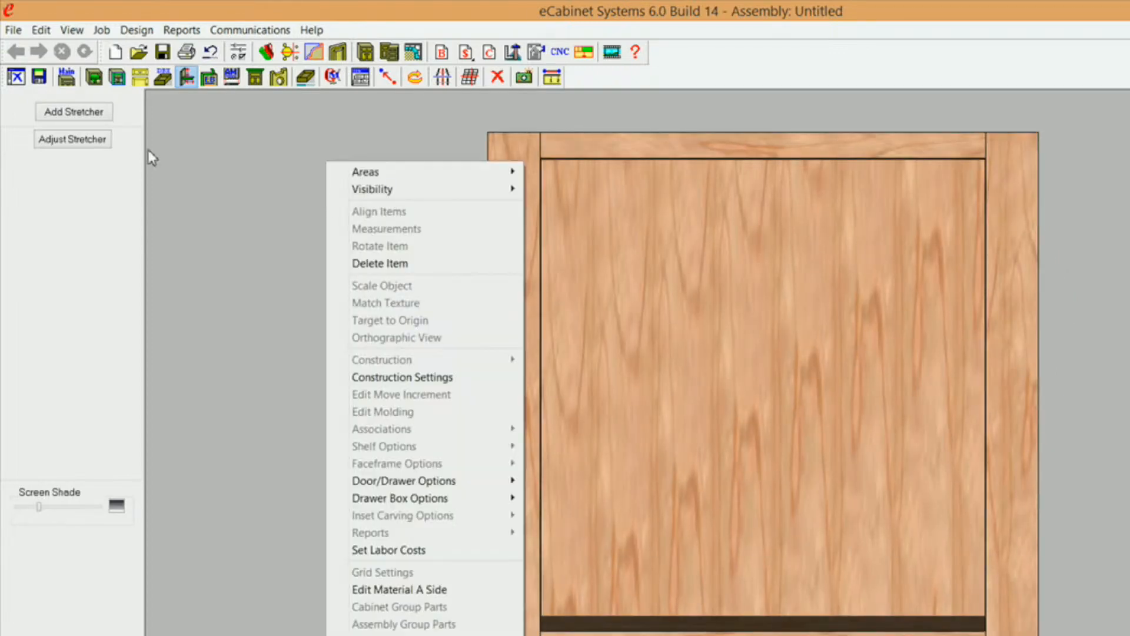
left_click(71, 112)
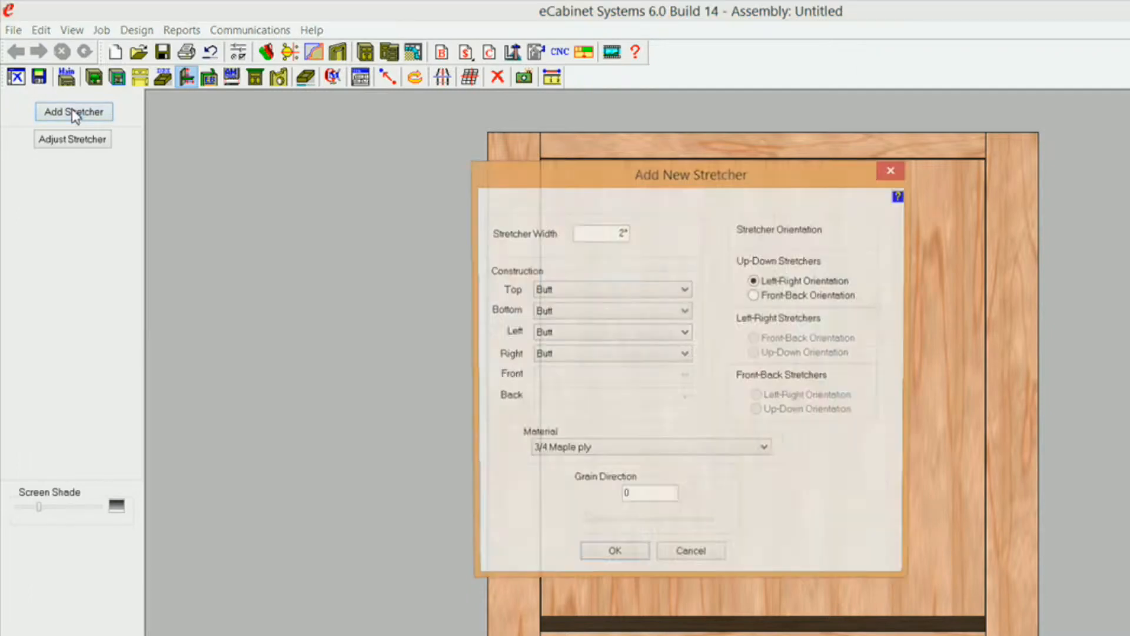
double_click(624, 234)
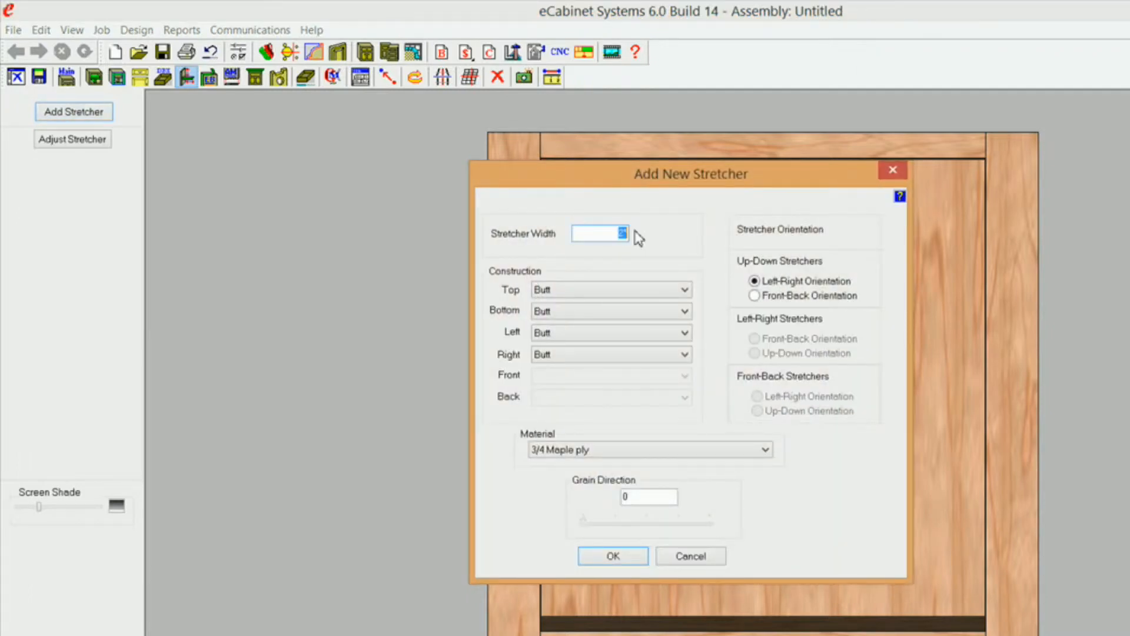
type("3")
left_click(765, 450)
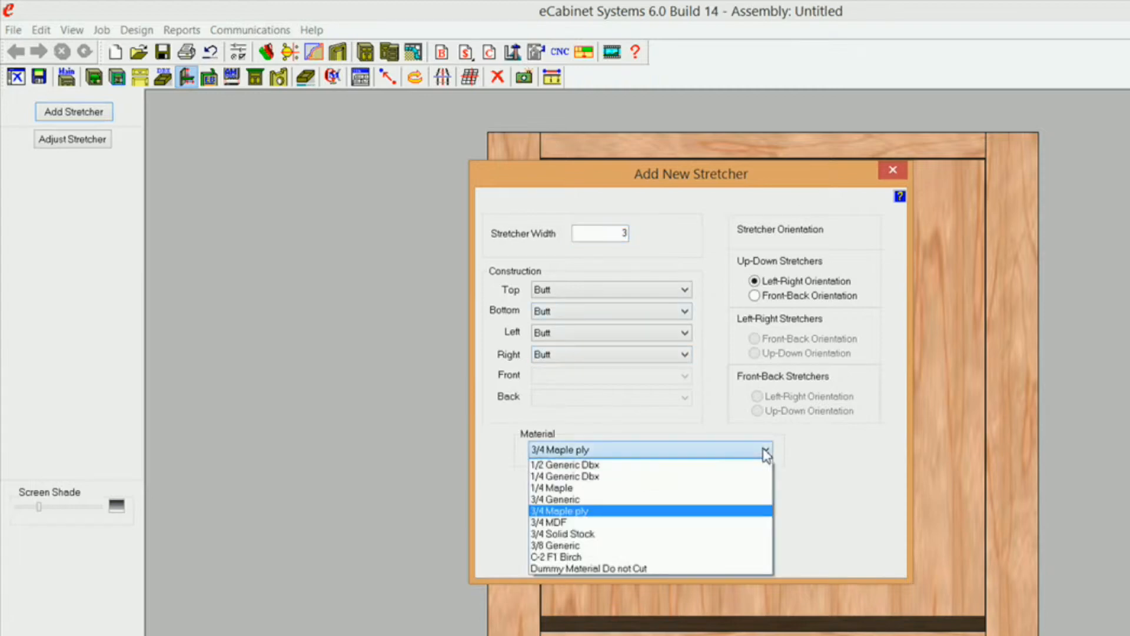
left_click(587, 537)
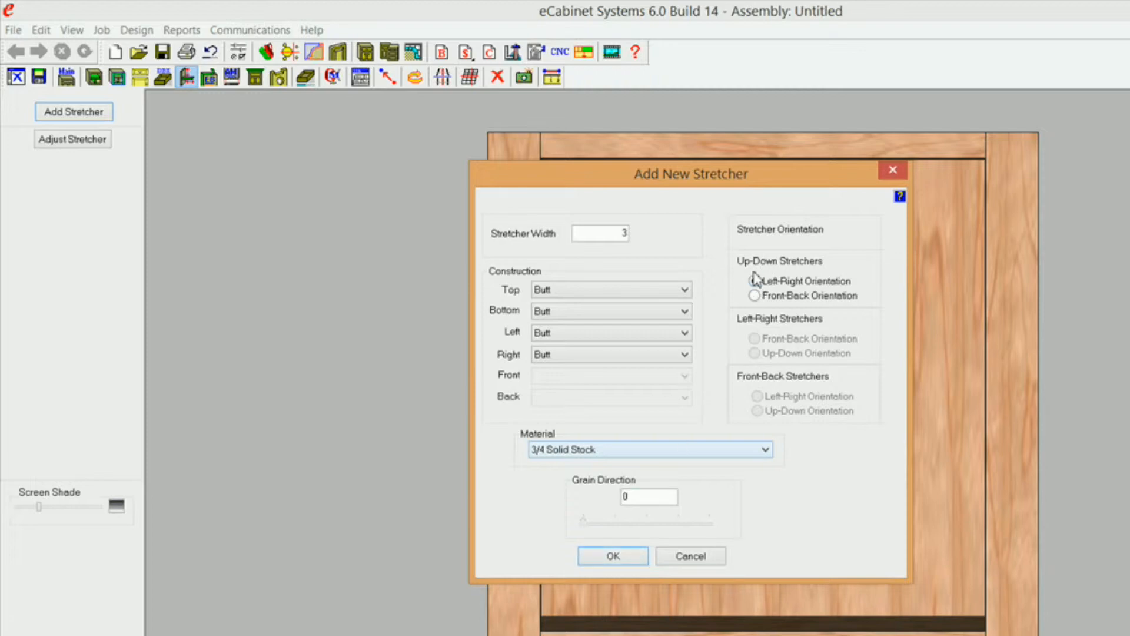
mouse_move(819, 283)
left_click(618, 555)
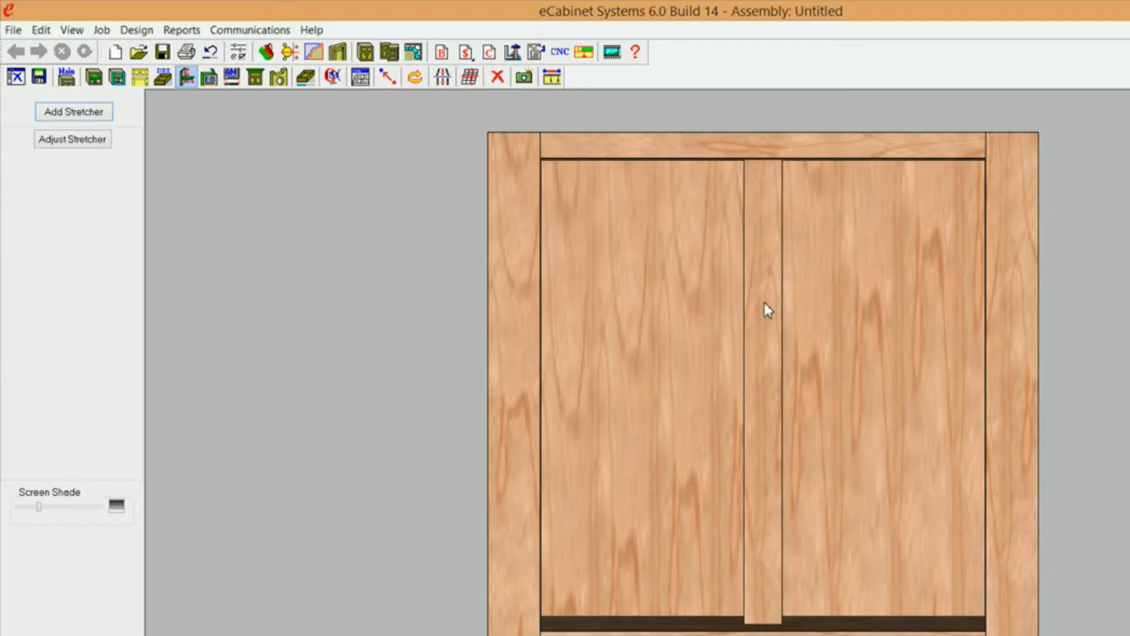
left_click(765, 287)
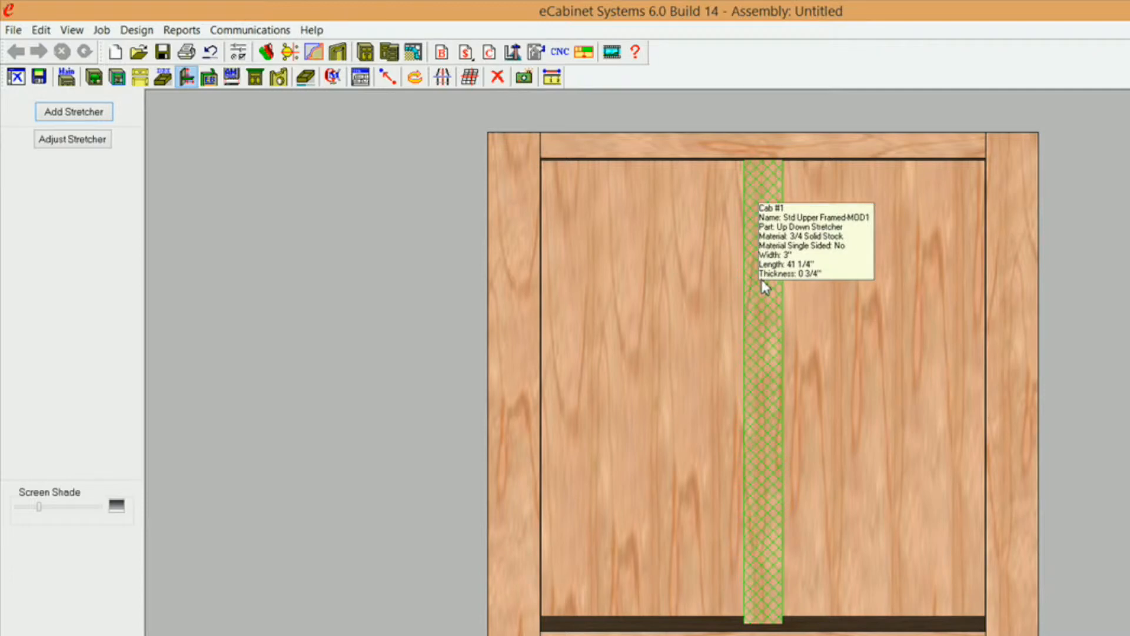
Step: Inspect the vertical stretcher's advanced inset associations, trying the Top side for Inset 1, and close them without saving
left_click(57, 140)
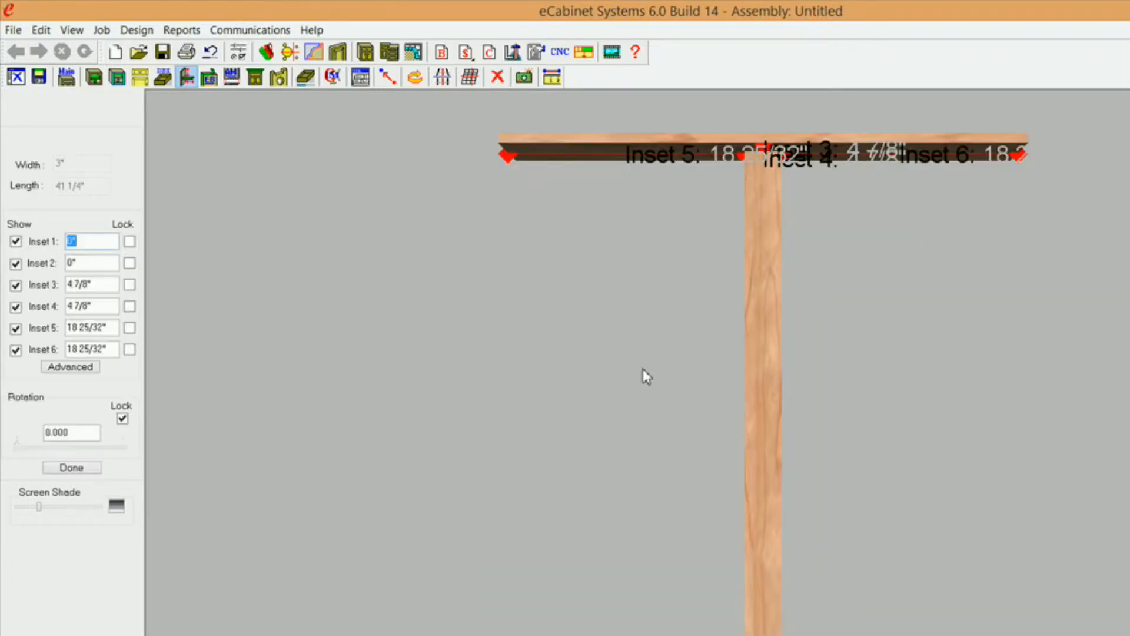
left_click(73, 370)
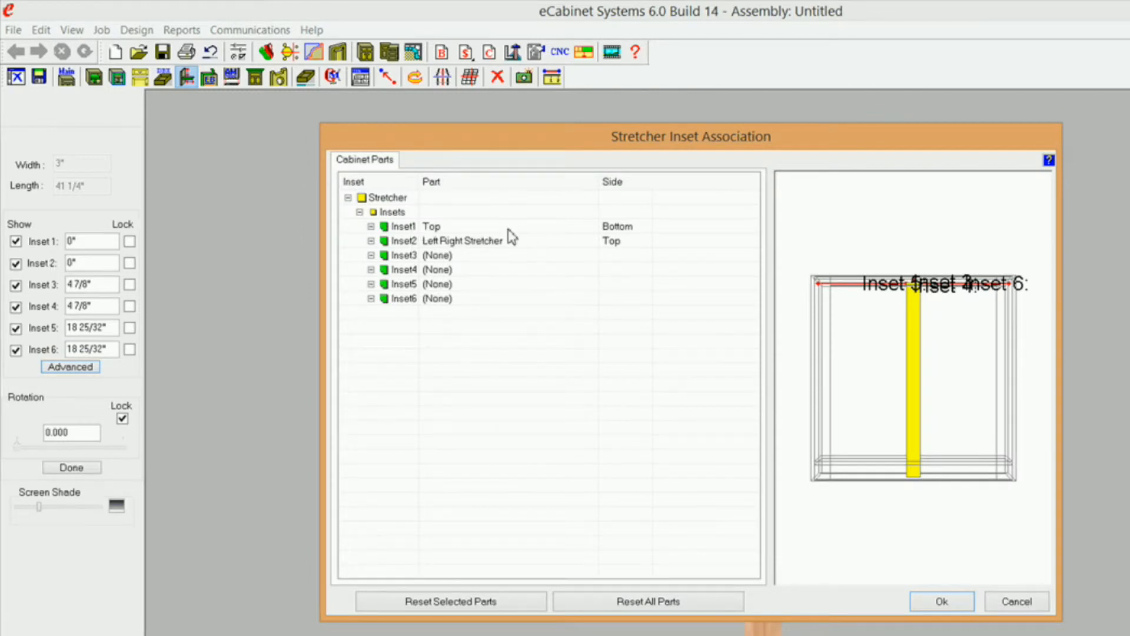
left_click(620, 227)
left_click(620, 228)
left_click(650, 228)
left_click(632, 242)
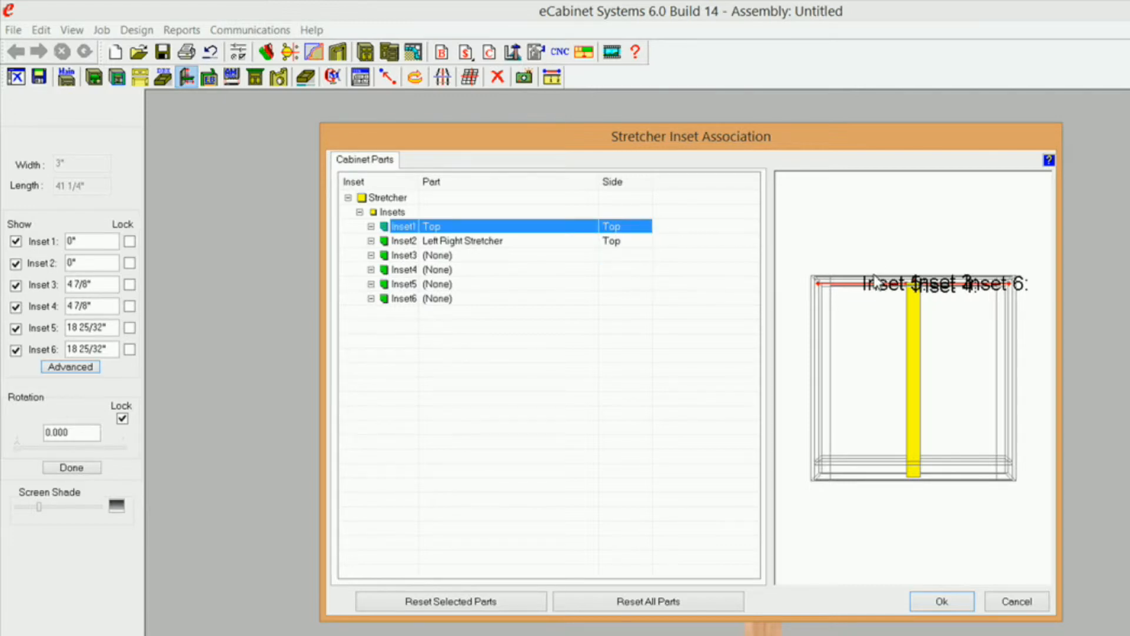
left_click_drag(874, 281, 873, 373)
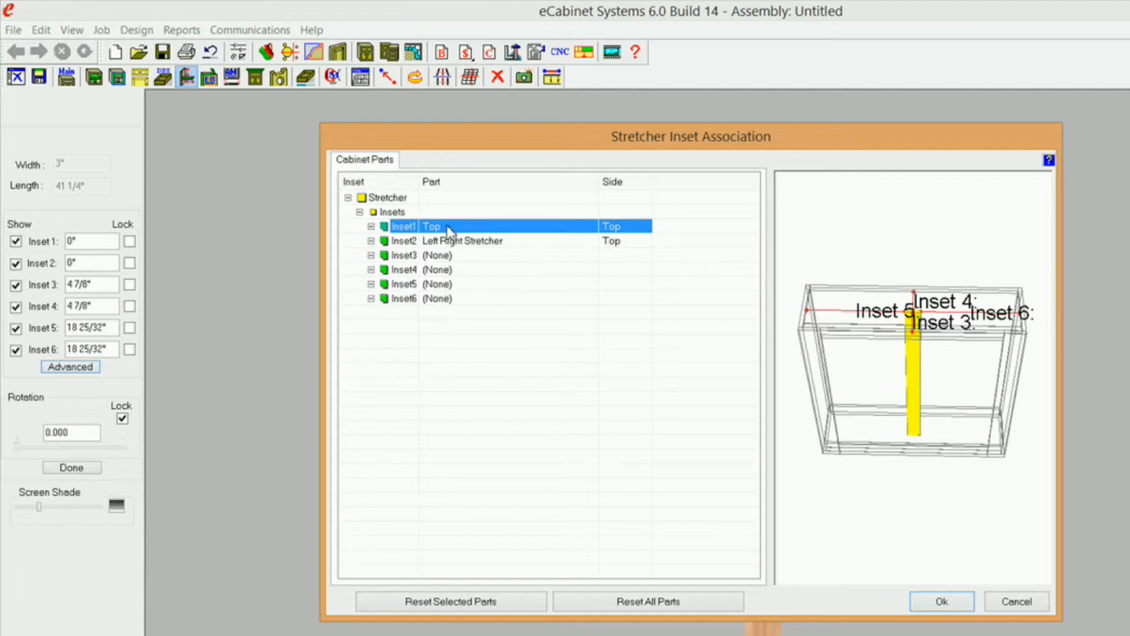
left_click(478, 243)
left_click(435, 228)
left_click(1013, 601)
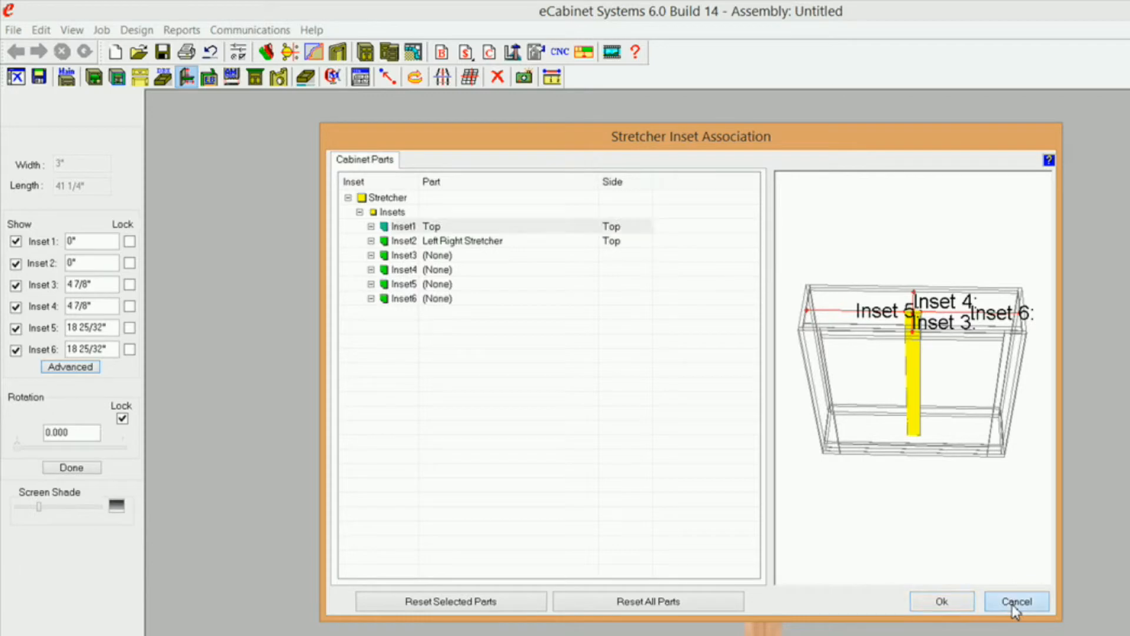
middle_click_drag(788, 232, 752, 217)
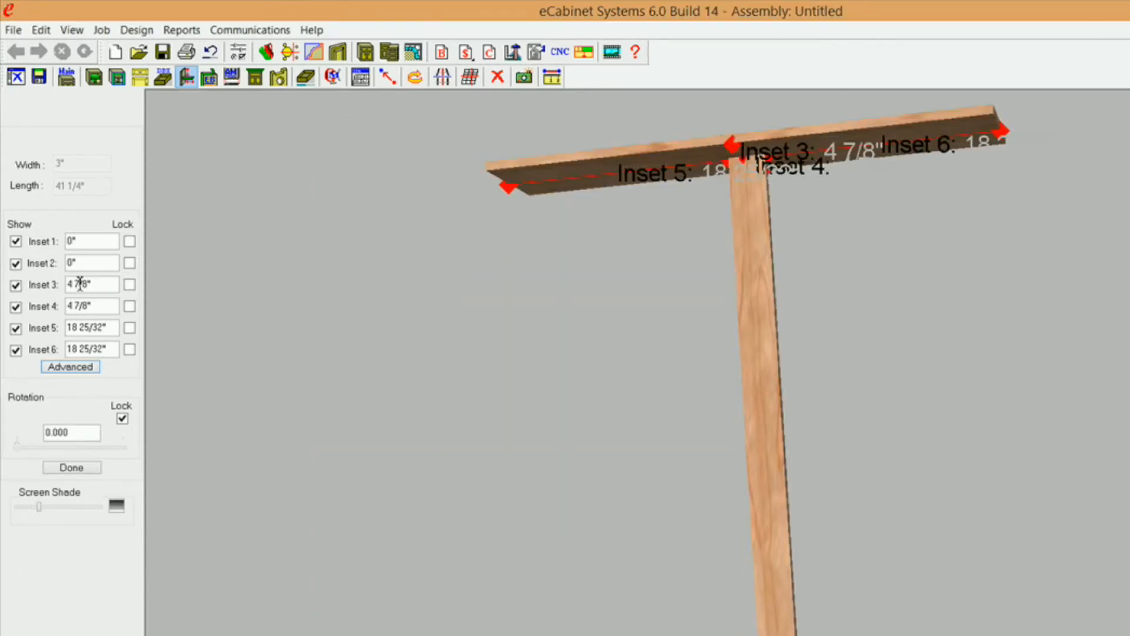
left_click(81, 468)
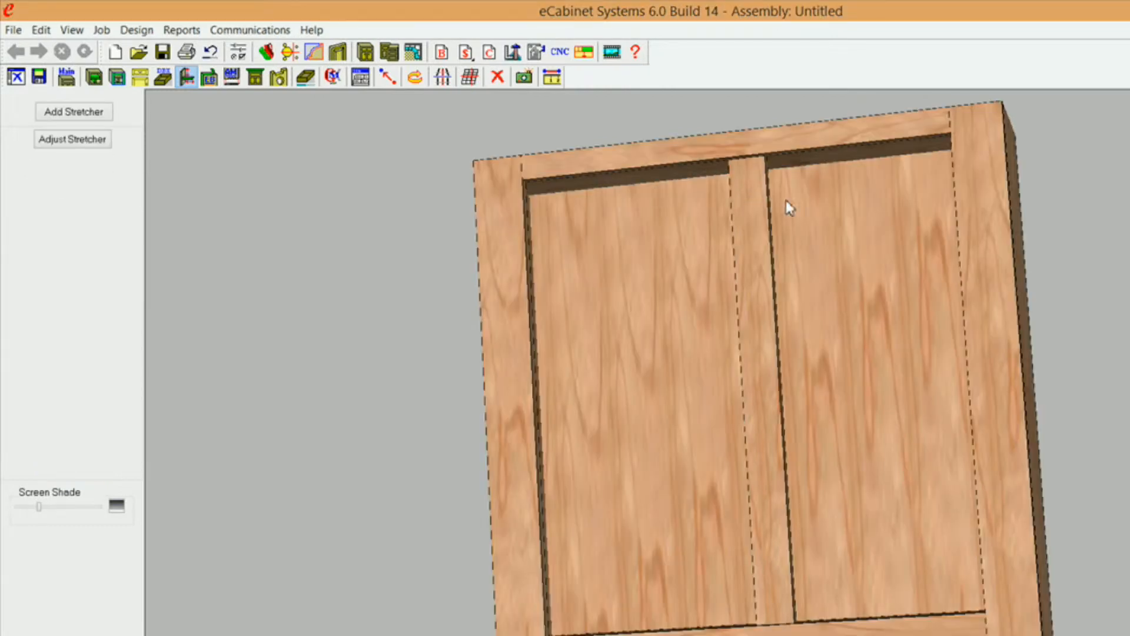
Step: Delete the 3" vertical stretcher from the middle of the cabinet
left_click(751, 198)
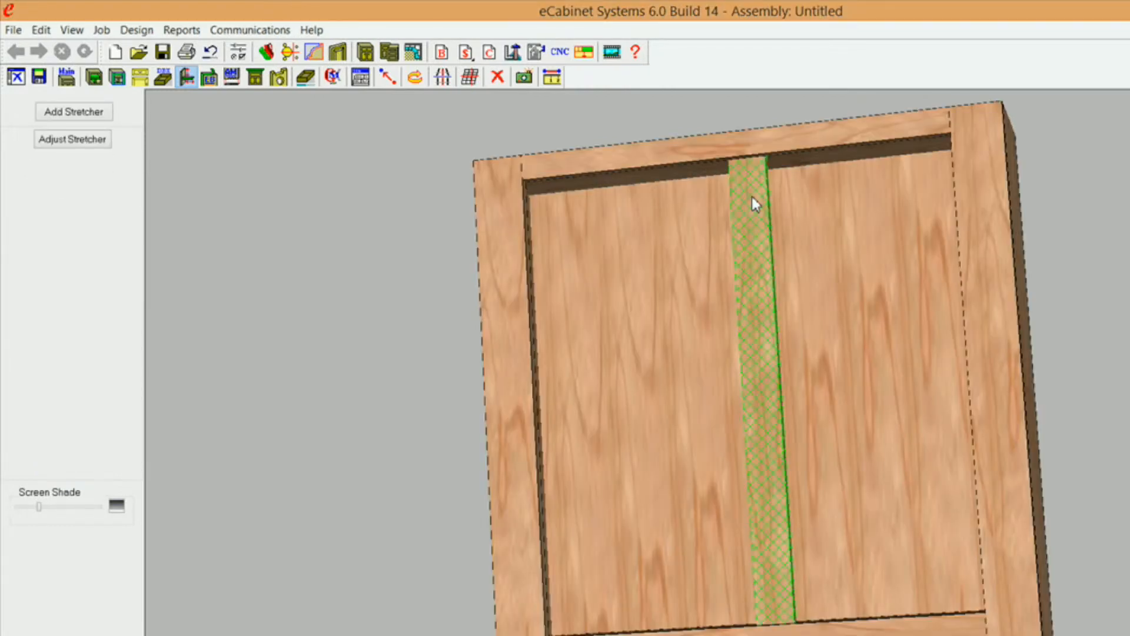
right_click(751, 197)
left_click(795, 263)
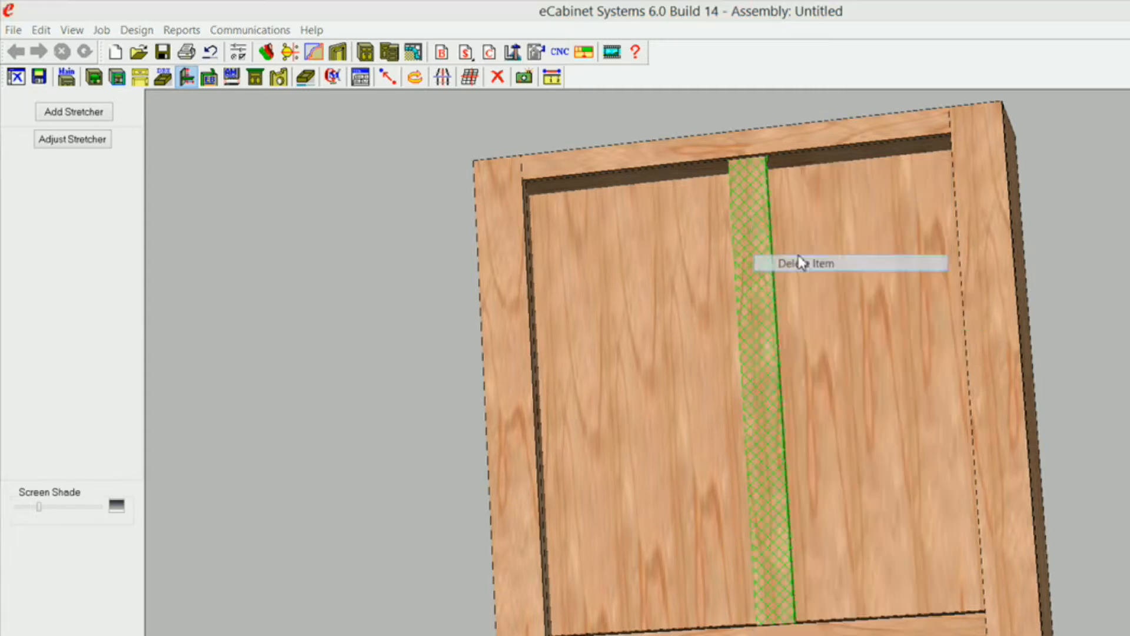
left_click(665, 421)
Step: Hide the cabinet's top panel to gain access to the upper dummy stretcher
mouse_move(724, 175)
middle_mouse_down()
mouse_move(770, 371)
mouse_move(733, 412)
middle_mouse_up()
left_click(620, 335)
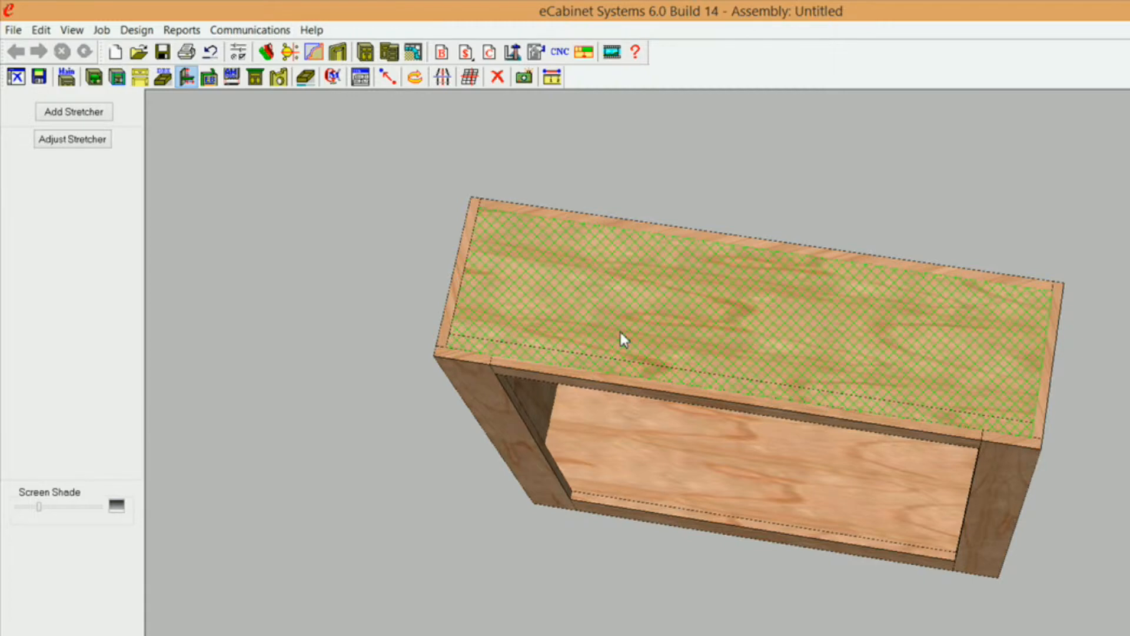
right_click(621, 335)
mouse_move(677, 191)
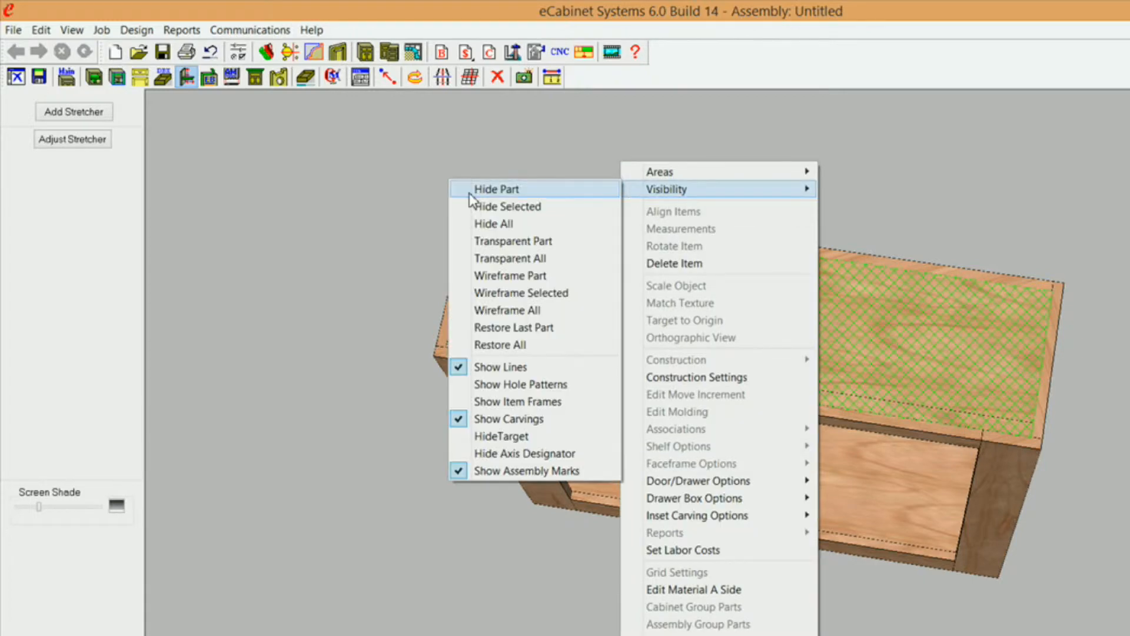
left_click(518, 207)
Step: Add a 1" wide up-down stretcher in left-right orientation between the two dummy stretchers, using Dummy Material Do not Cut
left_click(633, 373)
mouse_move(686, 497)
middle_mouse_down()
mouse_move(719, 421)
mouse_move(661, 175)
mouse_move(543, 330)
middle_mouse_up()
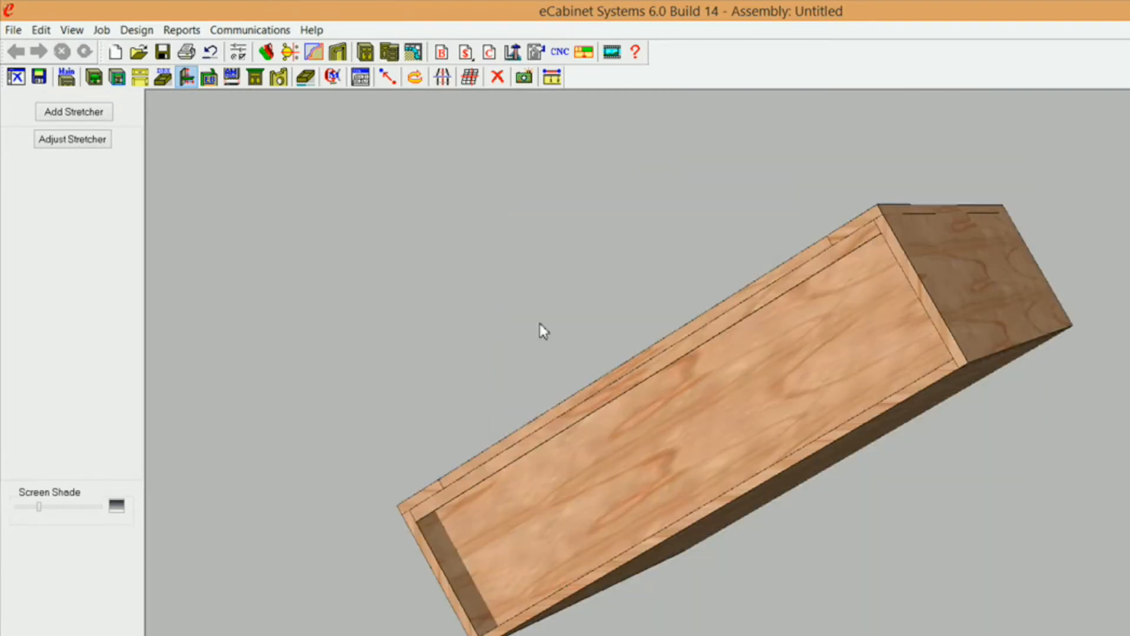
right_click(432, 162)
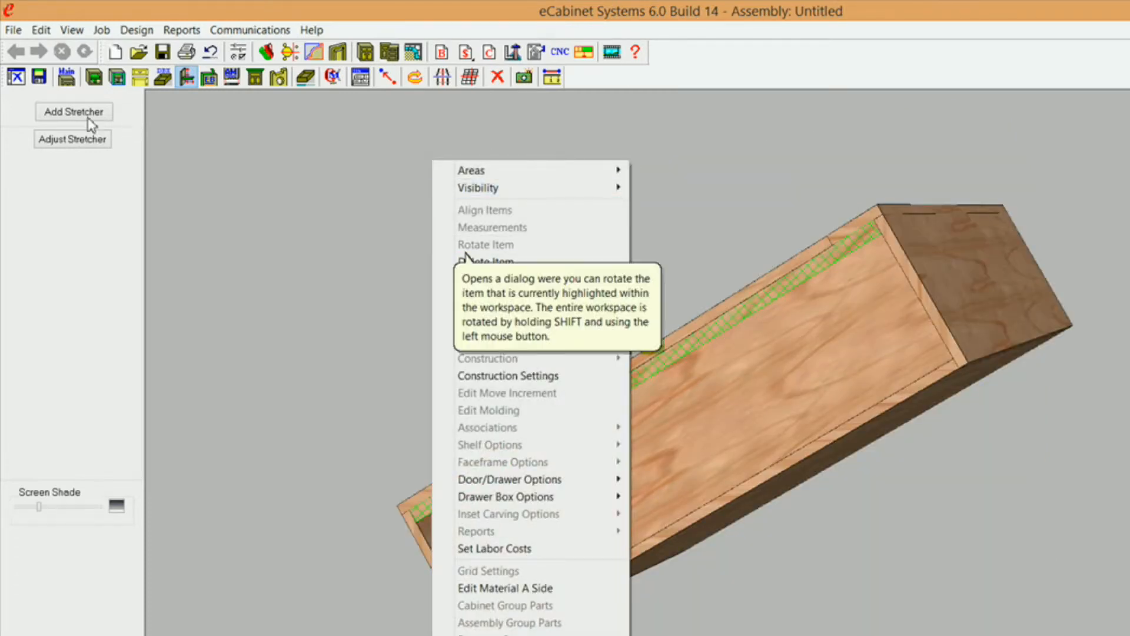
left_click(91, 113)
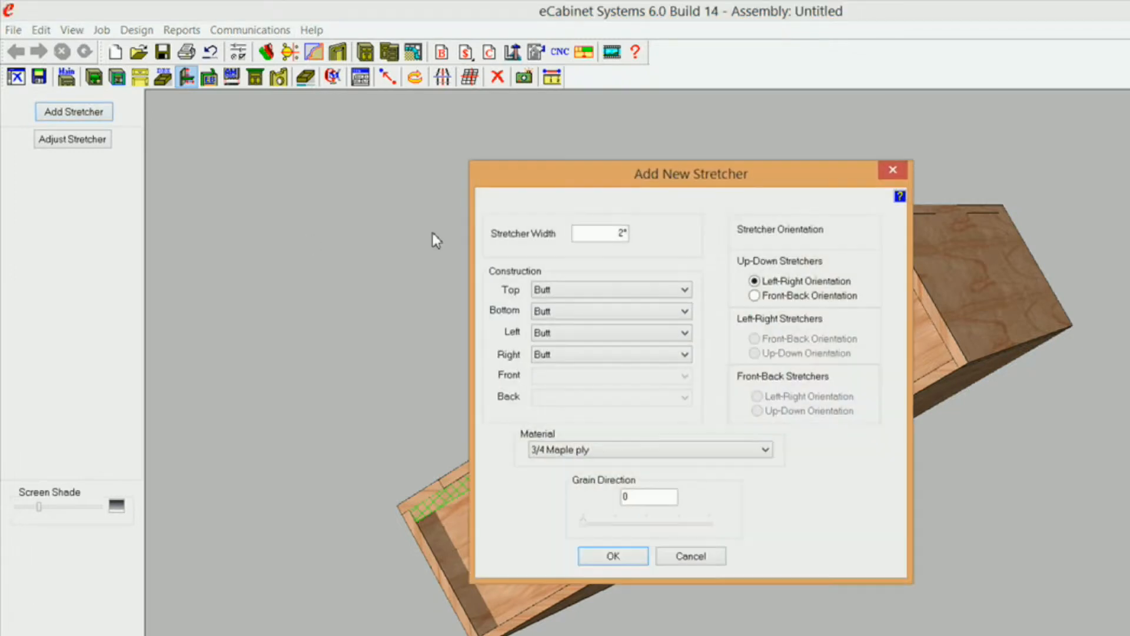
left_click_drag(609, 233, 658, 235)
type("1")
left_click(766, 452)
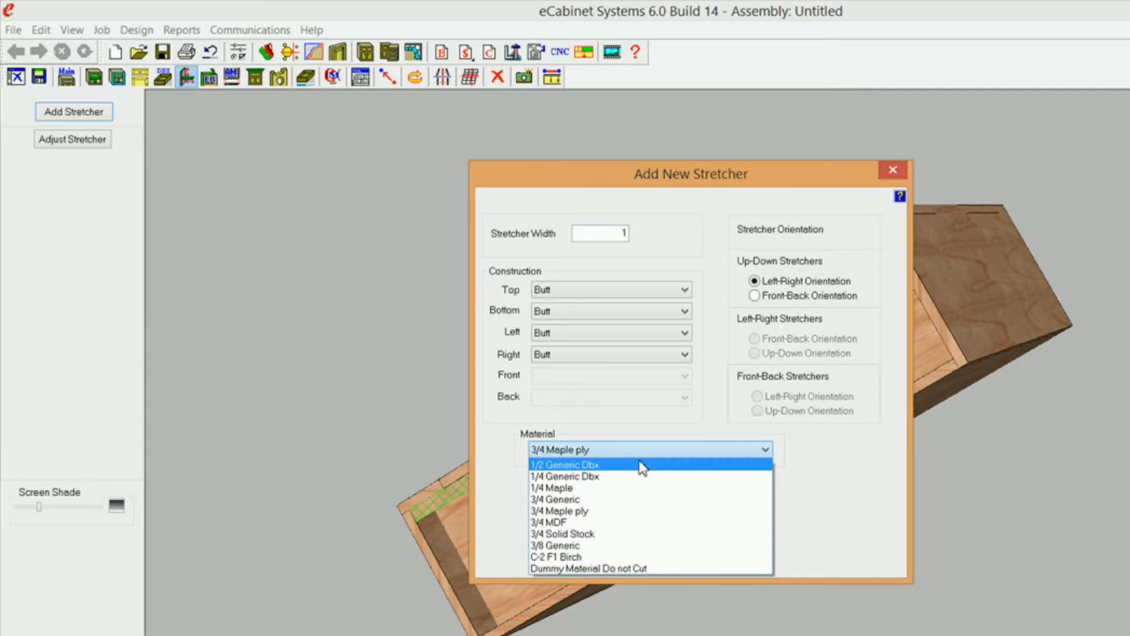
left_click(596, 568)
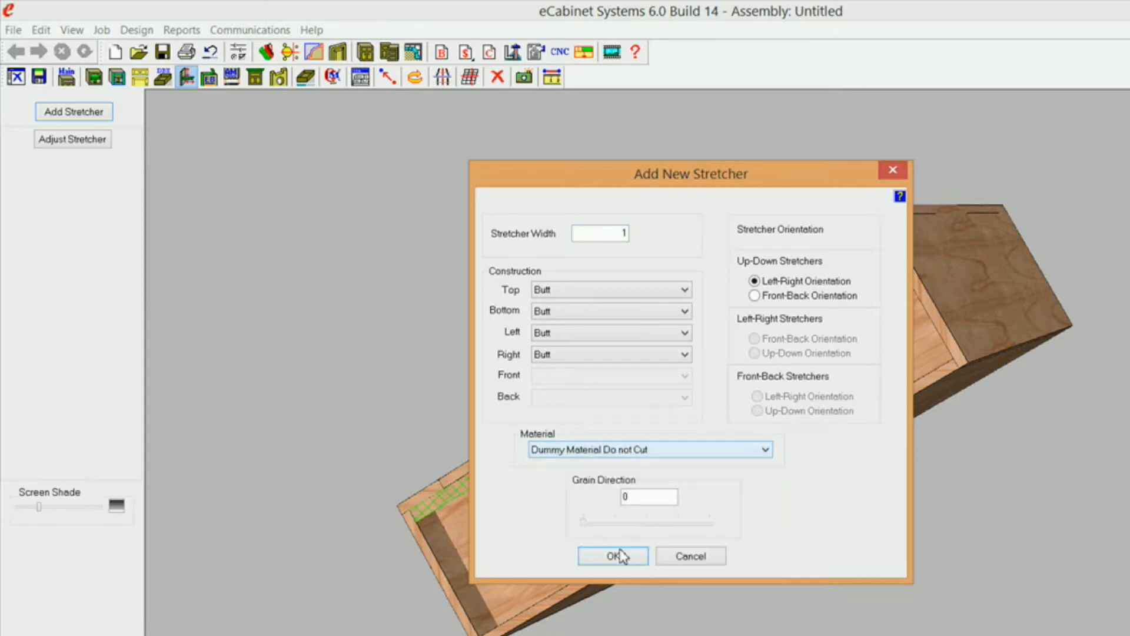
left_click(614, 555)
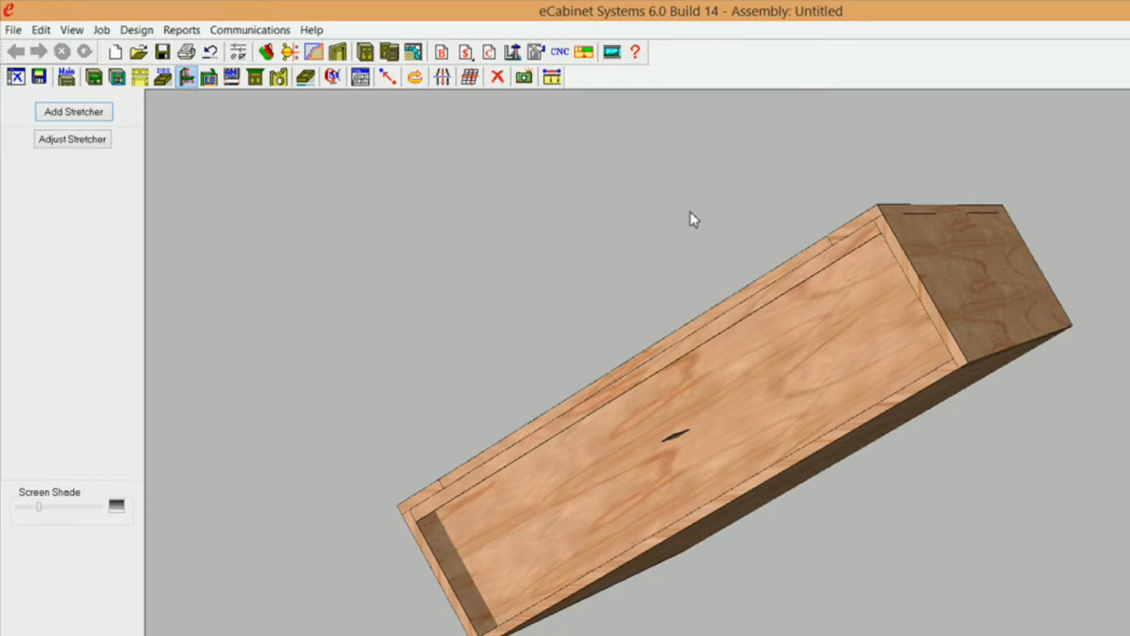
Step: Set the stretcher construction settings to 3" width, Up-Down Orientation for left-right stretchers, and 3/4 Solid Stock material
middle_click_drag(658, 230, 770, 464)
left_click(768, 460)
right_click(767, 459)
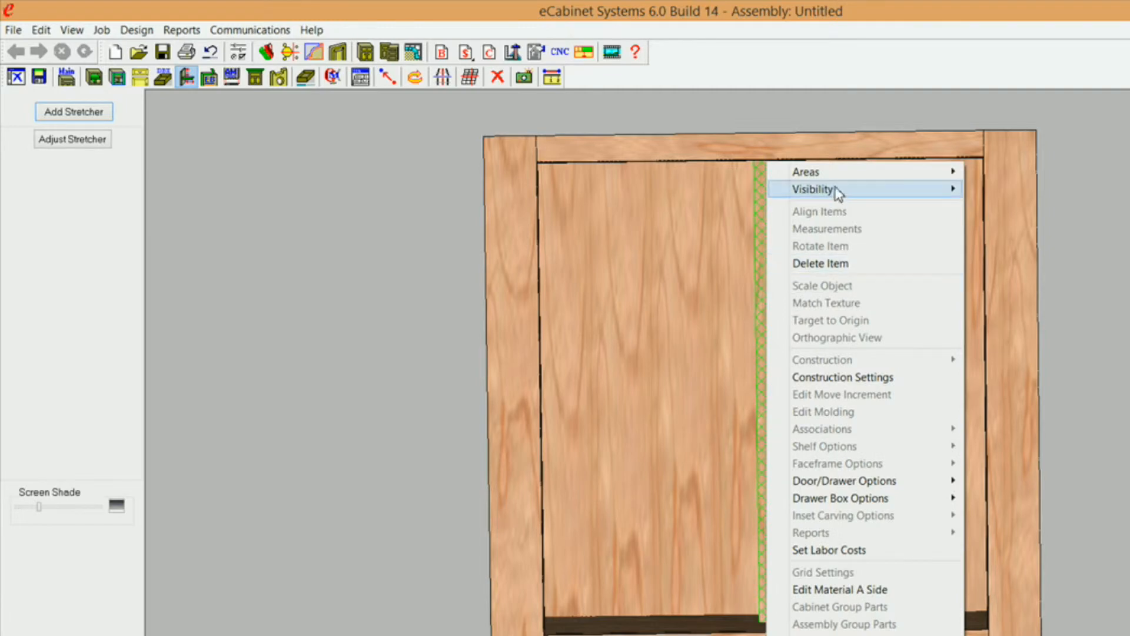
mouse_move(837, 189)
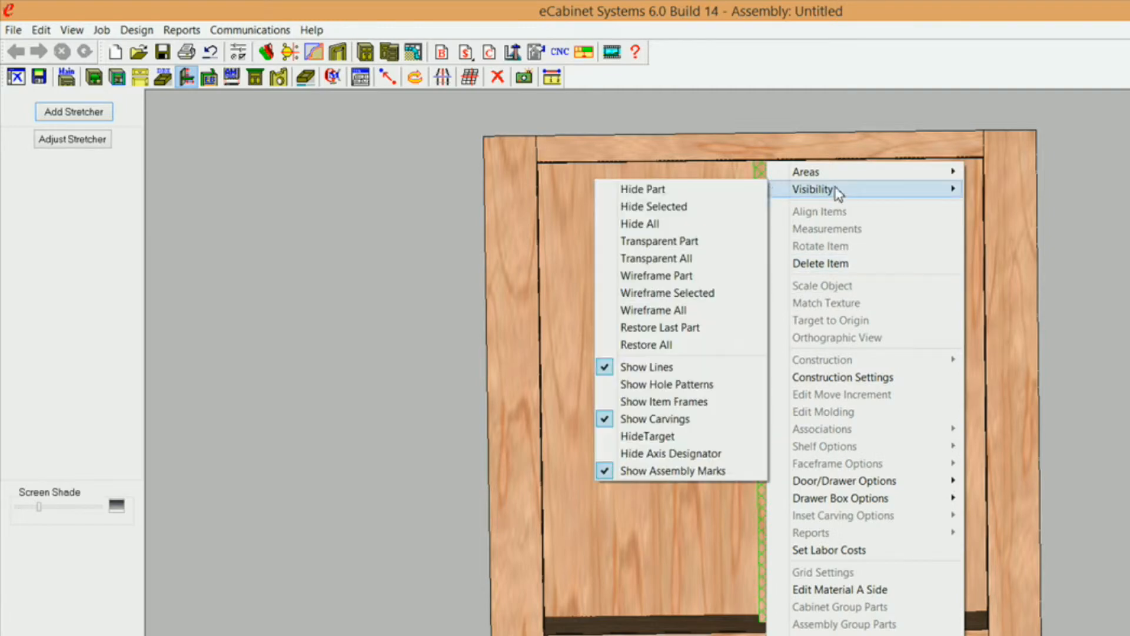
left_click(845, 378)
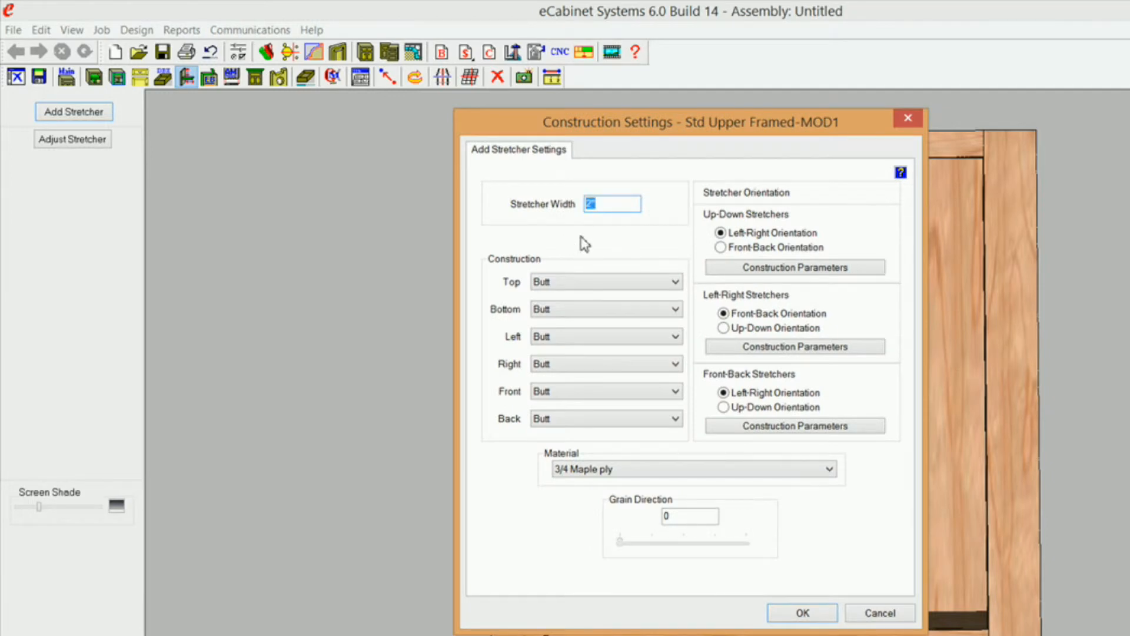
type("3")
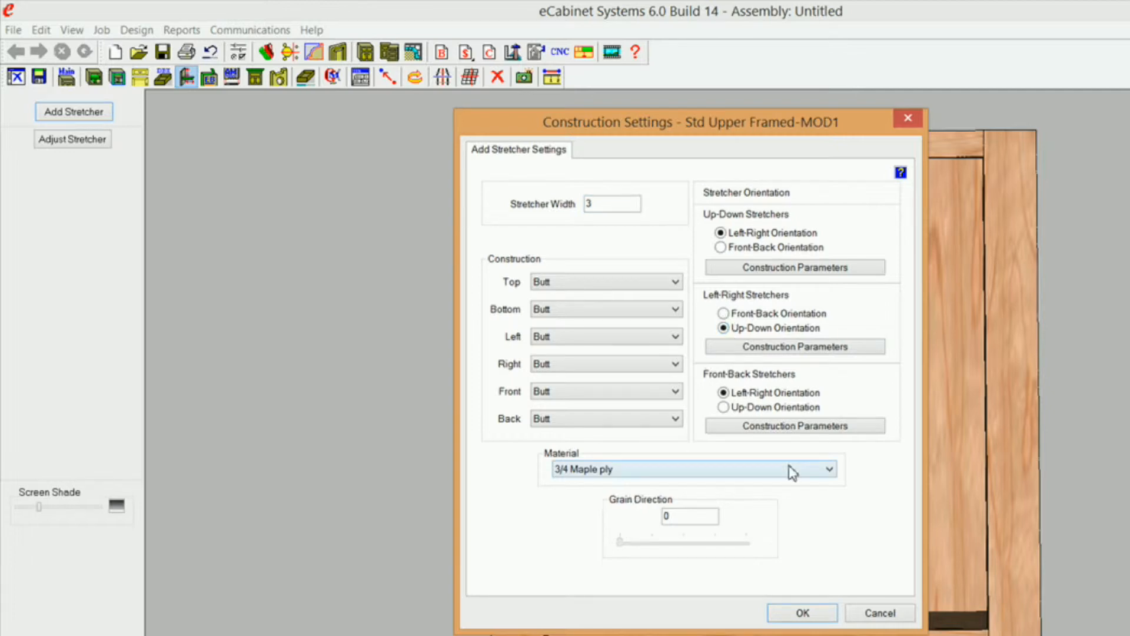
left_click(830, 470)
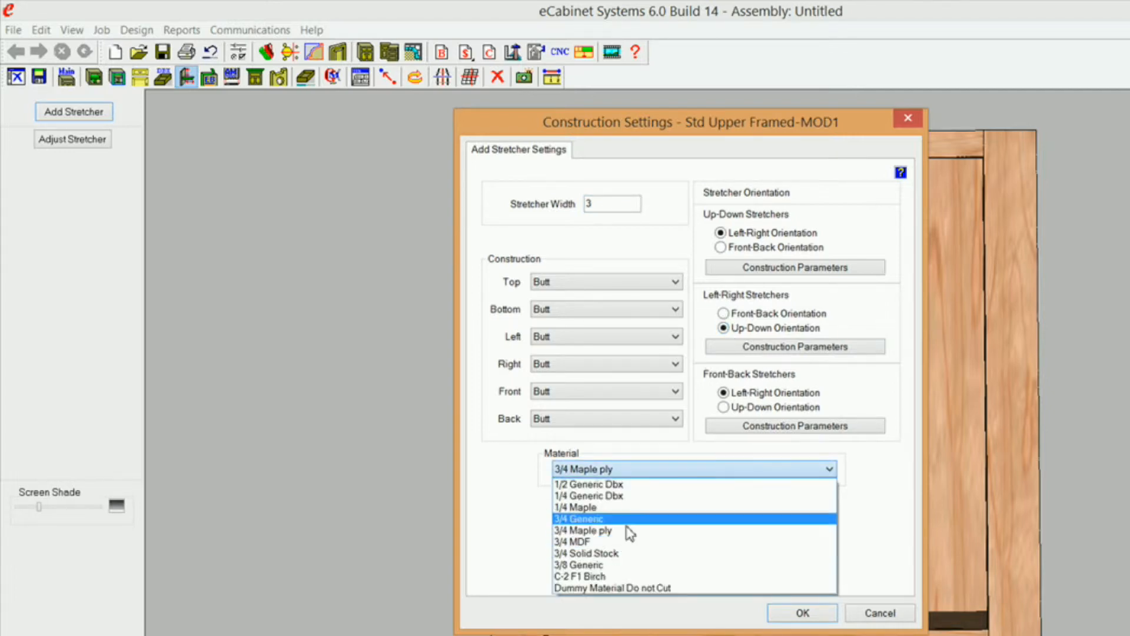
left_click(629, 553)
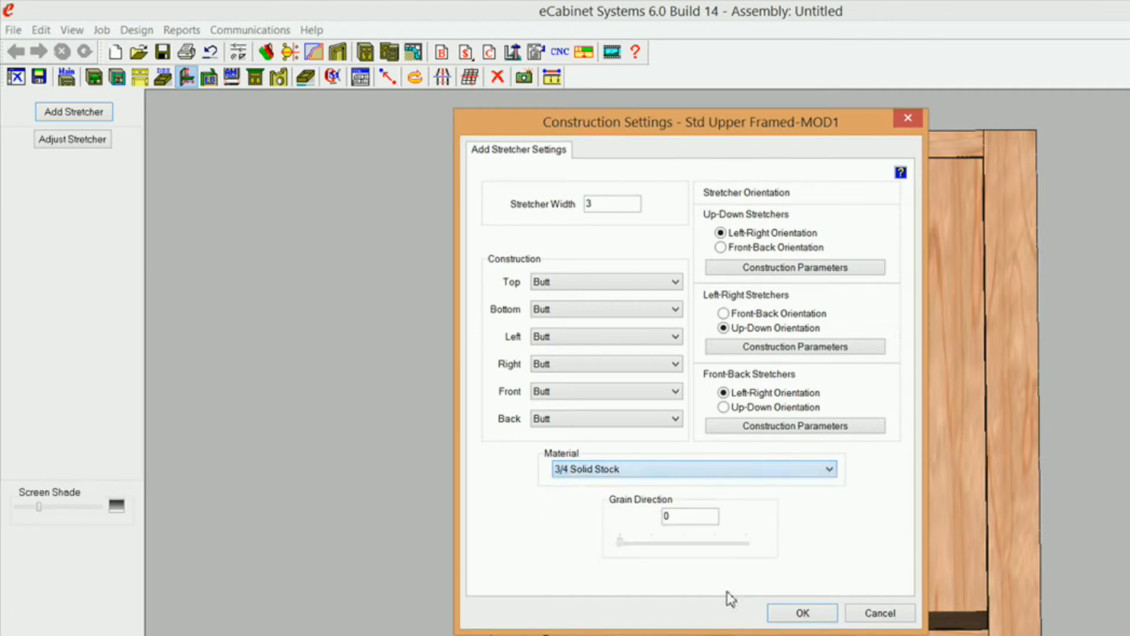
left_click(809, 613)
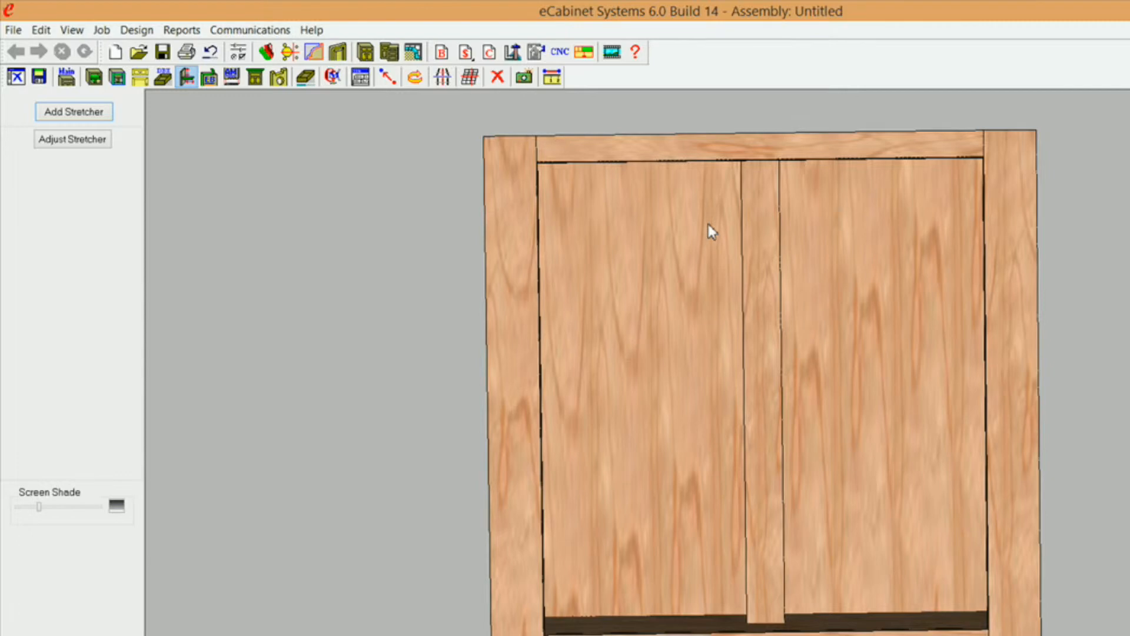
Step: Try to add another stretcher with only the vertical stretcher selected
mouse_move(888, 242)
middle_mouse_down()
mouse_move(858, 456)
mouse_move(850, 300)
mouse_move(682, 30)
mouse_move(630, 96)
mouse_move(585, 119)
mouse_move(608, 92)
mouse_move(899, 108)
mouse_move(848, 174)
mouse_move(876, 272)
mouse_move(894, 108)
mouse_move(902, 182)
mouse_move(782, 242)
middle_mouse_up()
left_click(752, 260)
left_click(92, 112)
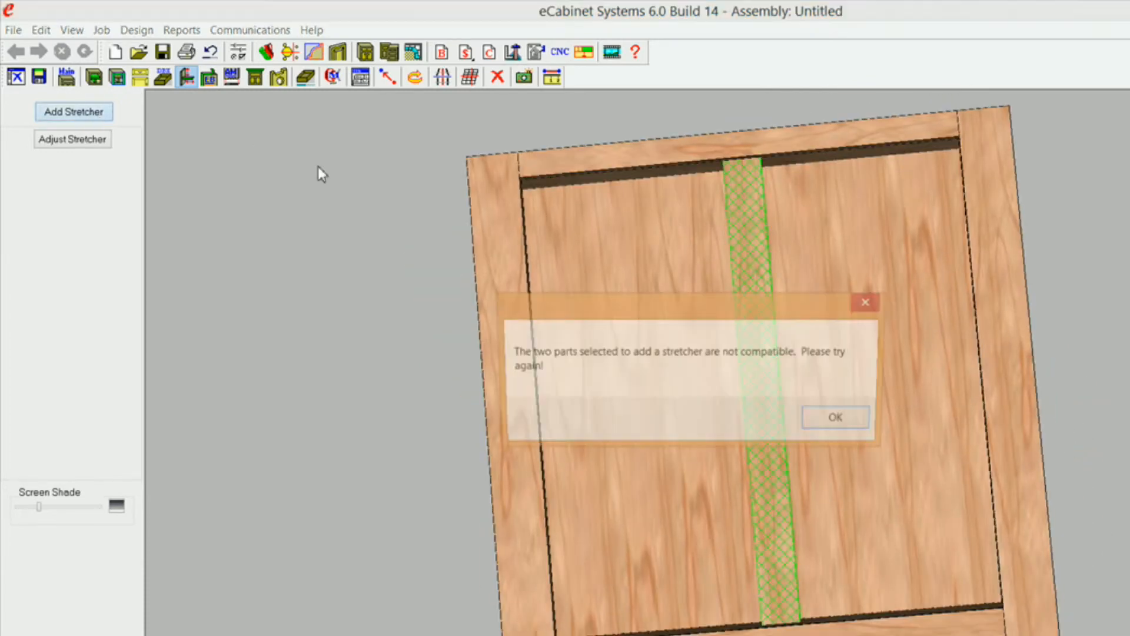
left_click(853, 424)
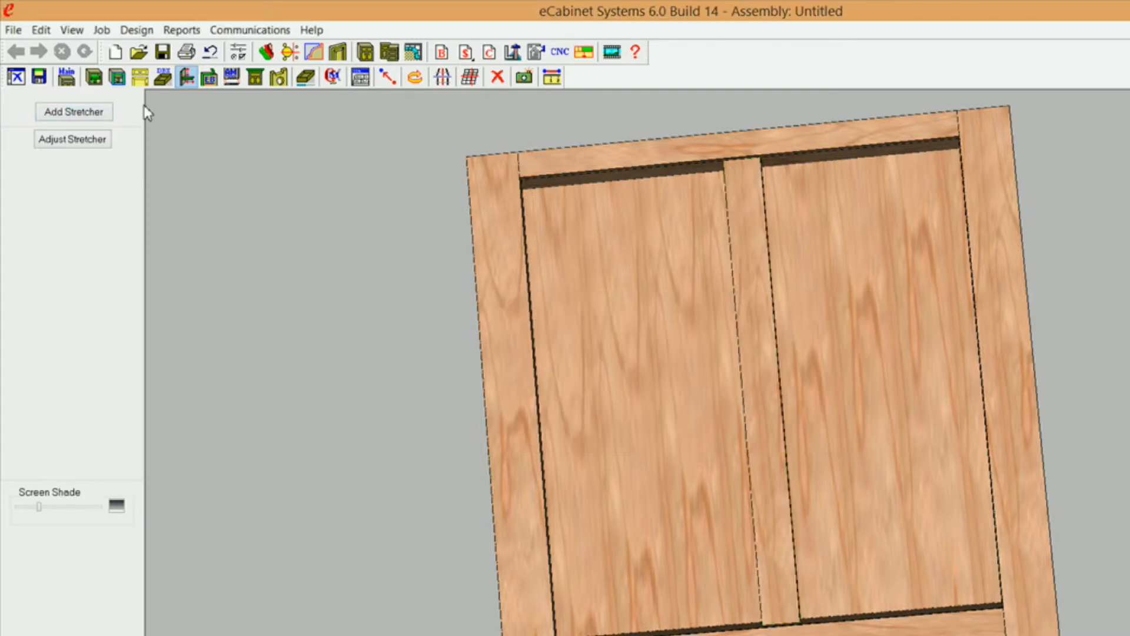
Step: Check which parts the 3" vertical stretcher's insets are associated with, and finish adjusting it without changes
left_click(759, 226)
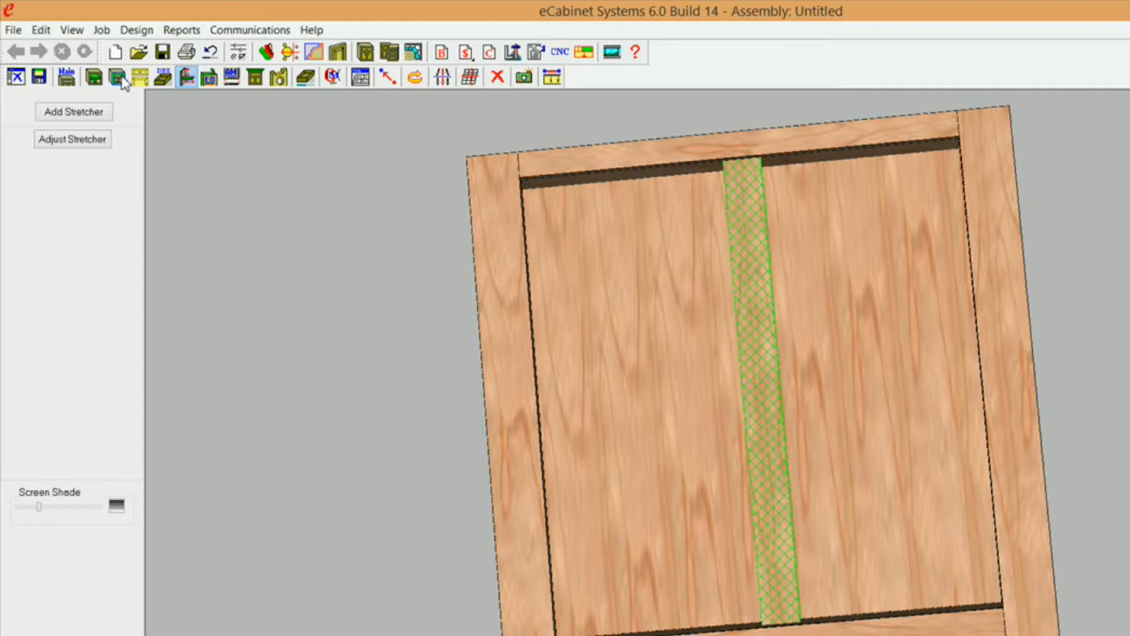
left_click(71, 142)
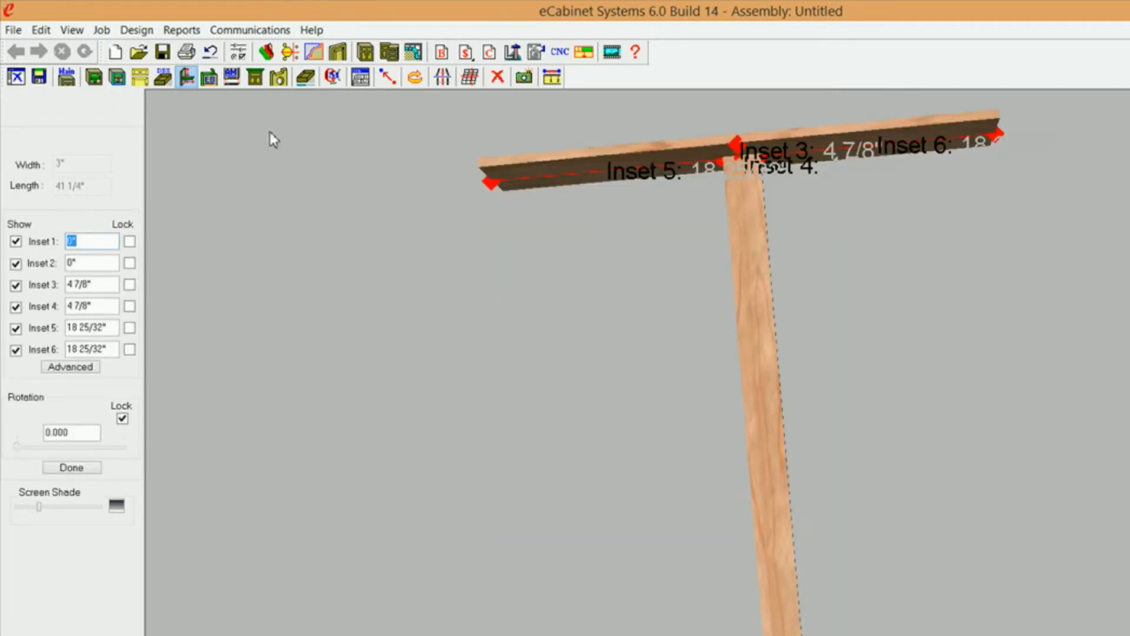
left_click(89, 367)
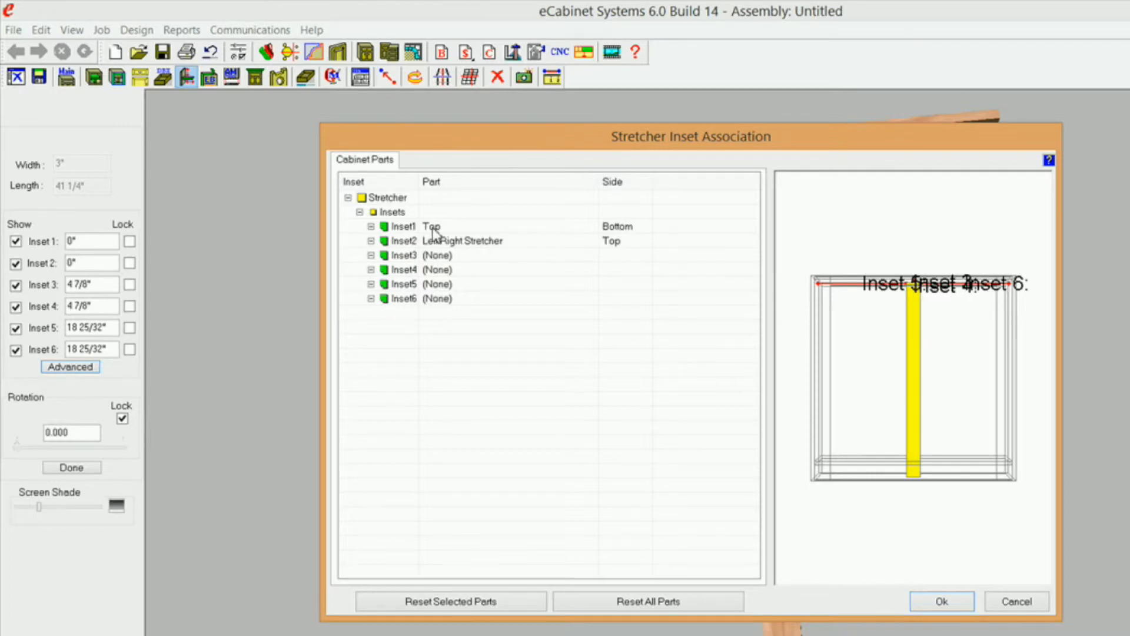
left_click(1013, 601)
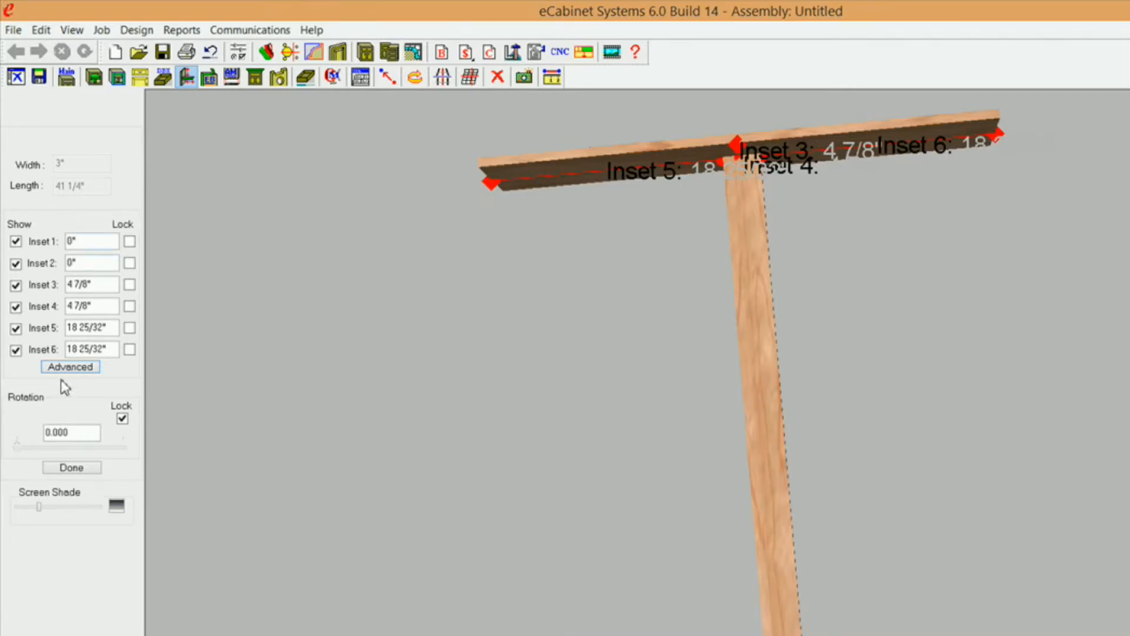
left_click(66, 468)
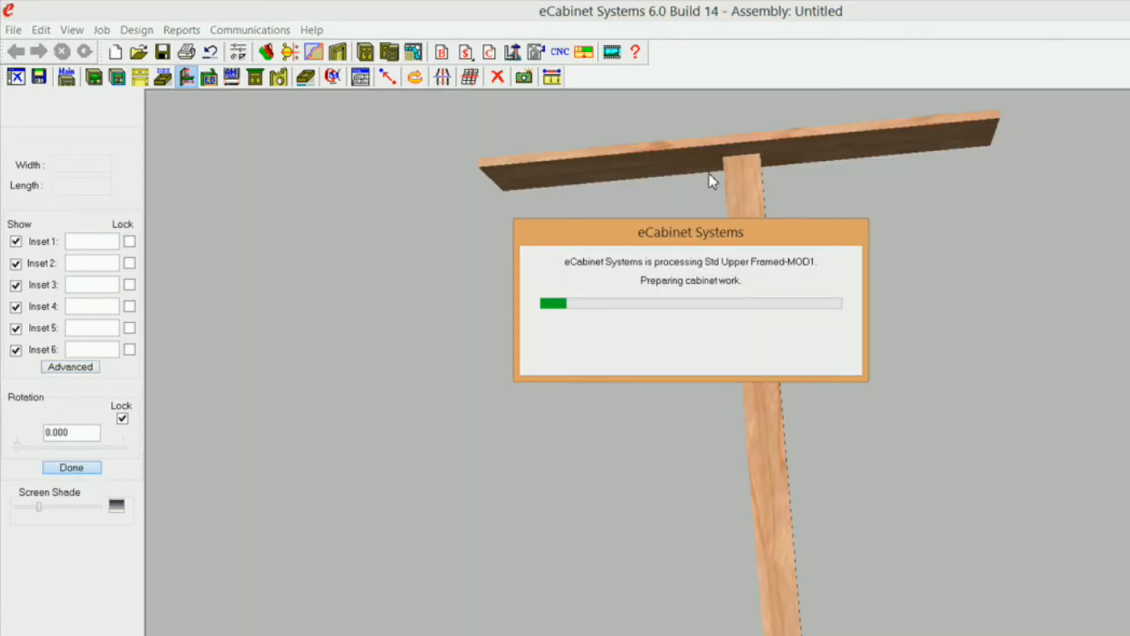
Step: Delete the vertical stretcher between the face frame's top and bottom rails
left_click(741, 206)
right_click(741, 207)
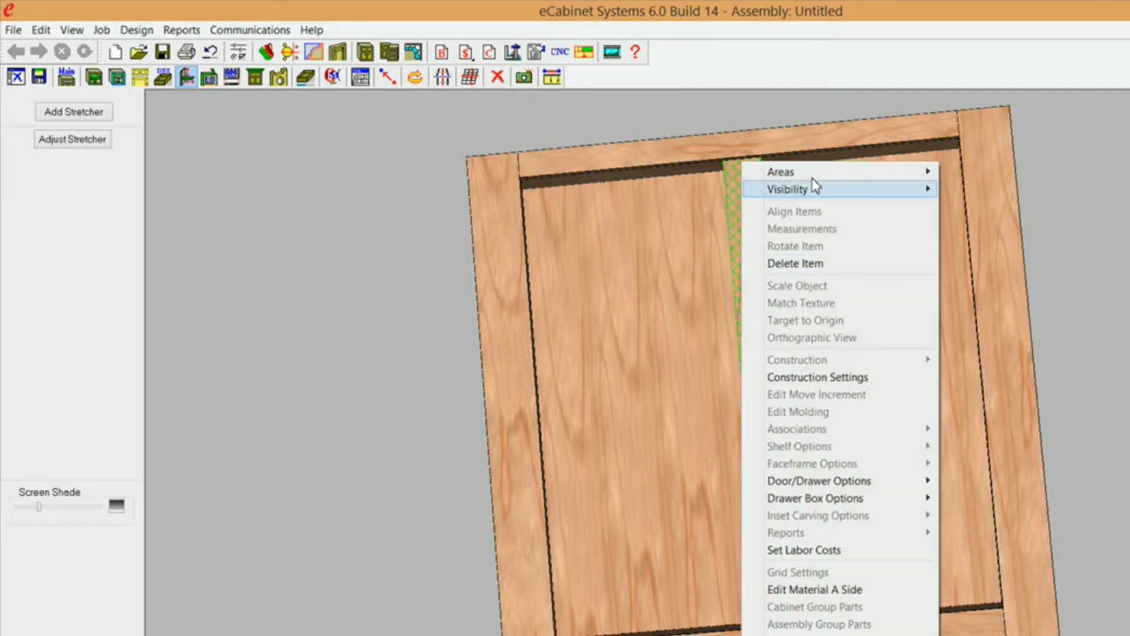
left_click(814, 269)
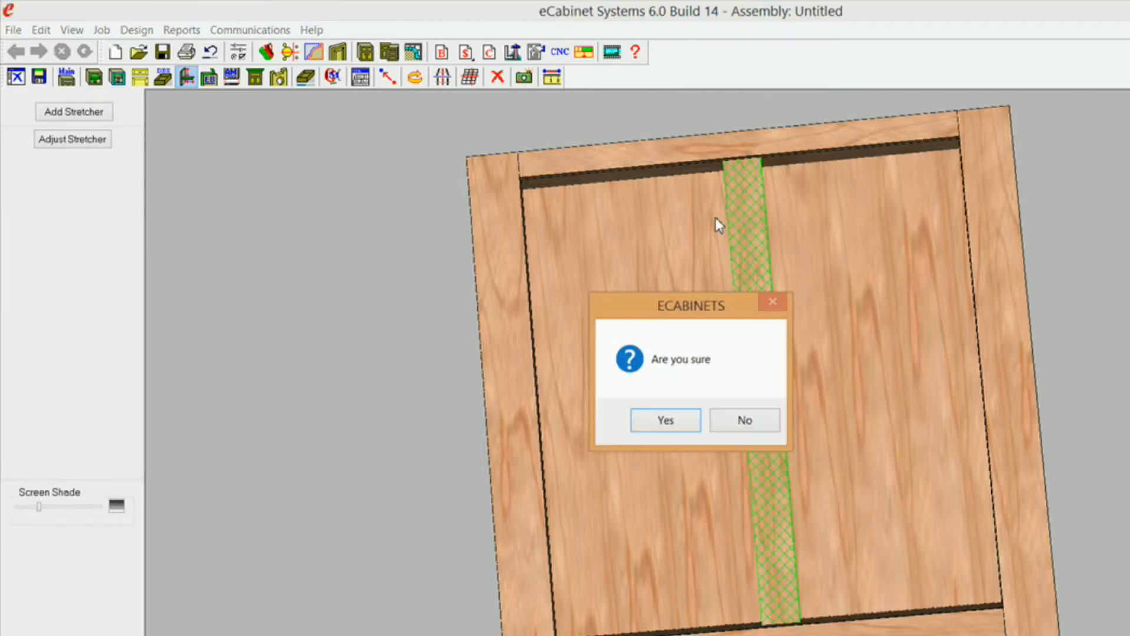
left_click(672, 423)
middle_click_drag(759, 277, 682, 452)
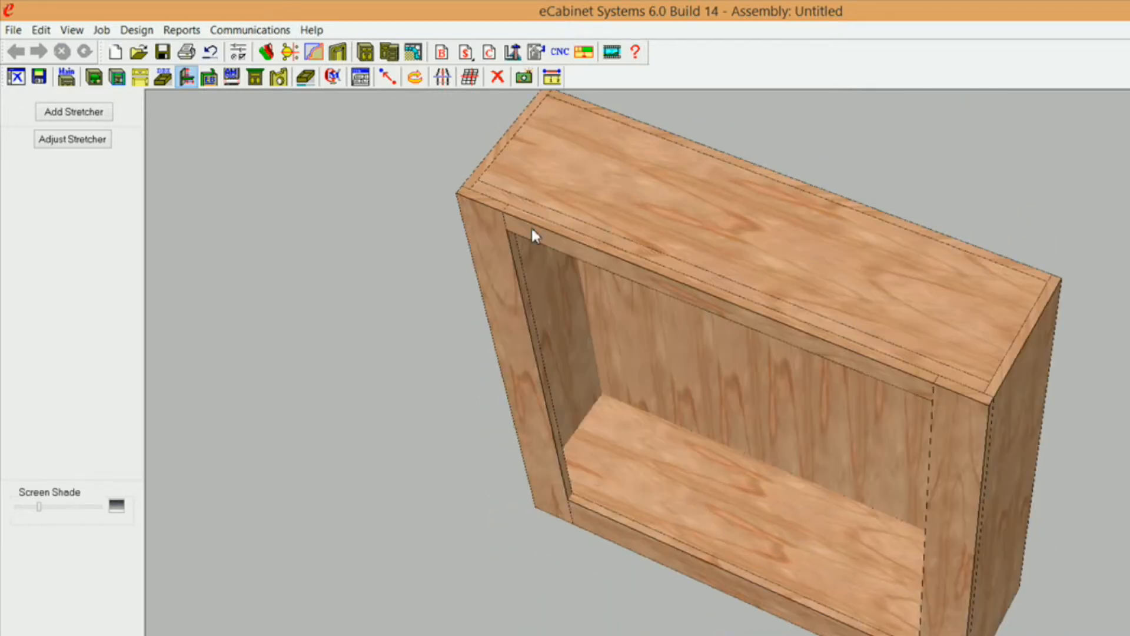
left_click(495, 193)
mouse_move(511, 206)
mouse_move(579, 151)
middle_click_drag(779, 626, 684, 241)
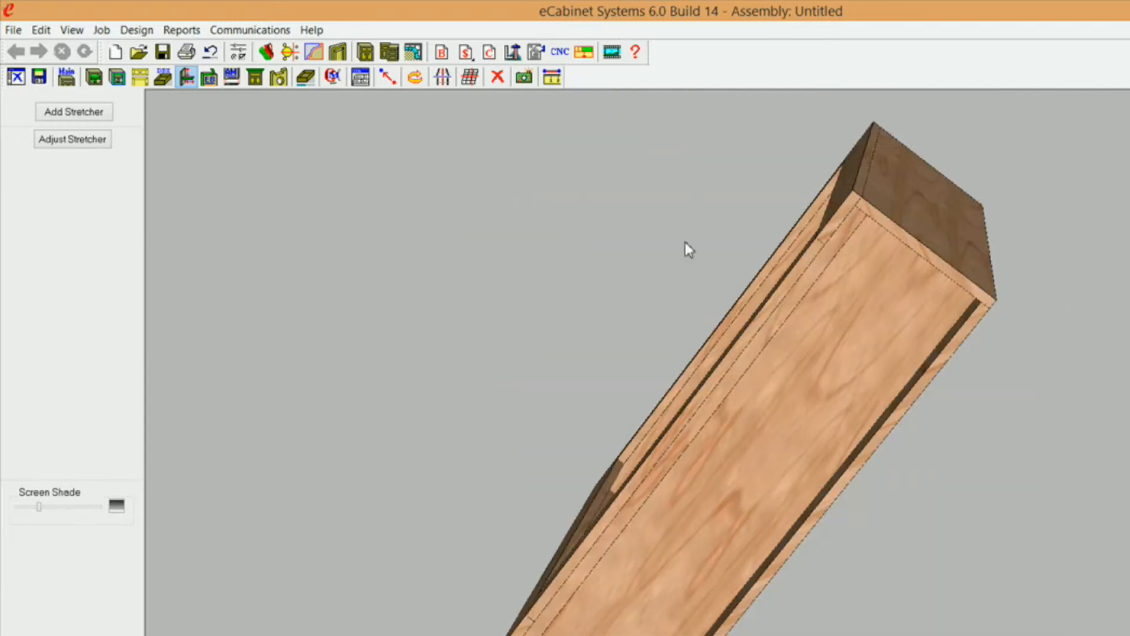
Step: Add a 3" wide up-down stretcher with Left-Right Orientation in 3/4 Solid Stock between the two left-right stretchers
left_click(686, 438)
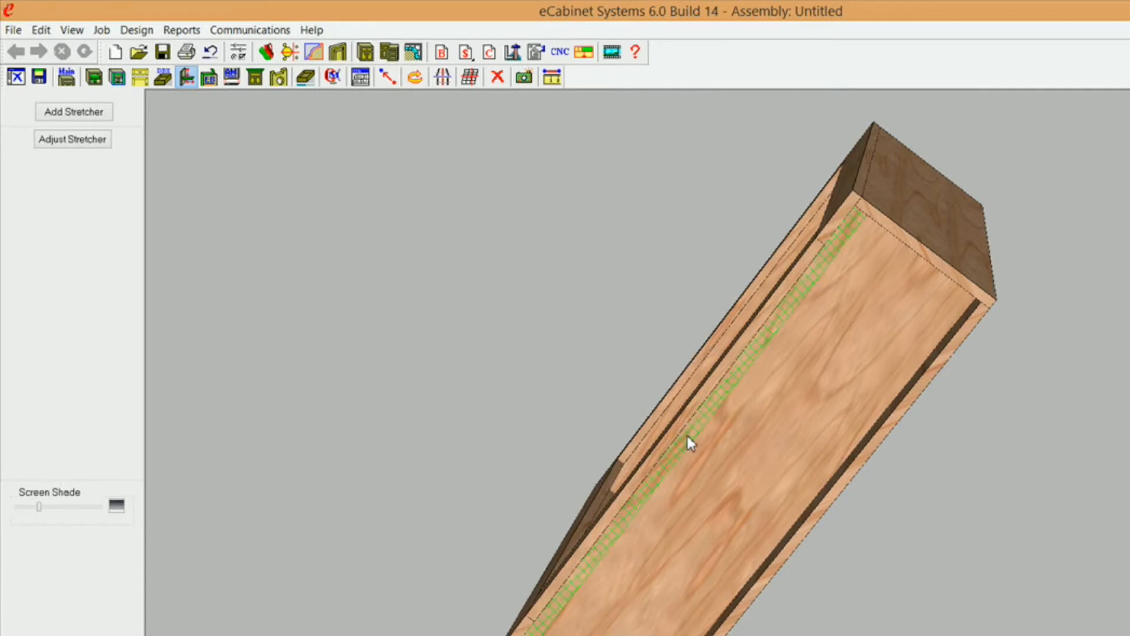
left_click(74, 115)
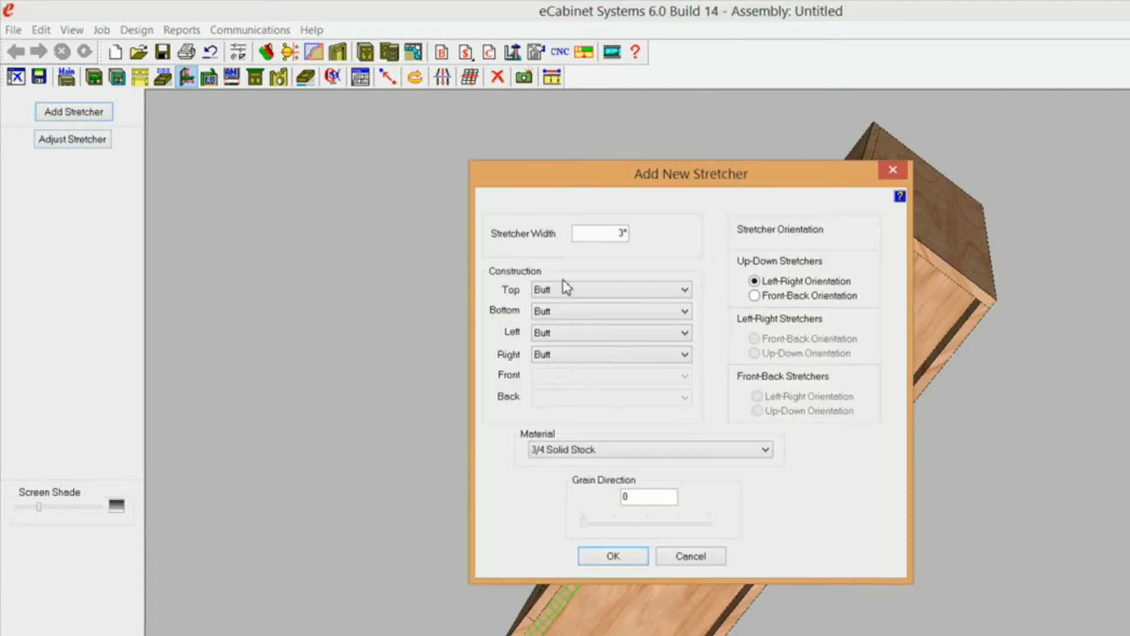
left_click(640, 558)
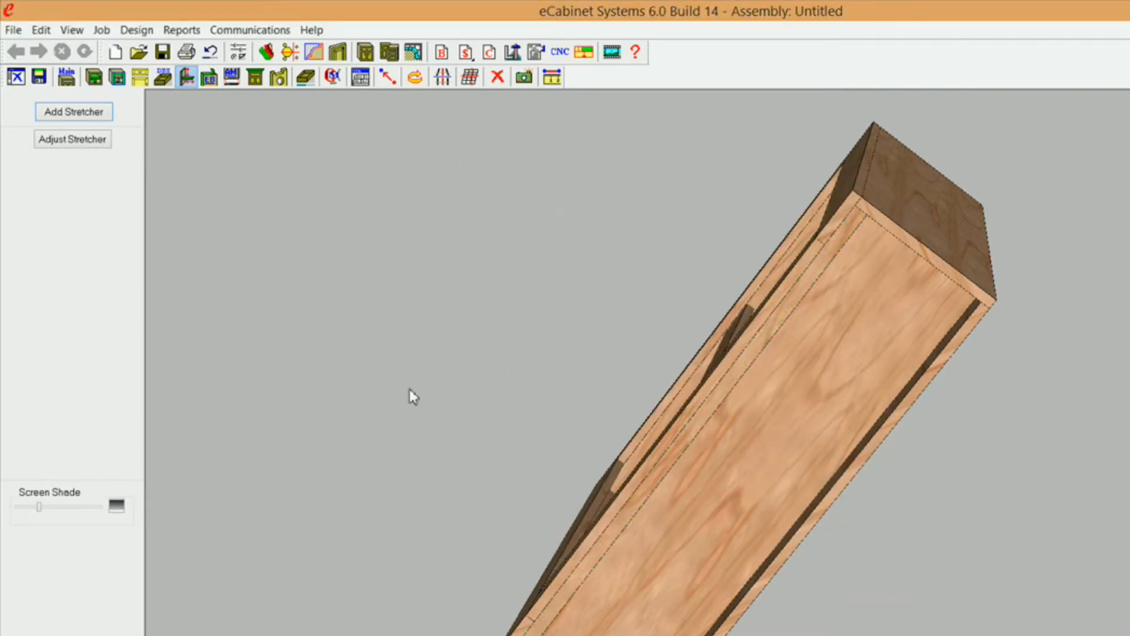
Step: Associate the new vertical stretcher's Inset 1 with the Top side and Inset 2 with the Bottom side of the left-right stretchers
left_click(758, 233)
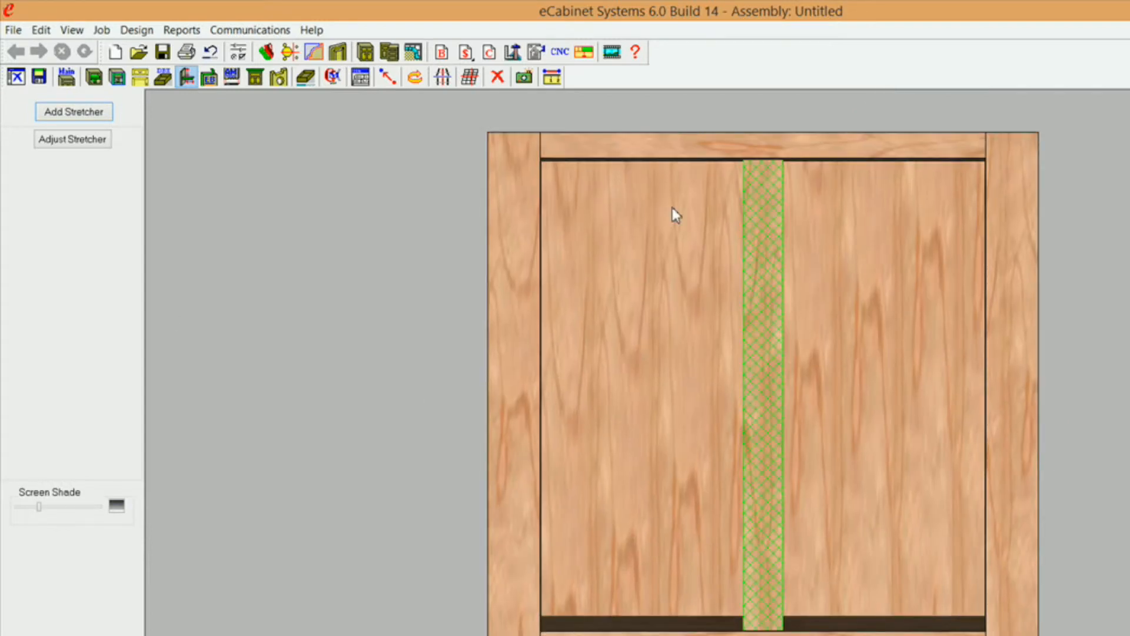
left_click(89, 142)
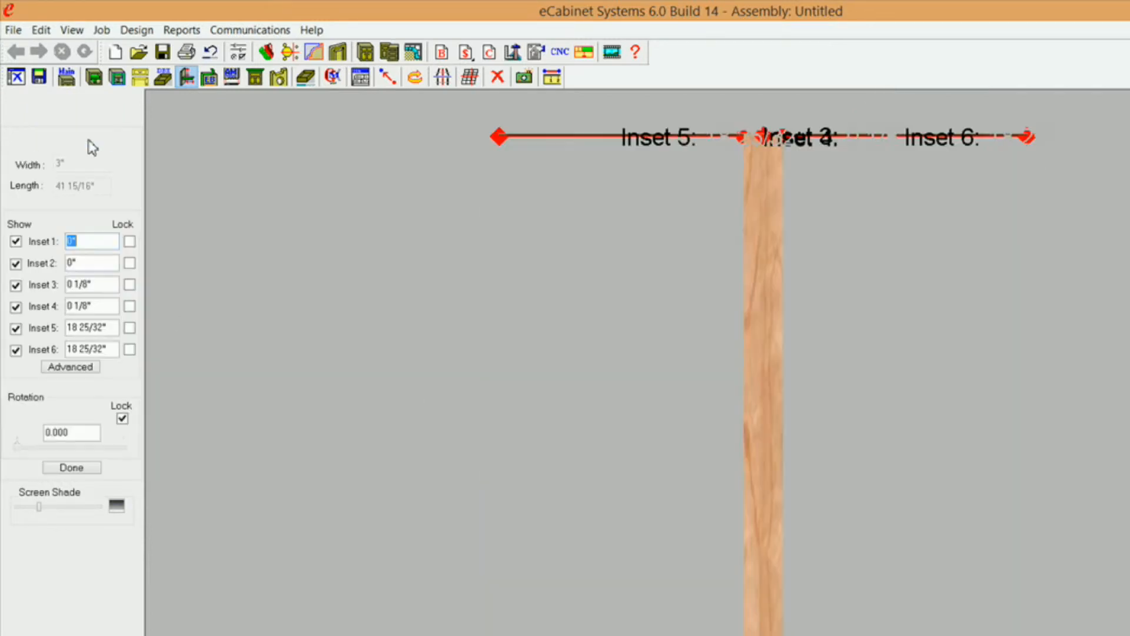
left_click(82, 368)
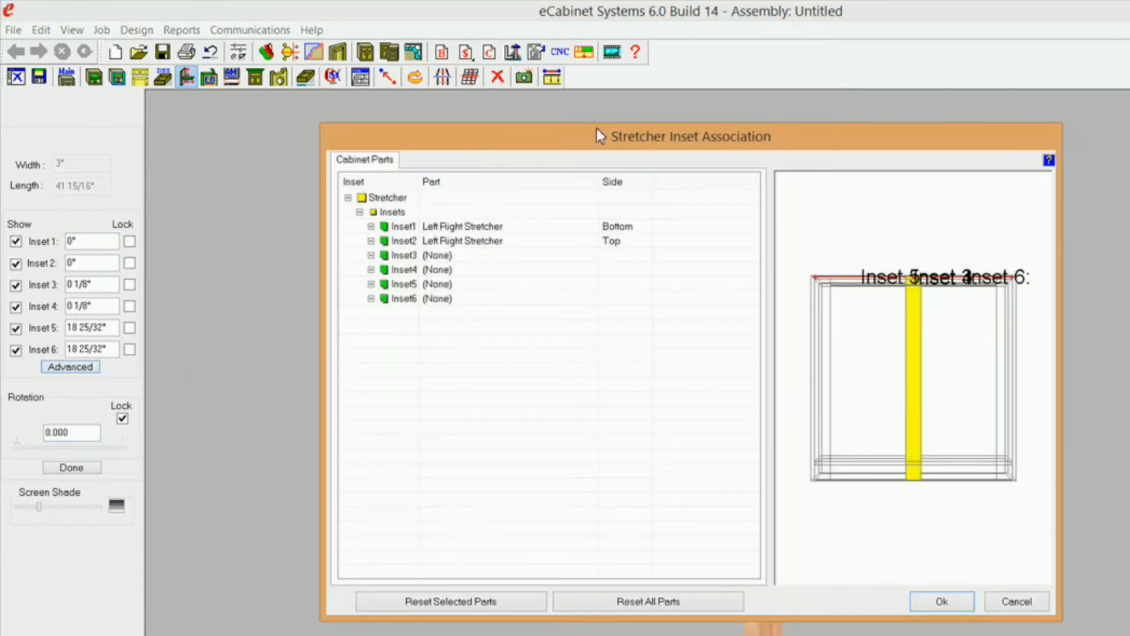
left_click_drag(576, 144, 590, 168)
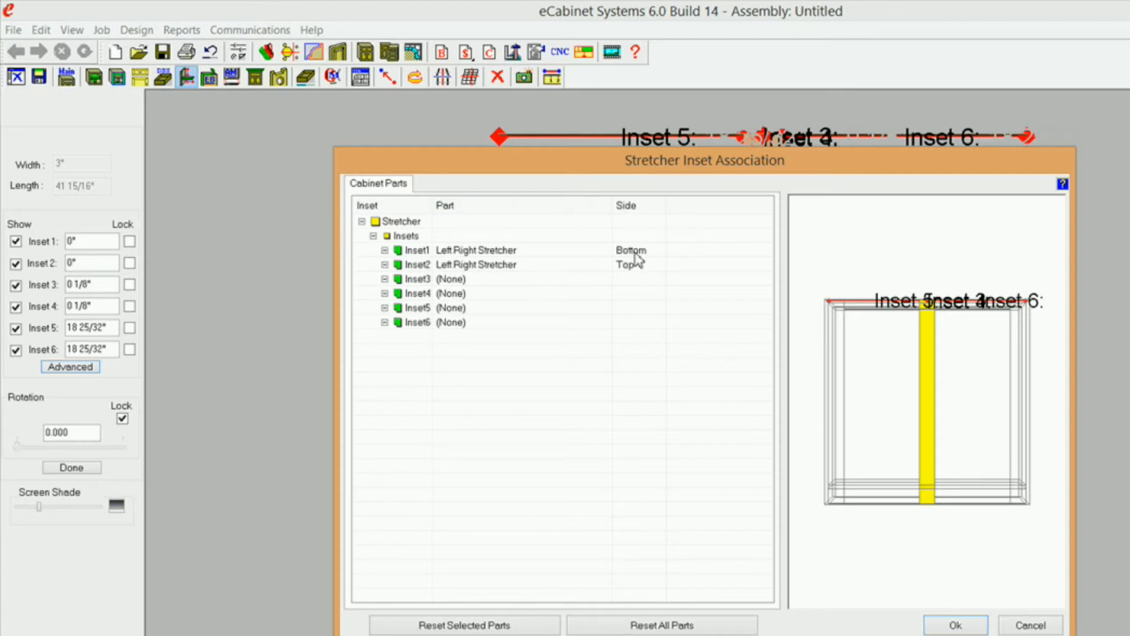
left_click(635, 253)
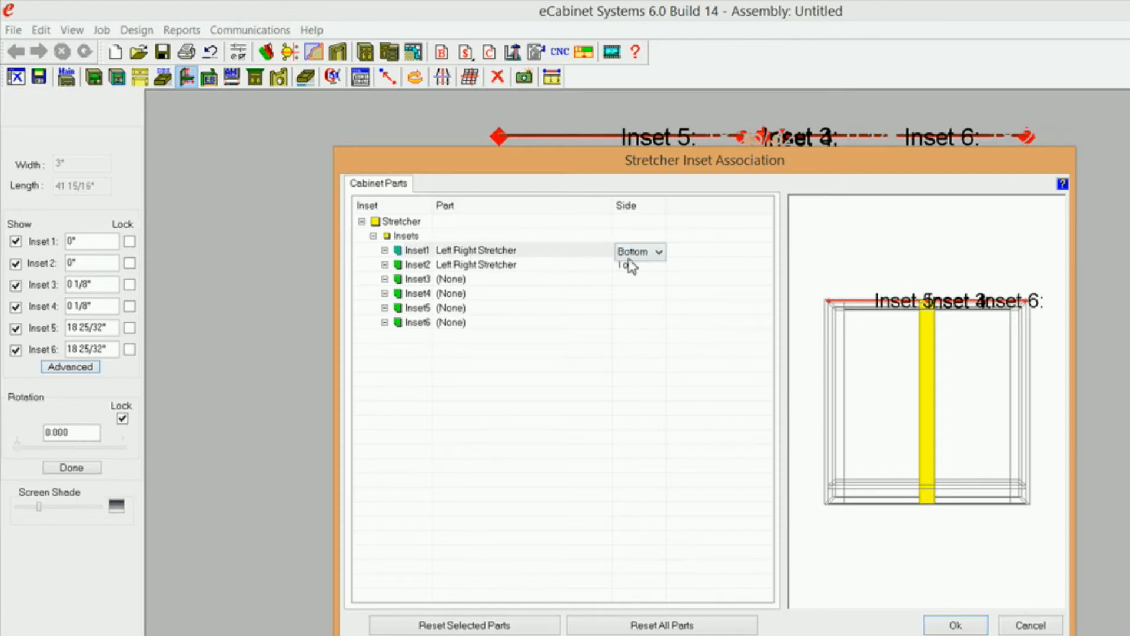
left_click(660, 252)
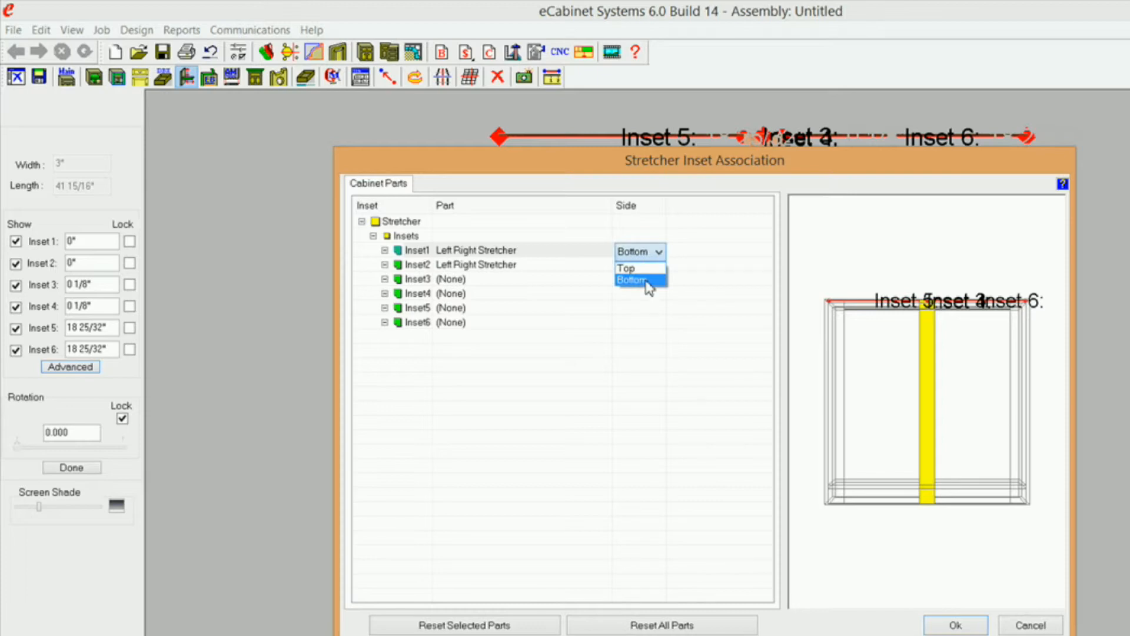
left_click(648, 271)
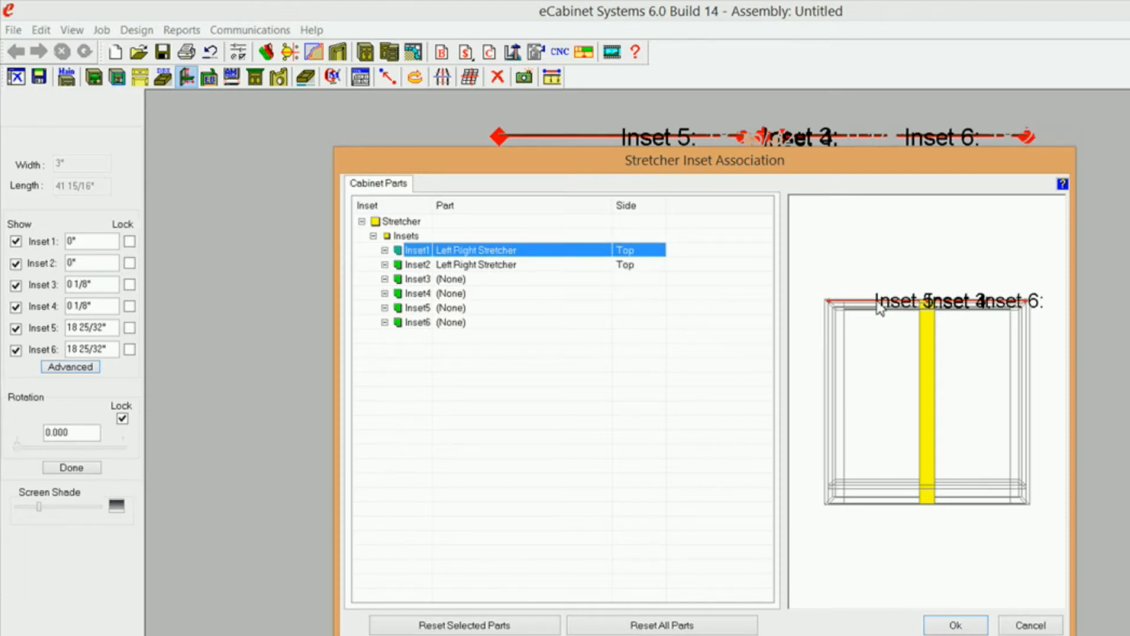
left_click(630, 266)
left_click(657, 268)
left_click(632, 294)
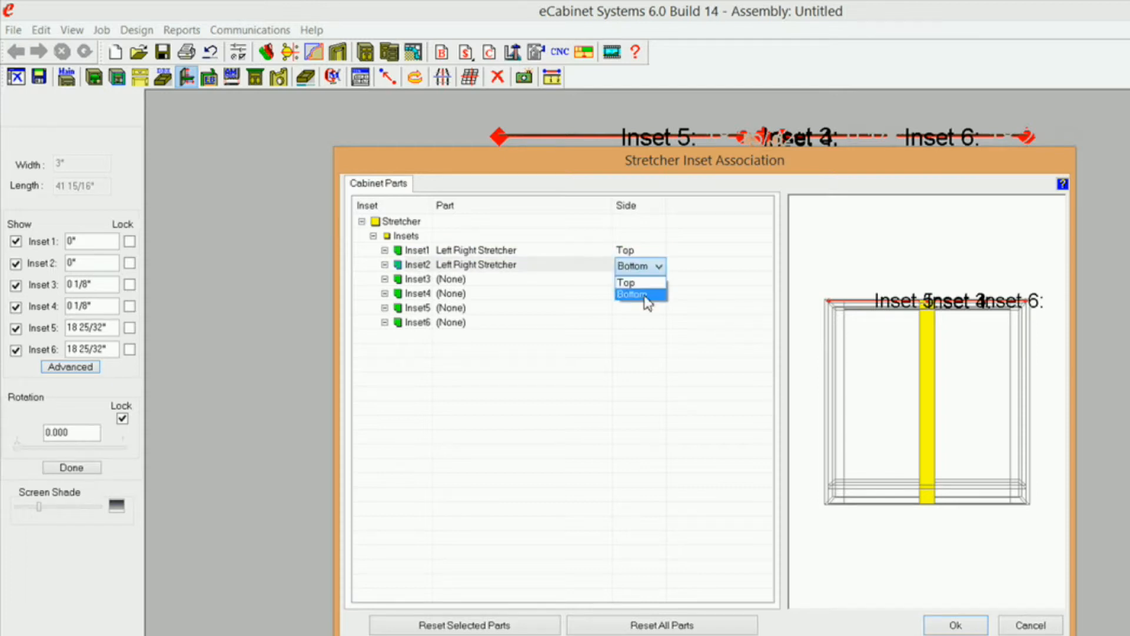
Step: Associate Inset 4 of the vertical stretcher with the front of the Left Stile
left_click(458, 294)
left_click(605, 295)
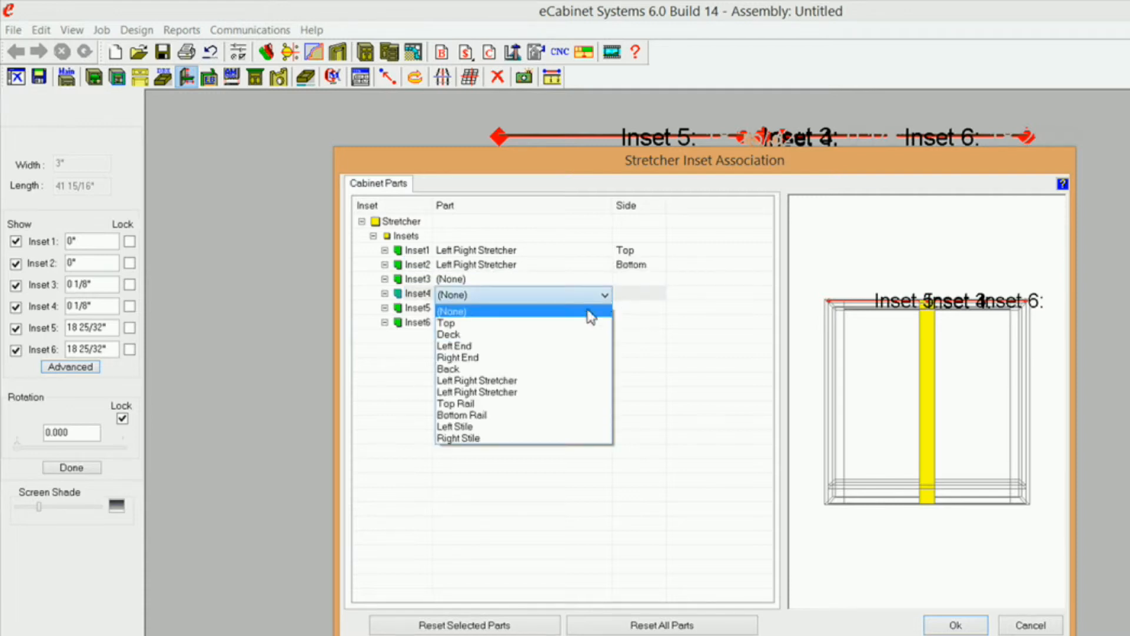
left_click(515, 426)
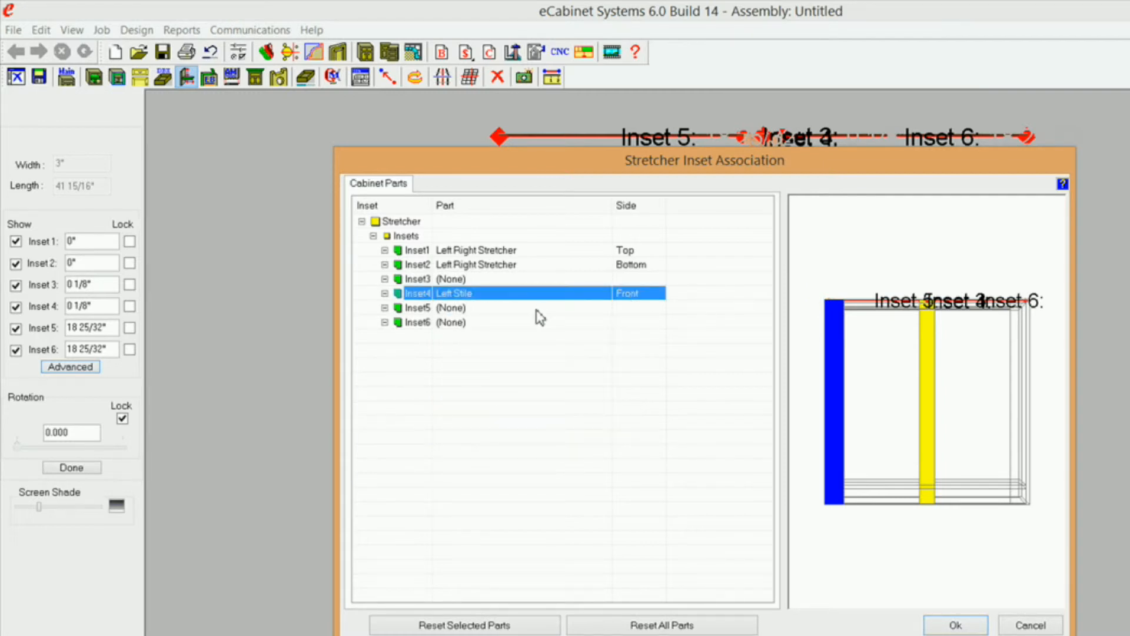
Step: Associate Inset 5 with the Left side and Inset 6 with the Right side of the Left Stile, and accept the associations
left_click(536, 310)
left_click(605, 311)
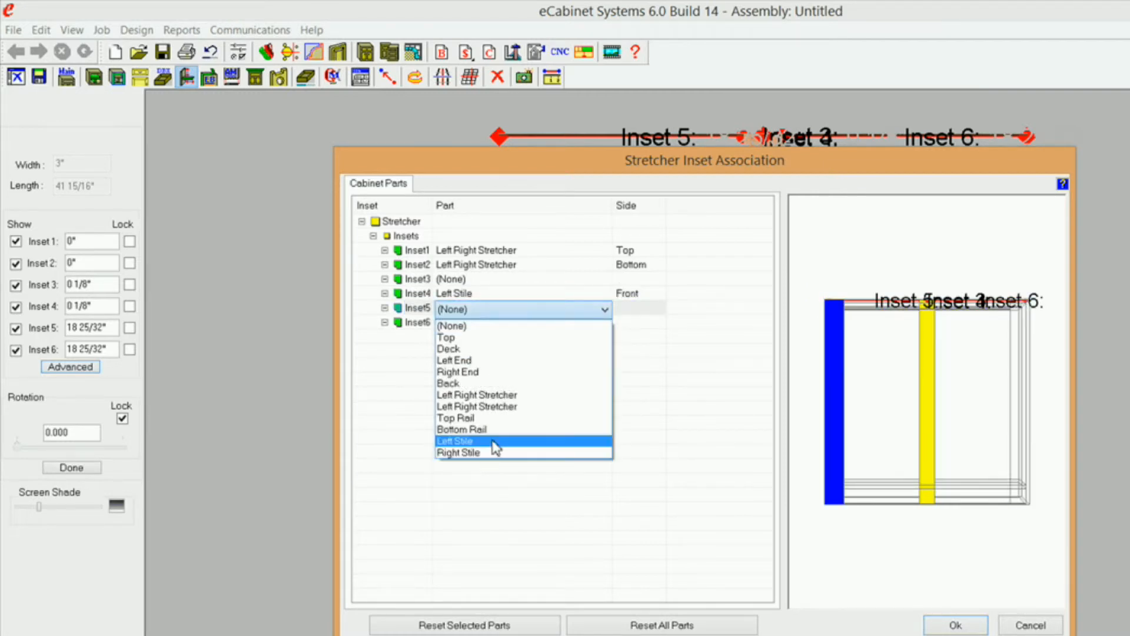
left_click(495, 445)
left_click(645, 315)
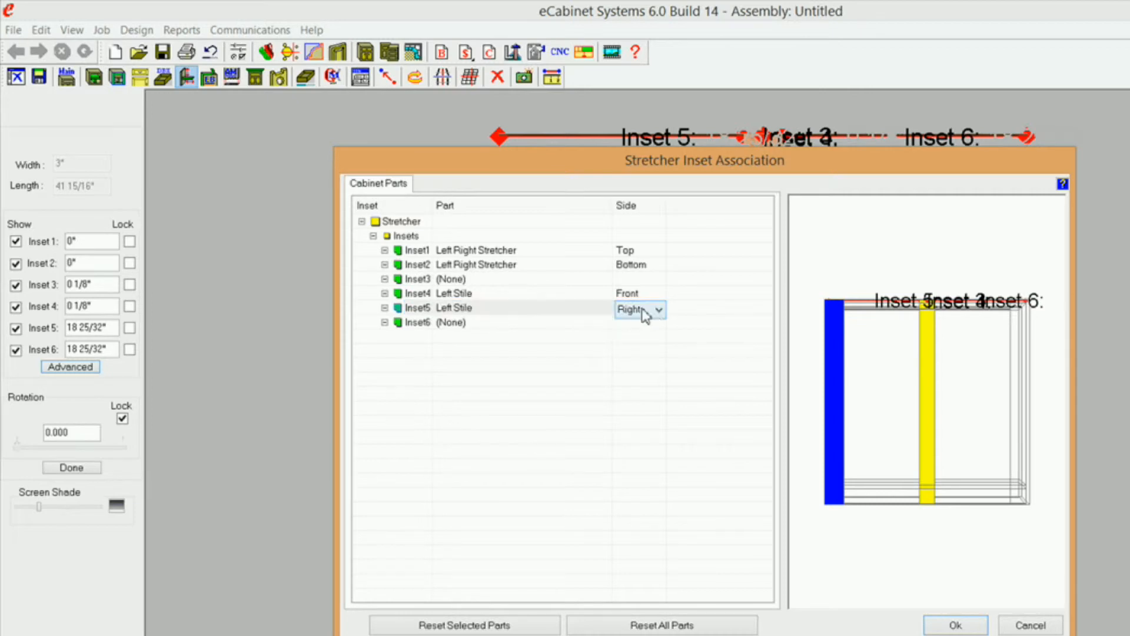
left_click(659, 312)
left_click(625, 325)
left_click(550, 325)
left_click(604, 324)
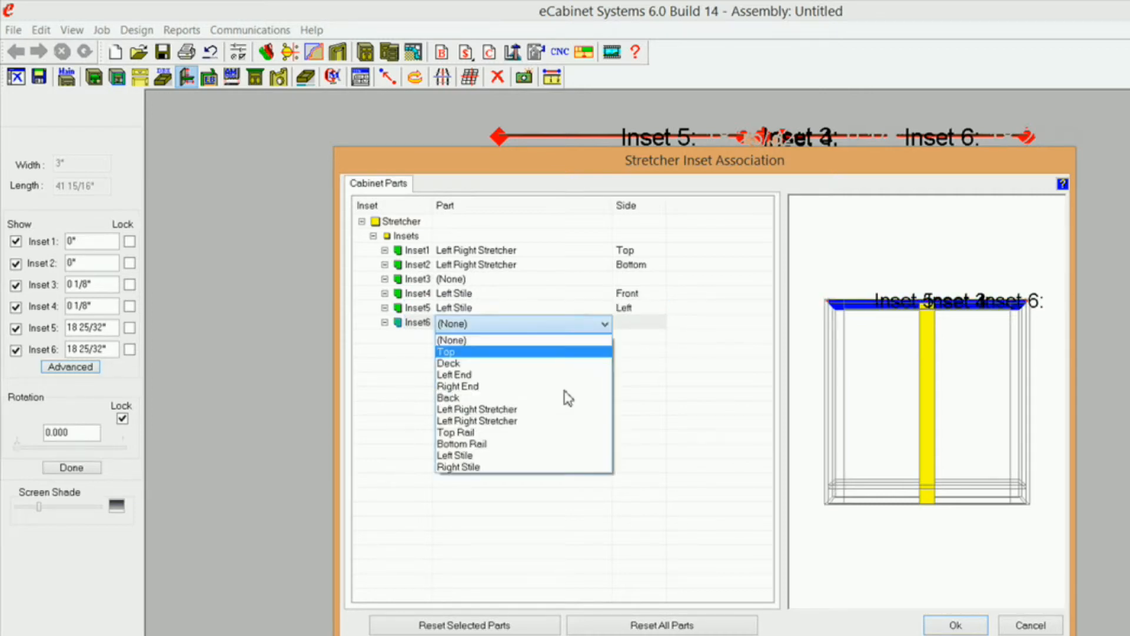
left_click(517, 455)
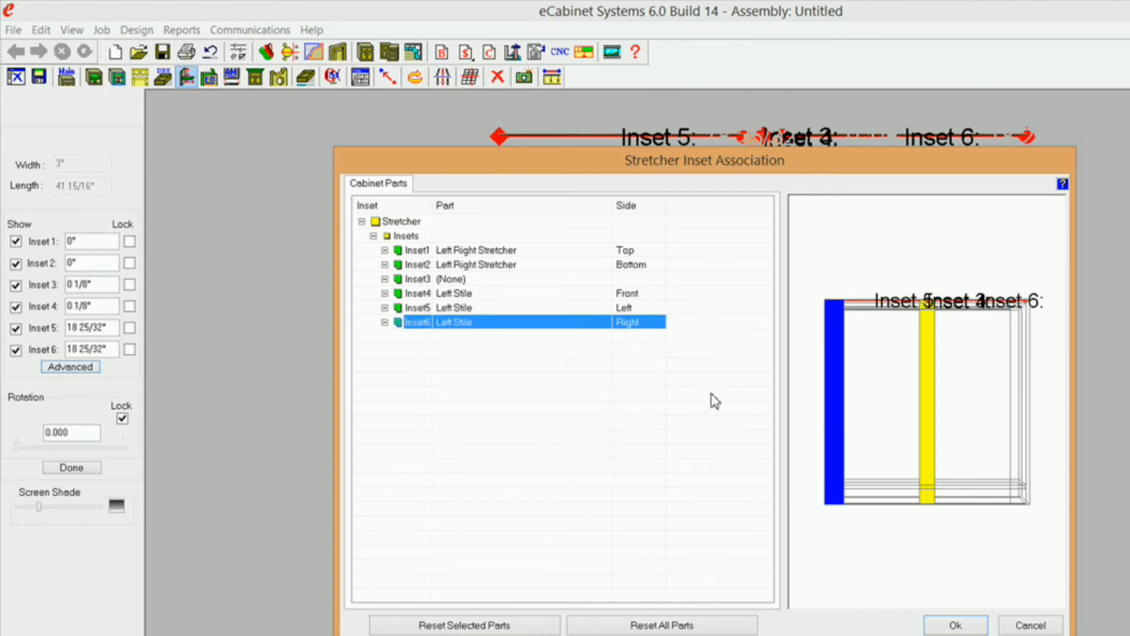
left_click(953, 624)
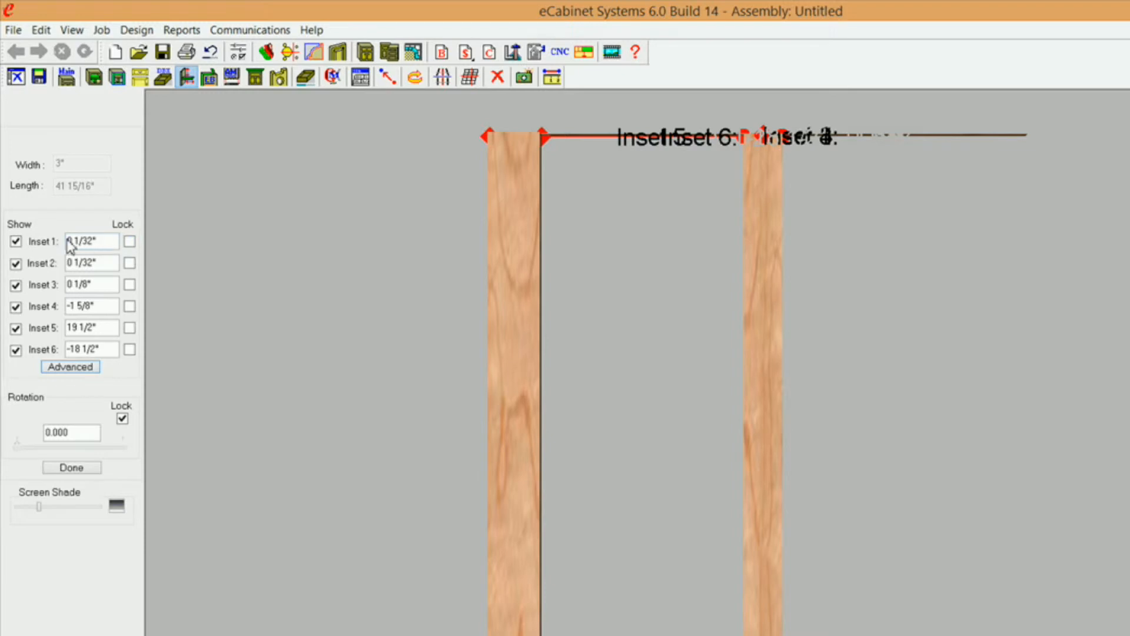
Step: Set Inset 1 and Inset 2 of the vertical stretcher to 0" and lock both
left_click_drag(102, 241, 42, 231)
type("0")
left_click(129, 242)
left_click_drag(113, 264, 32, 263)
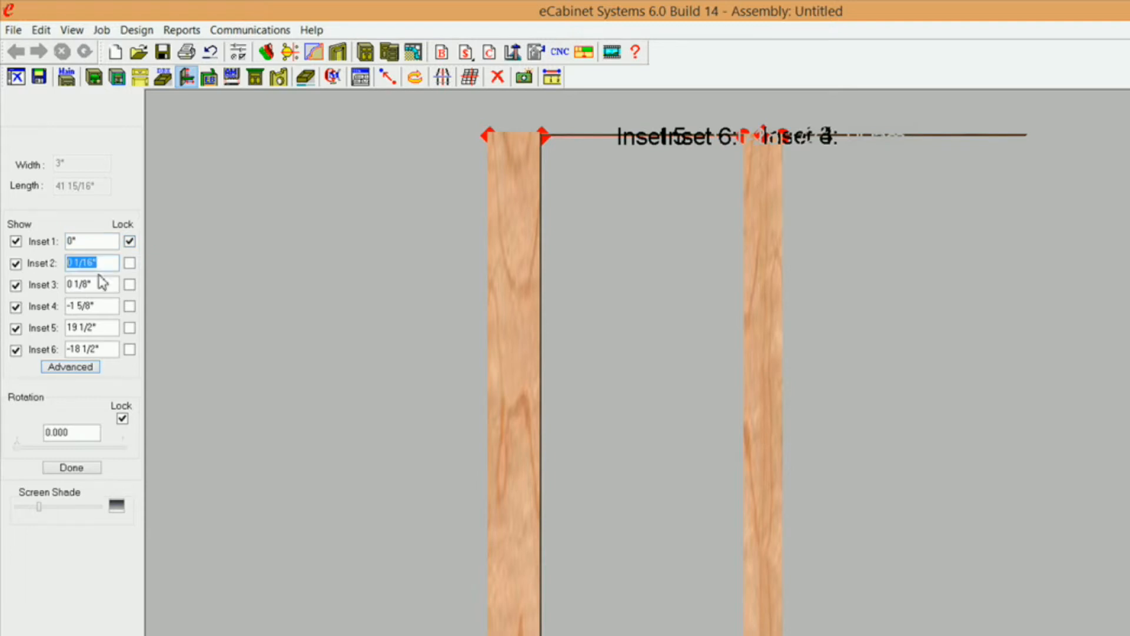
type("0")
left_click(130, 263)
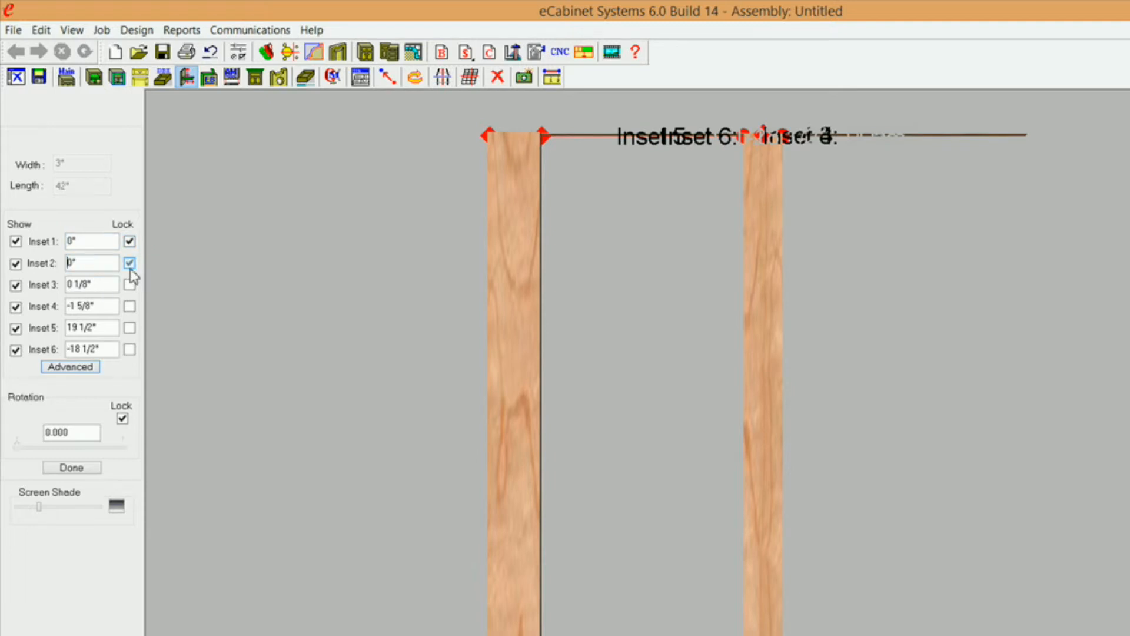
Step: Set Inset 4 of the vertical stretcher to 0" and lock it
left_click(106, 306)
double_click(79, 307)
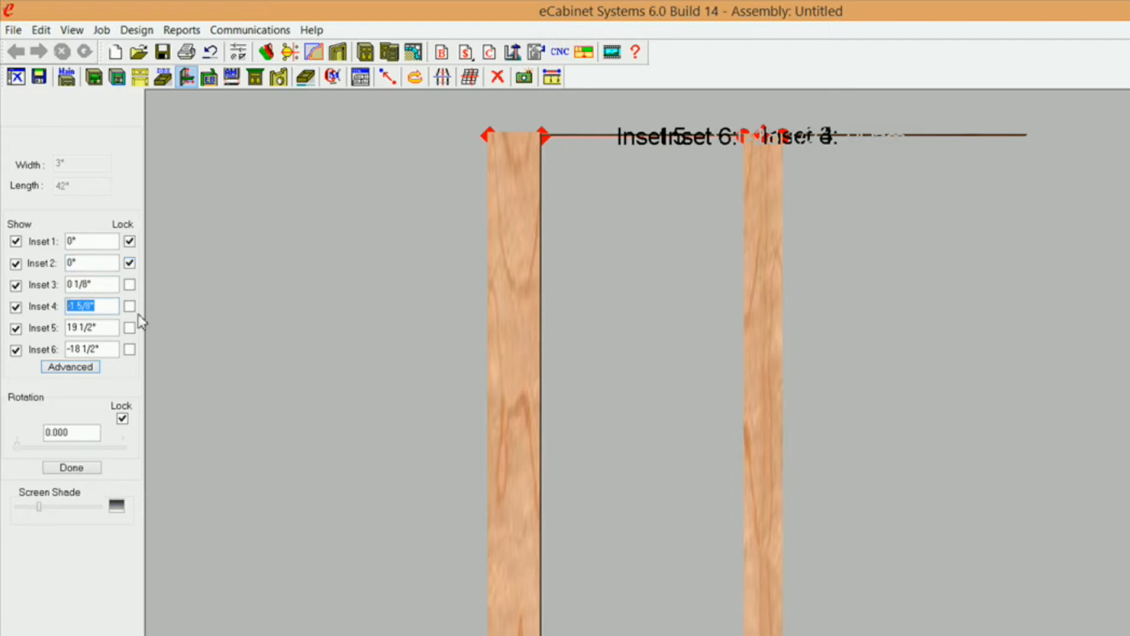
type("0")
left_click(130, 306)
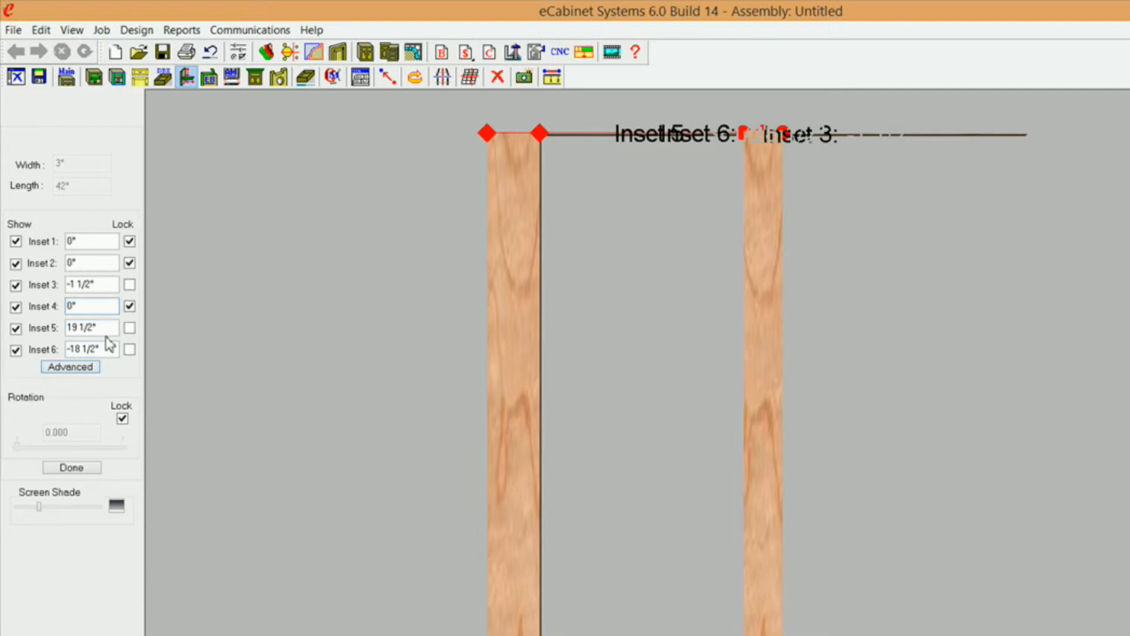
Step: Set Inset 5 to 0", lock Insets 5 and 6, and finish adjusting the vertical stretcher
key("Tab")
type("0")
left_click(129, 327)
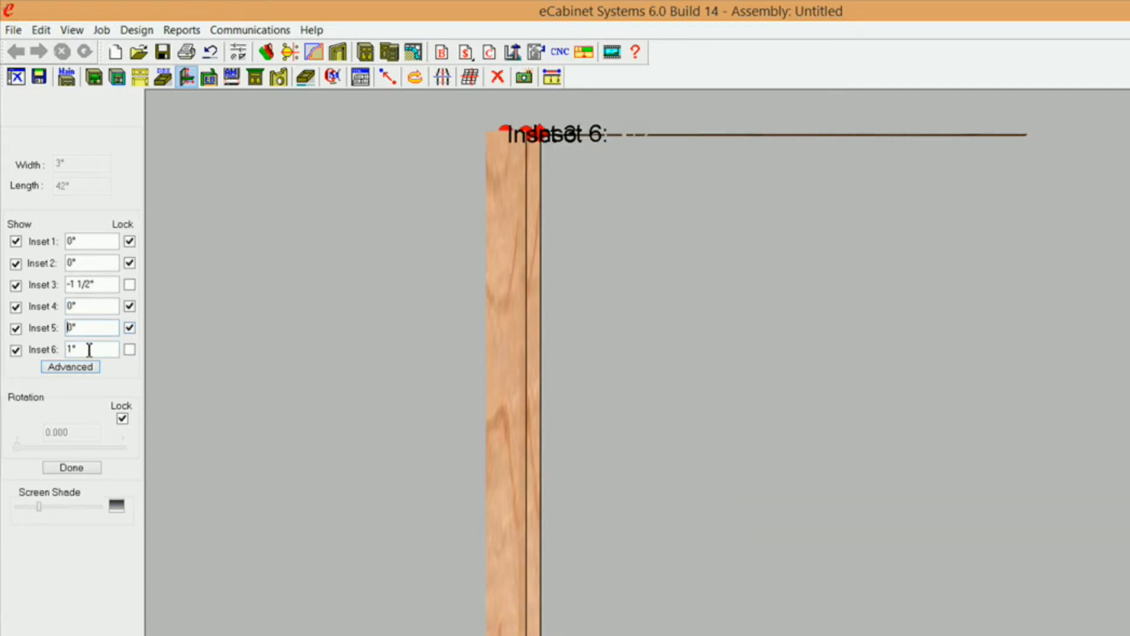
left_click(129, 350)
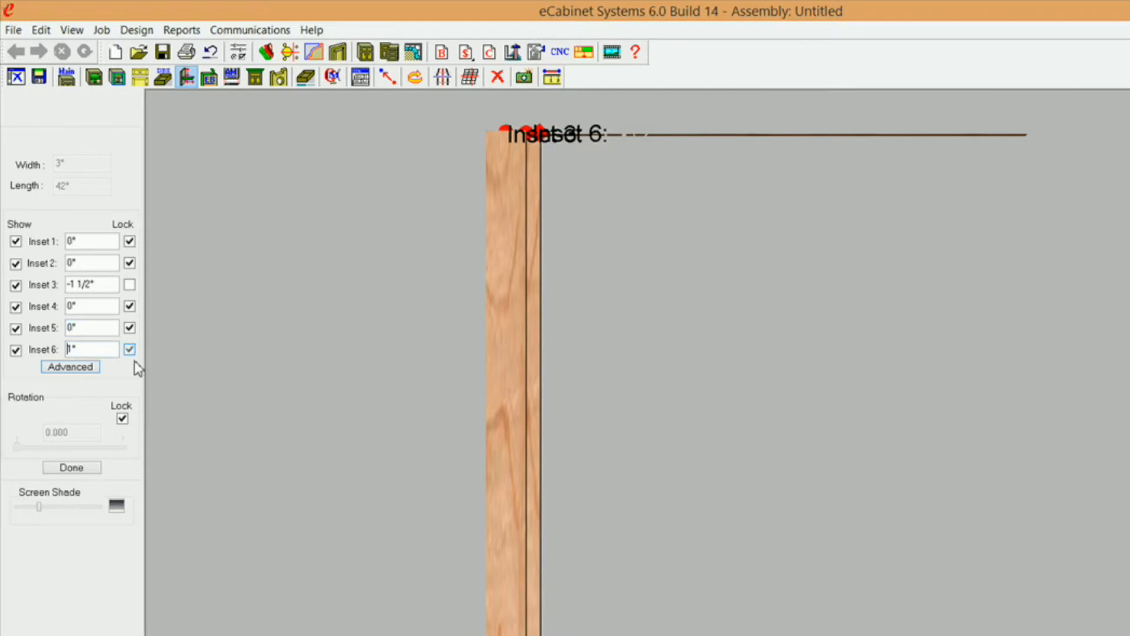
left_click(81, 469)
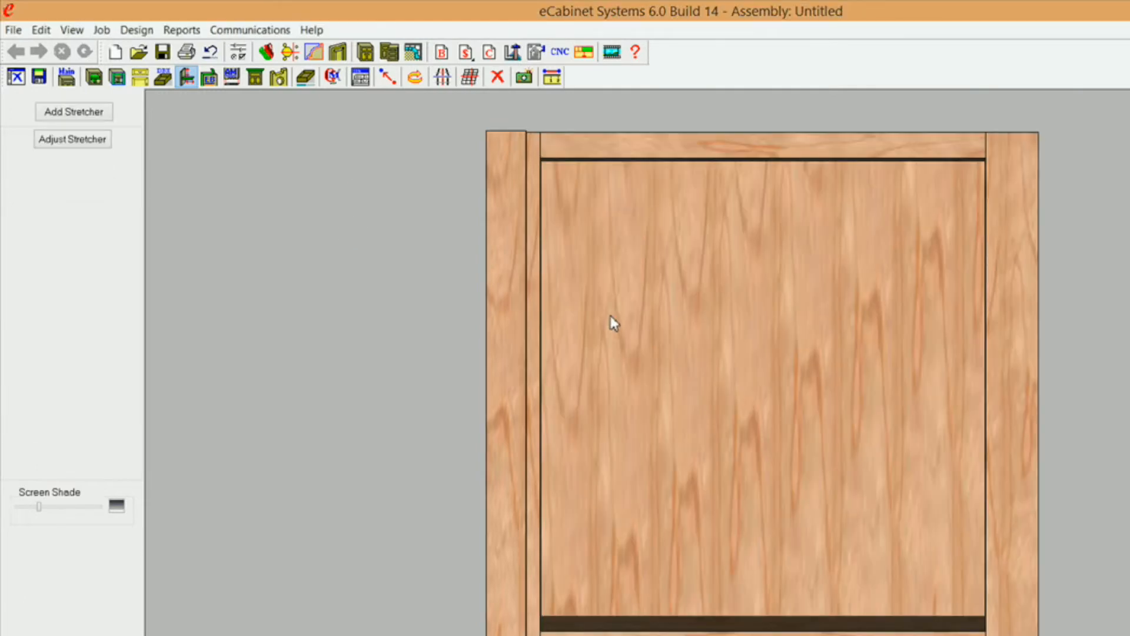
Step: Hide the cabinet's top panel to expose the left-right stretcher behind the face frame's top rail
middle_click_drag(785, 288, 701, 314)
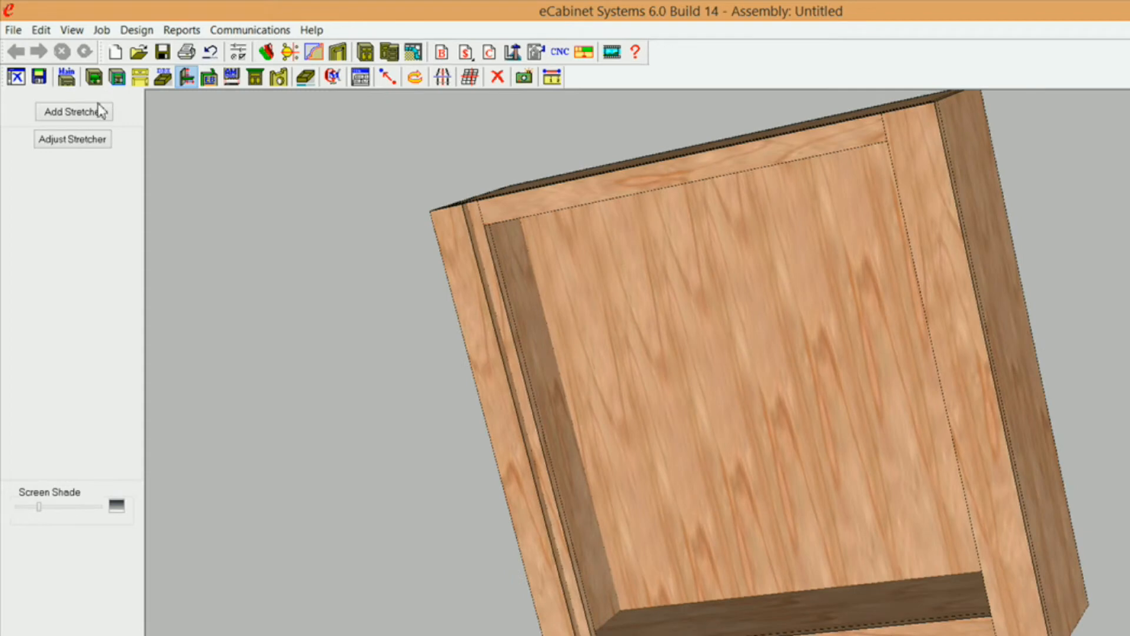
middle_click_drag(565, 306, 620, 381)
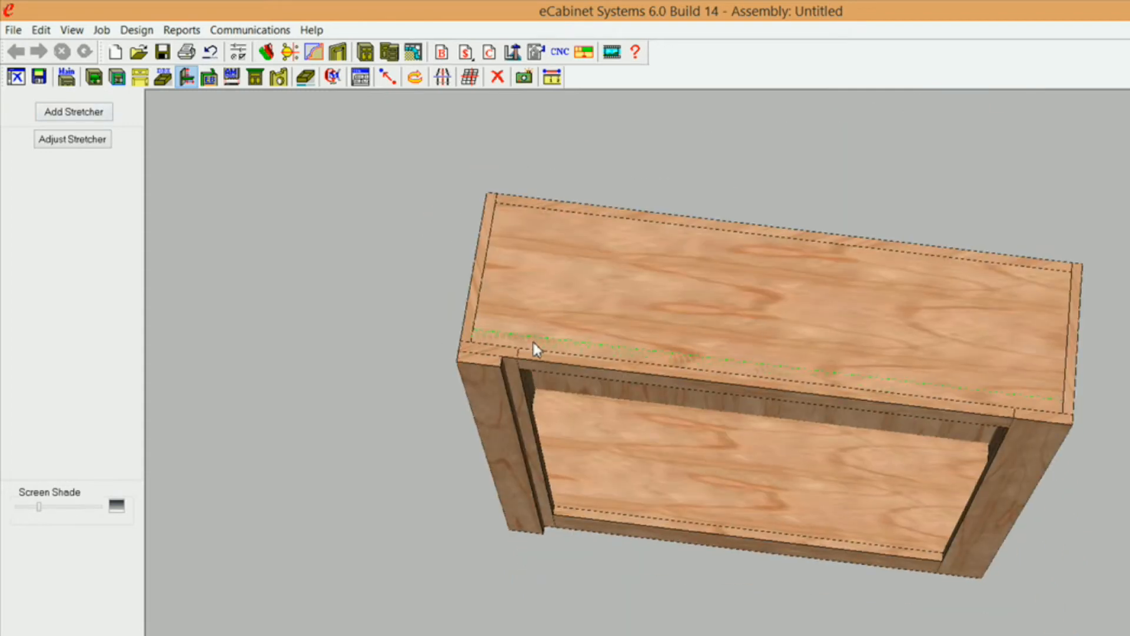
middle_click_drag(757, 600, 604, 480)
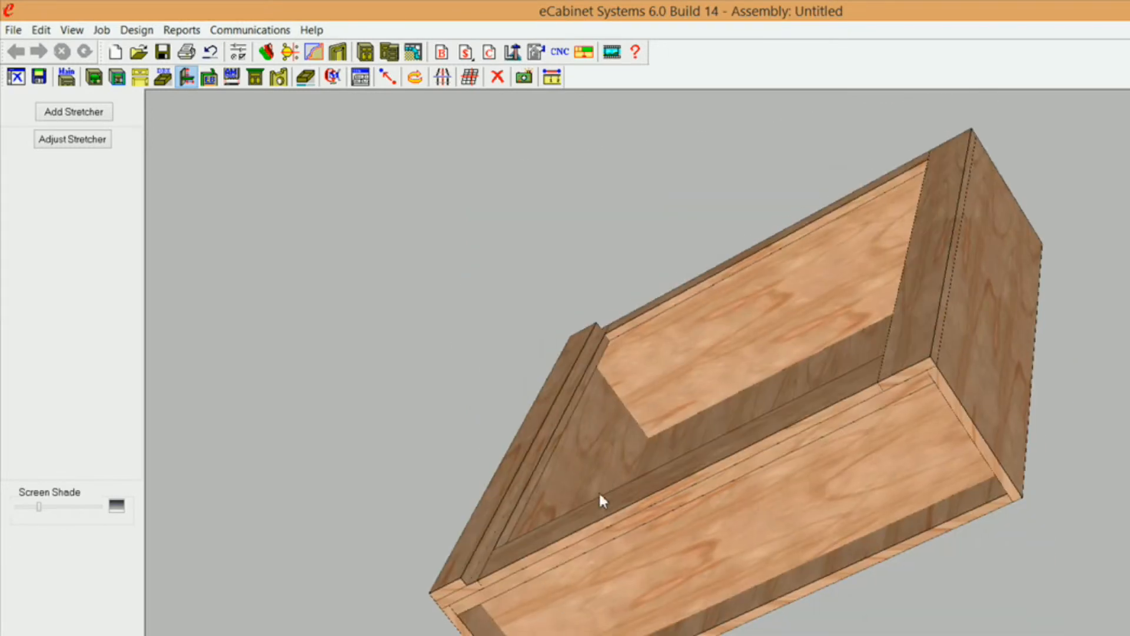
middle_click_drag(719, 307, 681, 371)
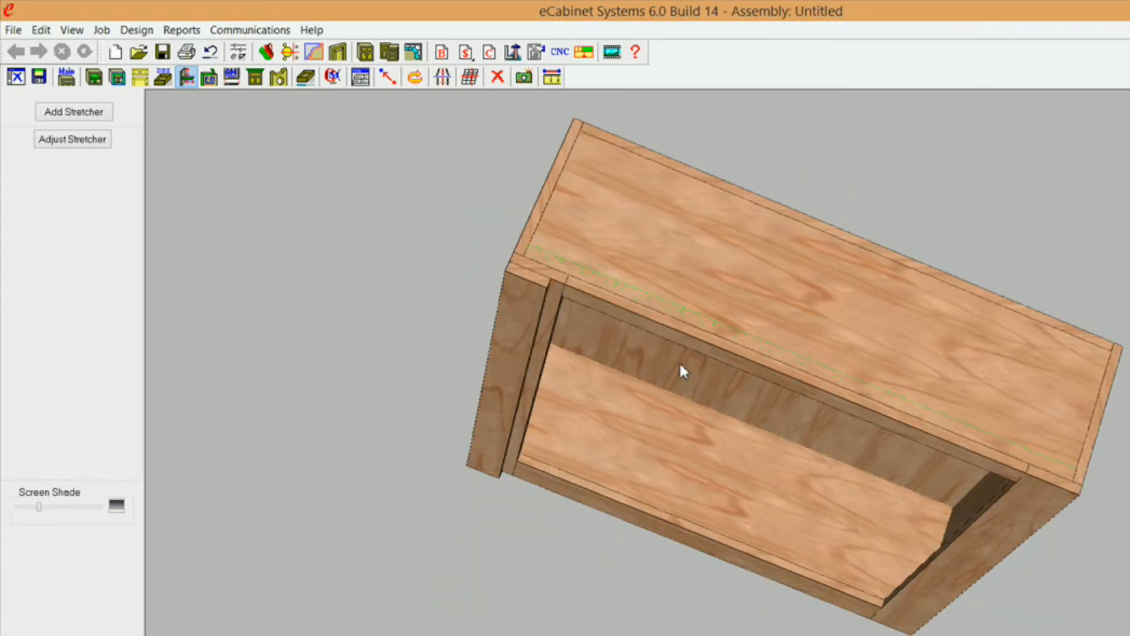
left_click(681, 271)
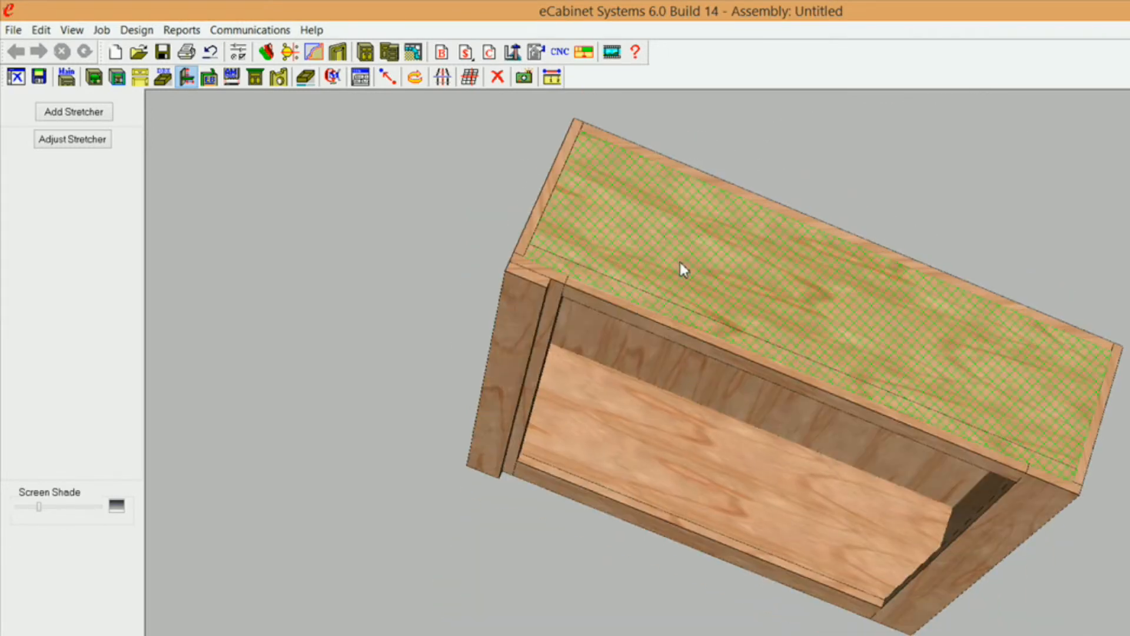
right_click(698, 250)
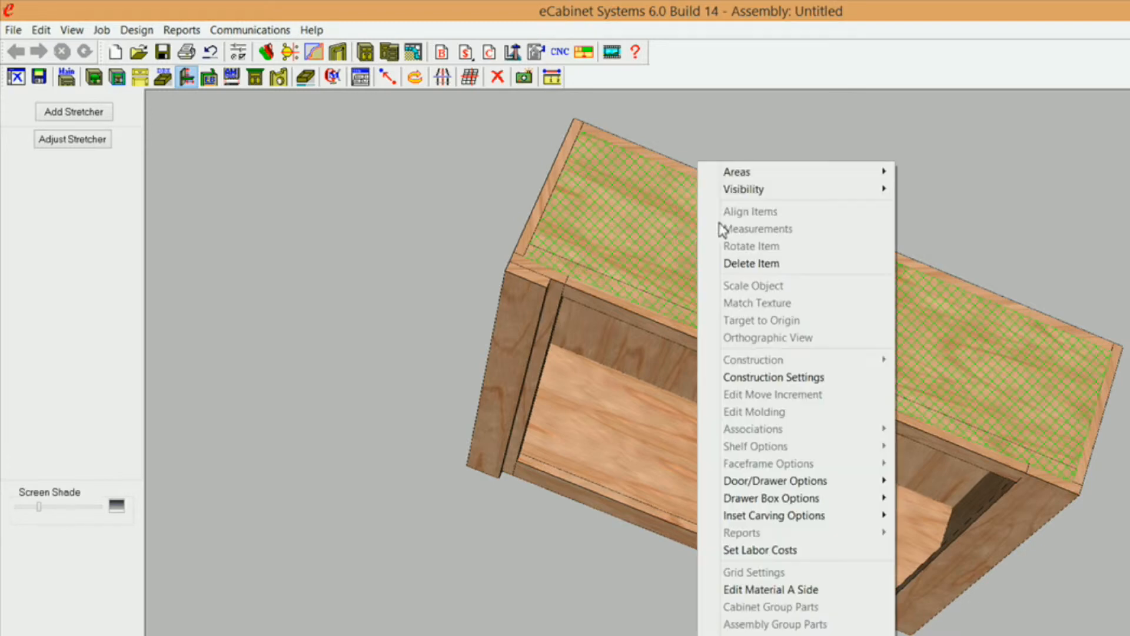
mouse_move(782, 193)
left_click(580, 207)
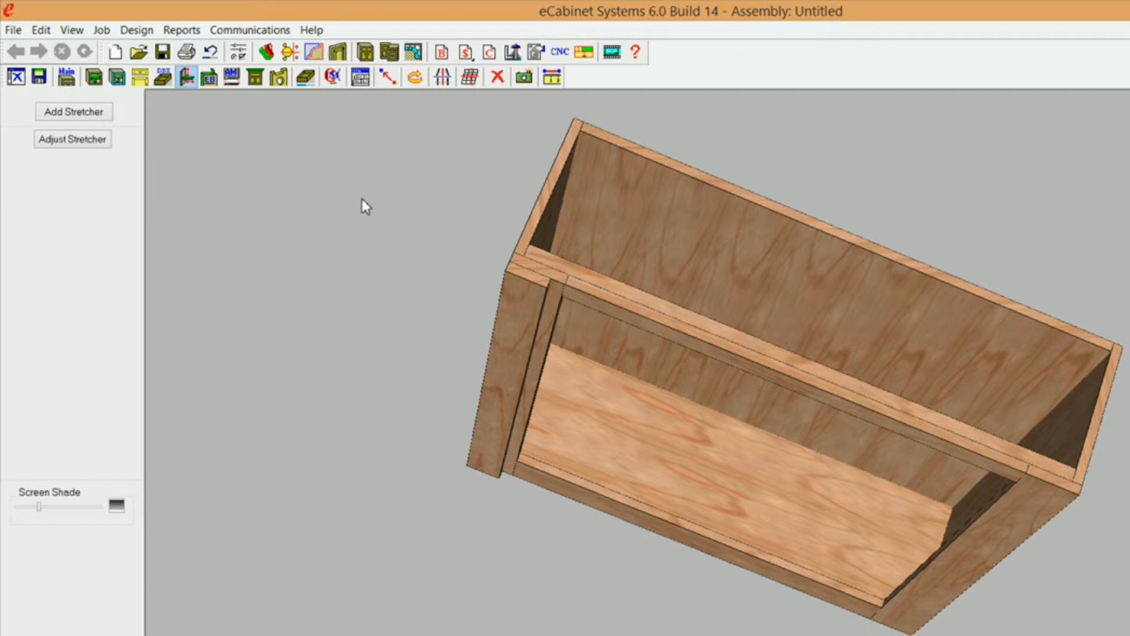
Step: Add a 3" wide, 3/4 Solid Stock up-down stretcher in left-right orientation between the top and bottom left-right stretchers
left_click(677, 310)
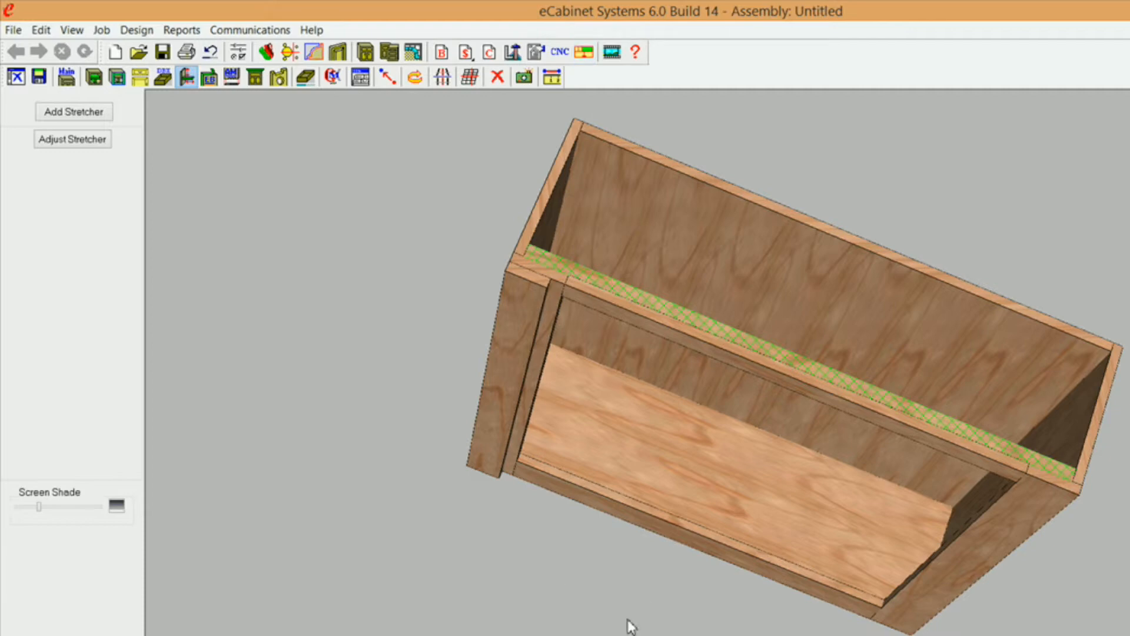
middle_click_drag(656, 630, 628, 207)
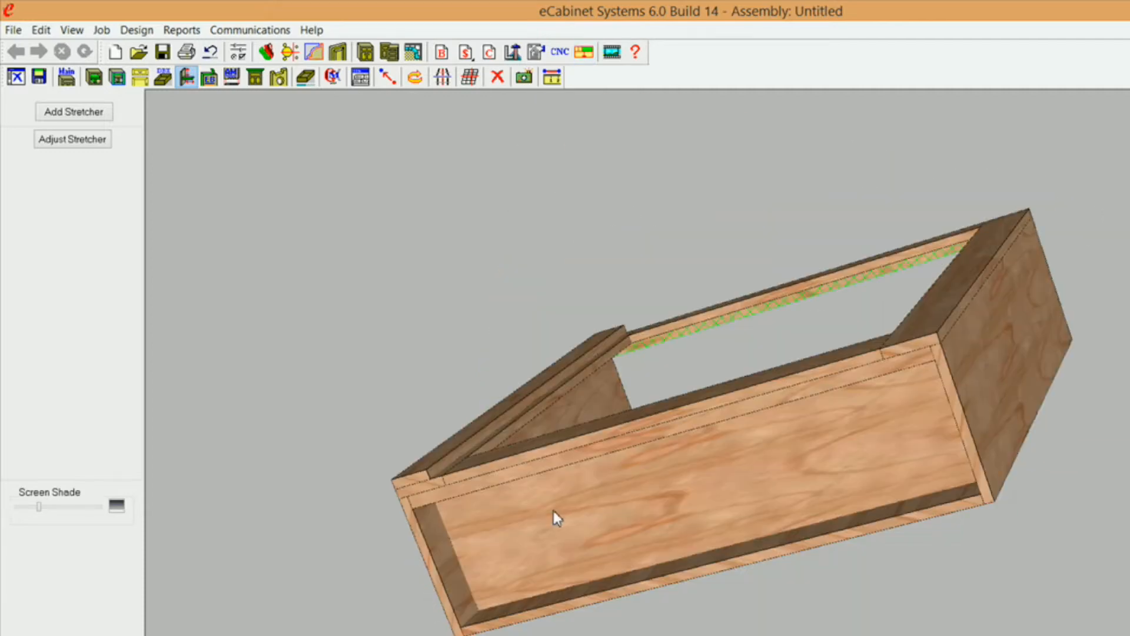
left_click(526, 475)
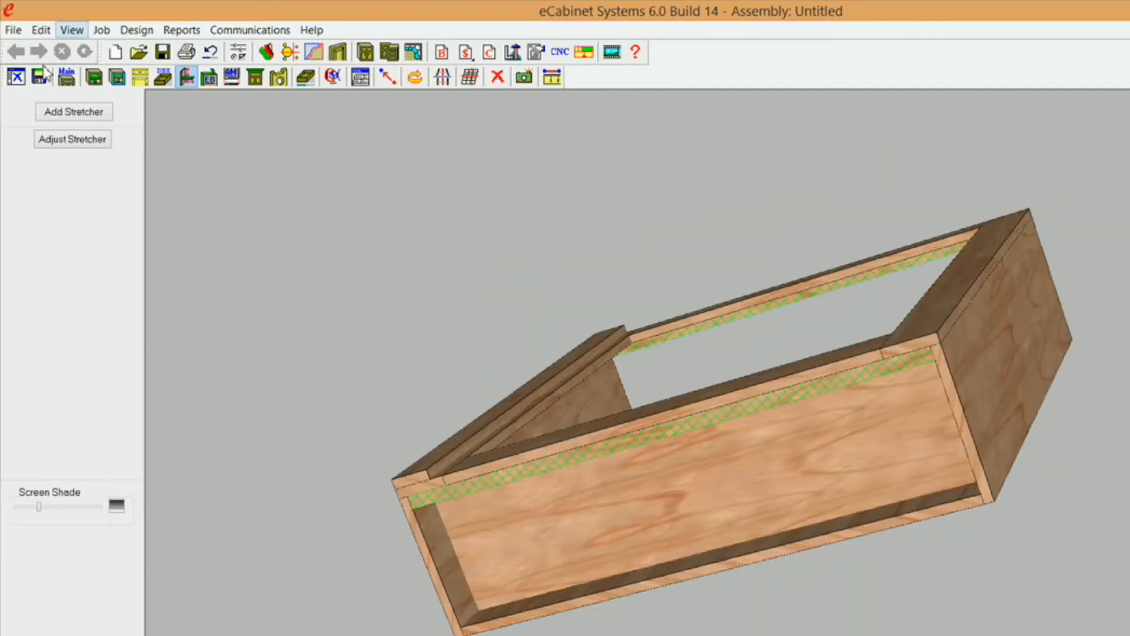
left_click(77, 112)
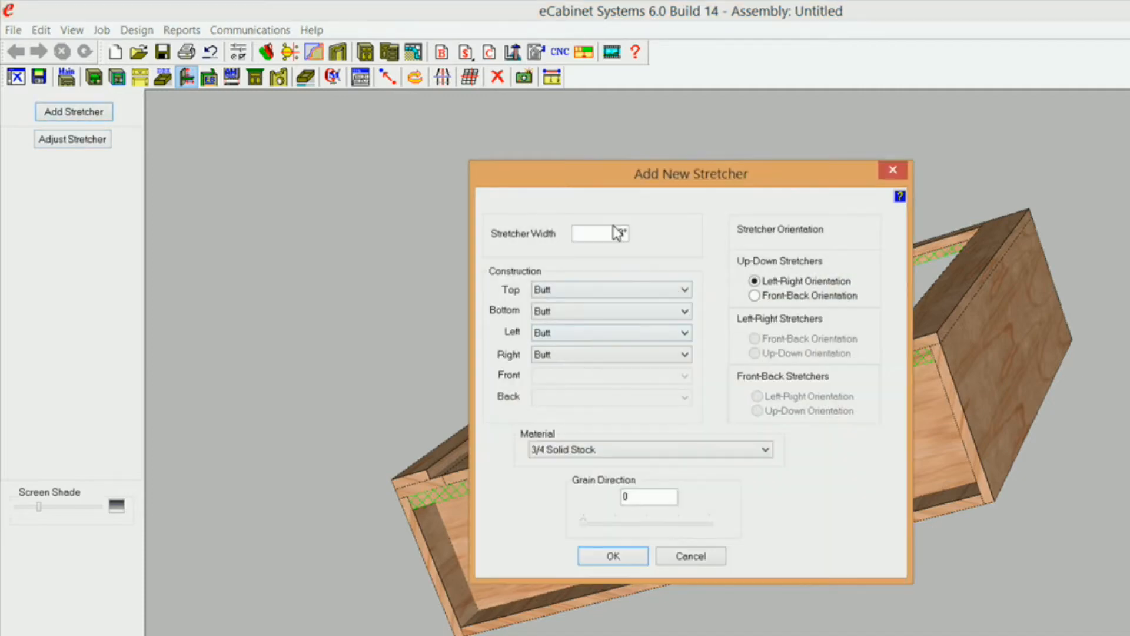
left_click(613, 556)
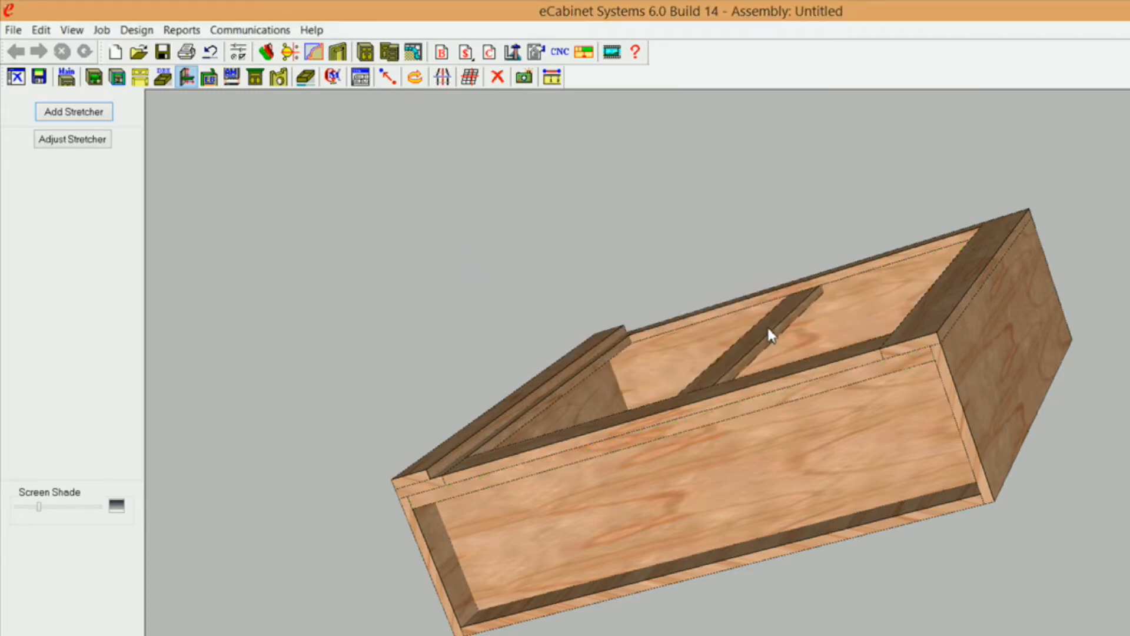
Step: For the new vertical stretcher, associate Inset1 with the Top side and Inset2 with the Bottom side of their Left Right Stretchers
left_click_drag(764, 314, 717, 398)
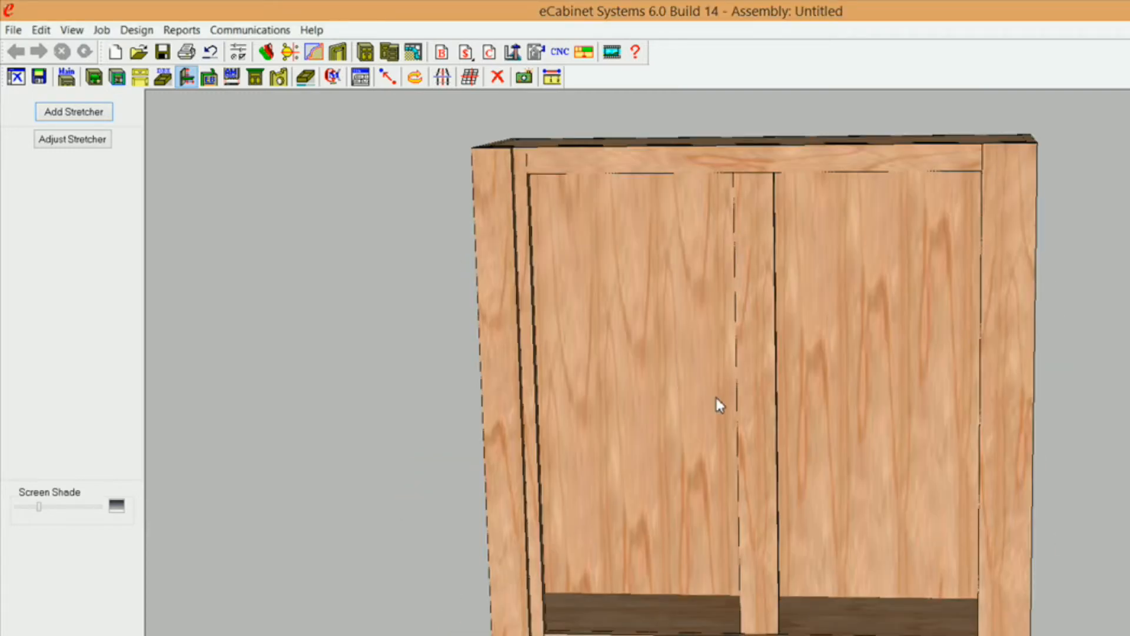
left_click(758, 362)
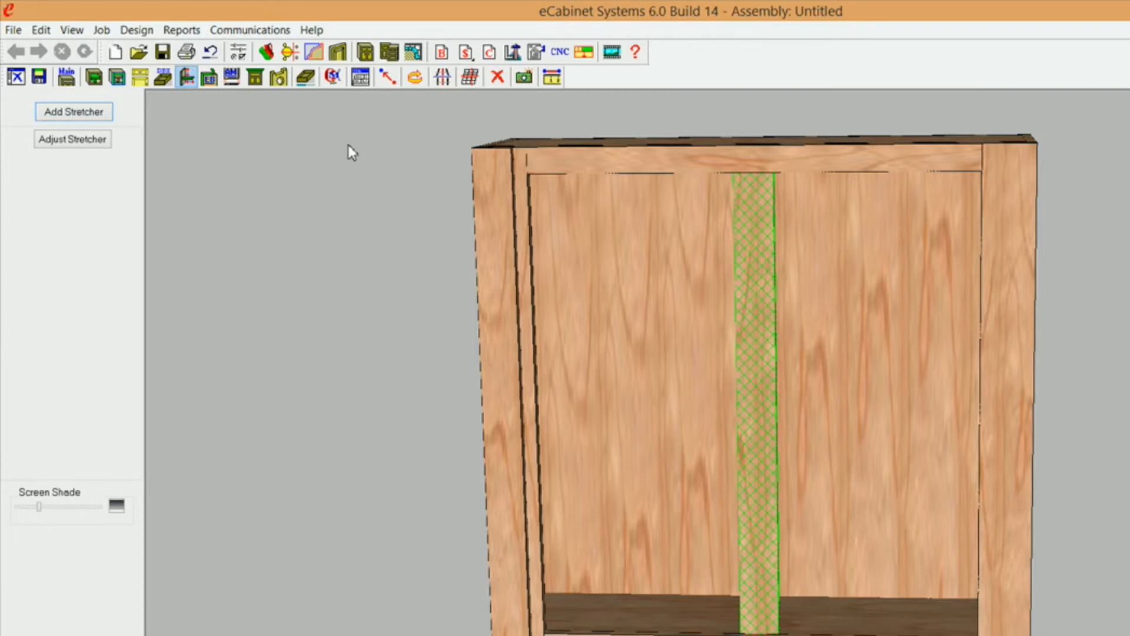
left_click(99, 142)
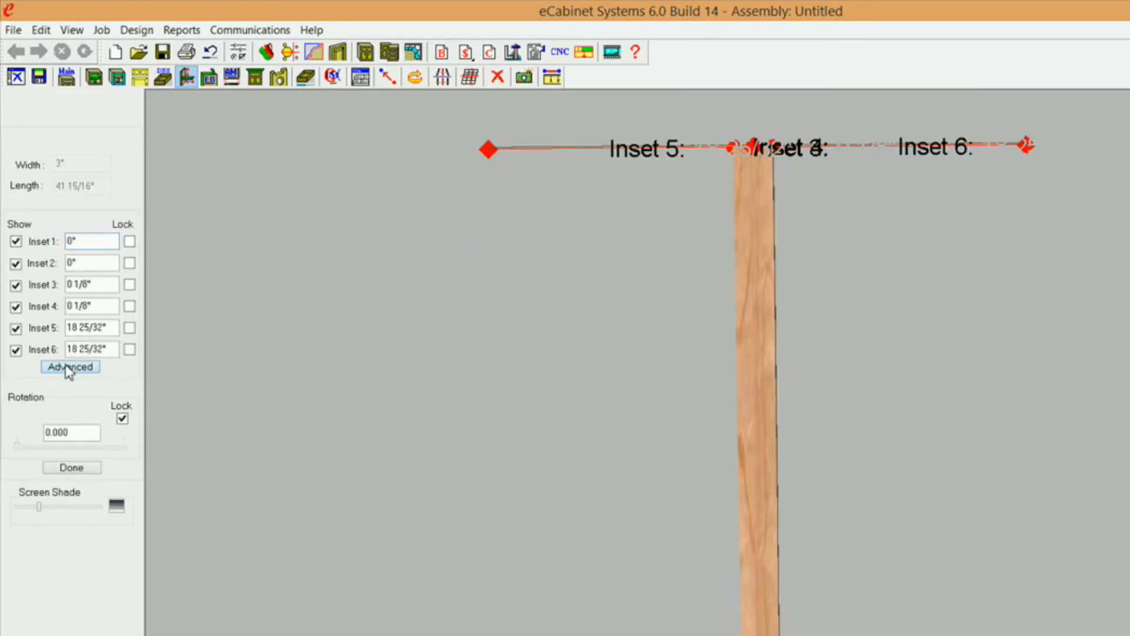
left_click(69, 366)
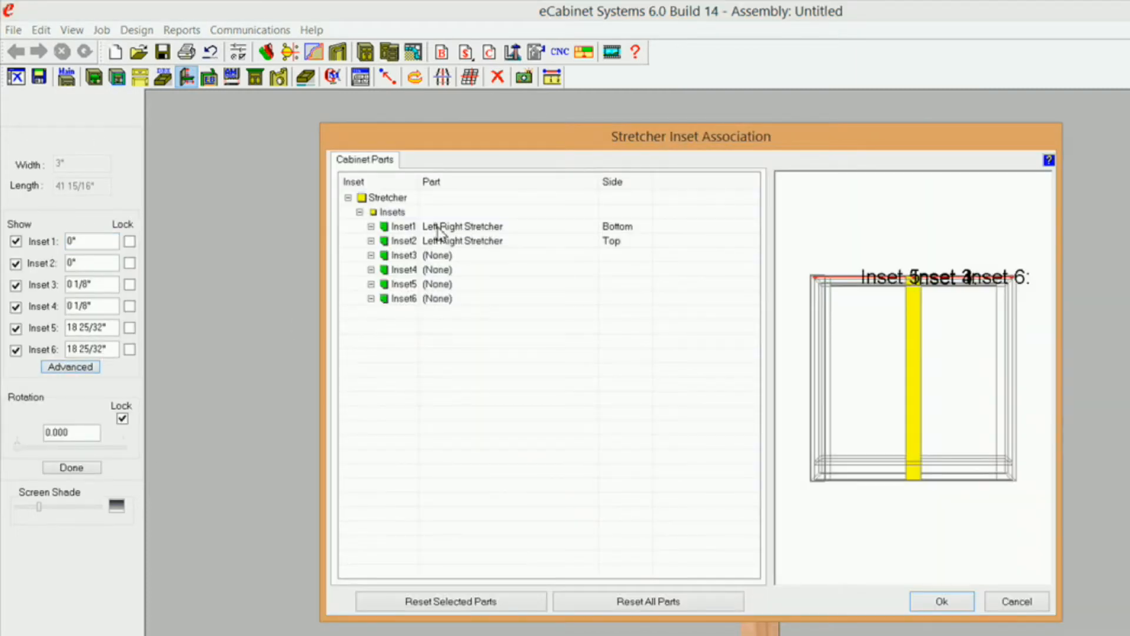
left_click(624, 230)
left_click(644, 242)
left_click(641, 243)
left_click(645, 243)
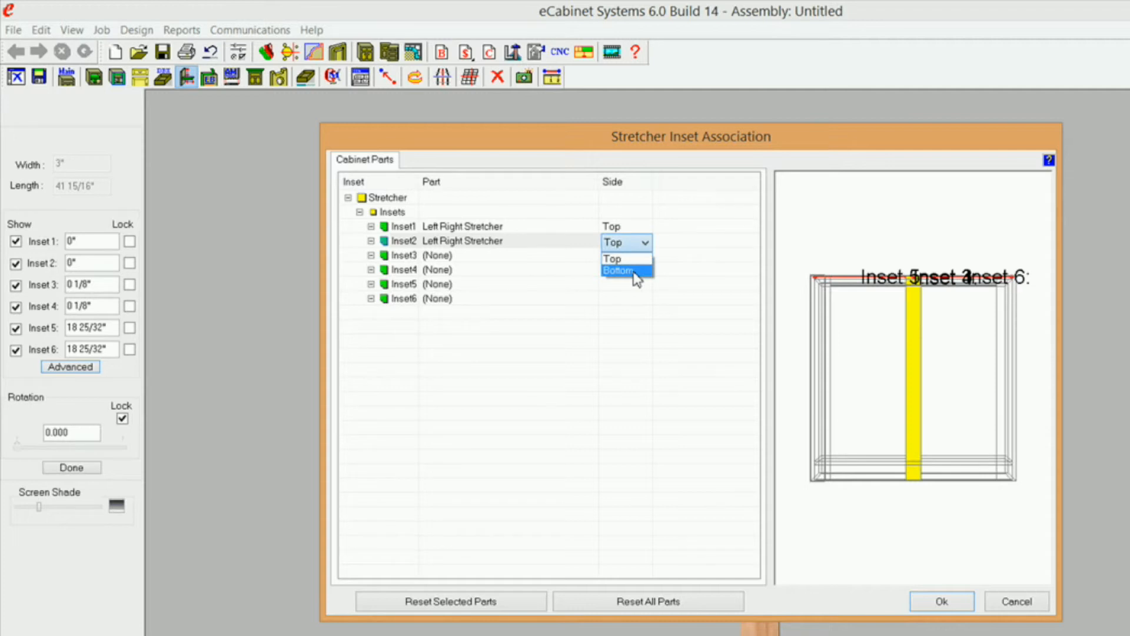
left_click(634, 271)
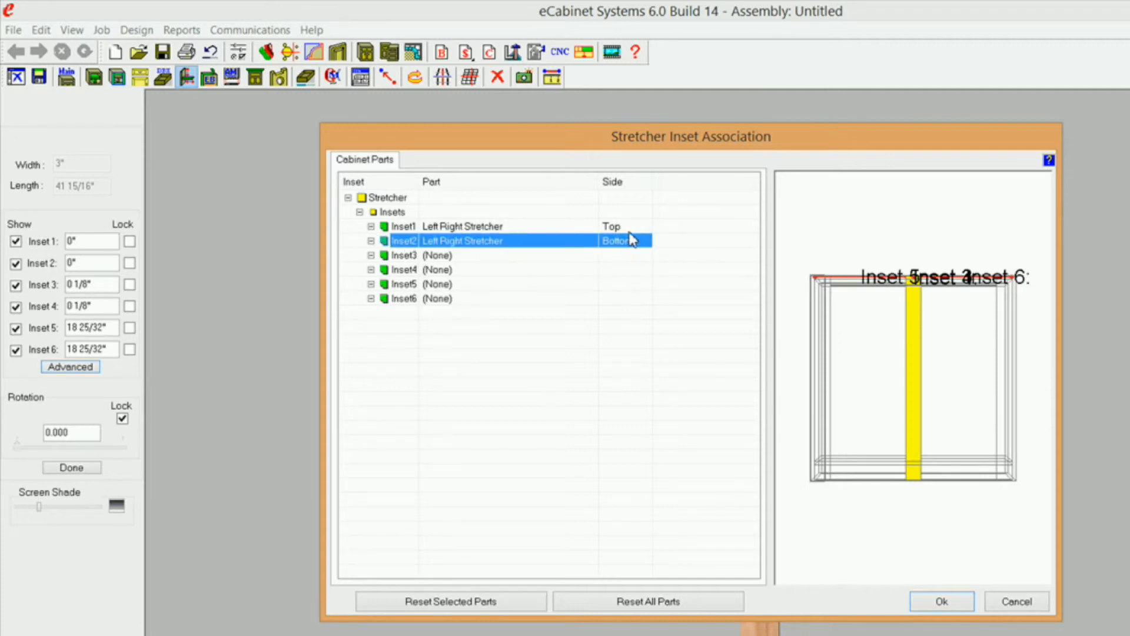
Step: Associate Inset4 with the Front side and Inset5 with the Left side of the Right Stile
left_click(436, 271)
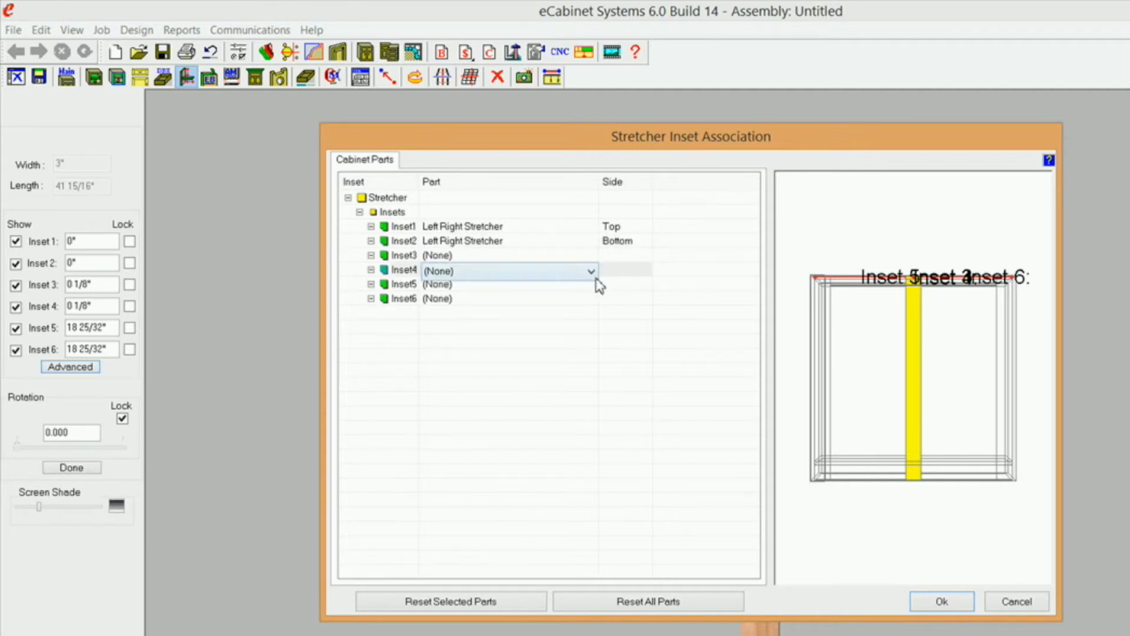
left_click(593, 272)
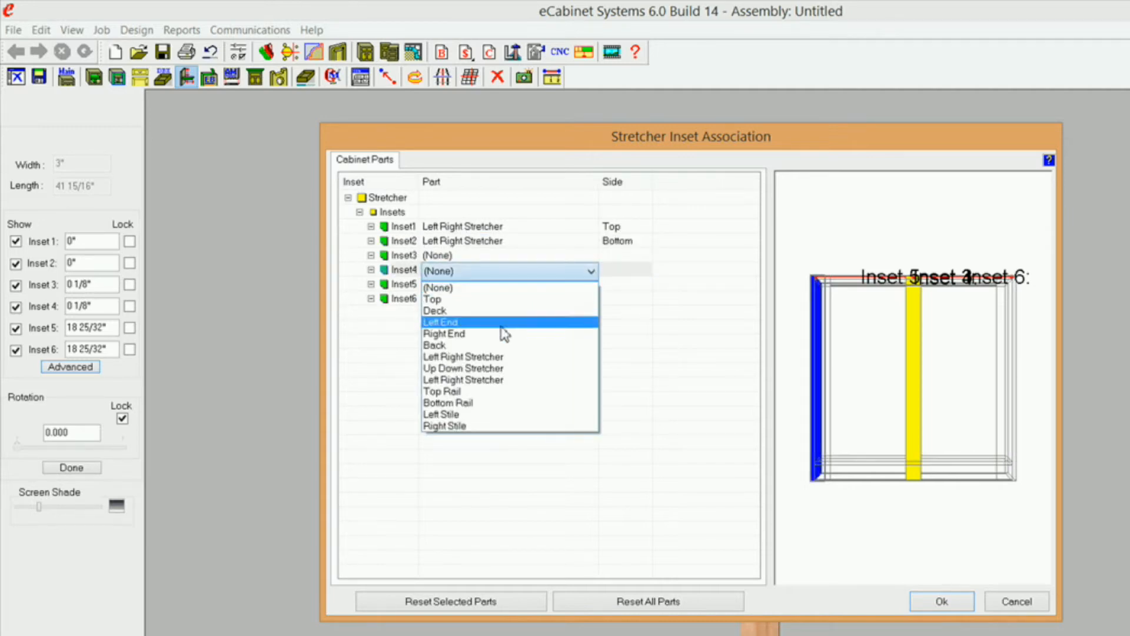
left_click(493, 426)
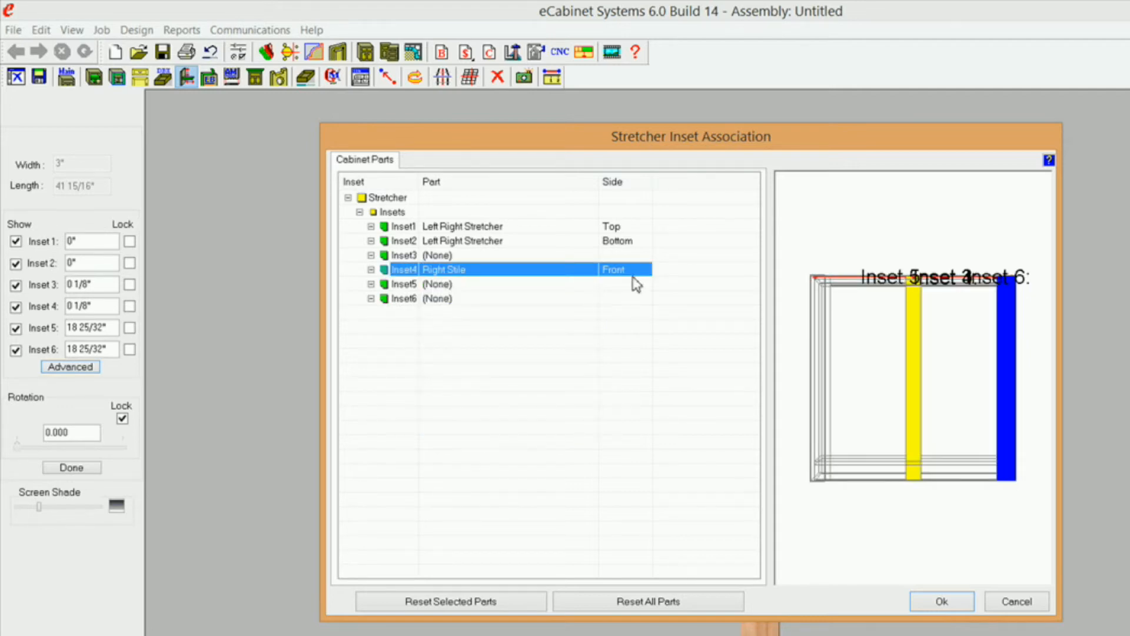
left_click(532, 285)
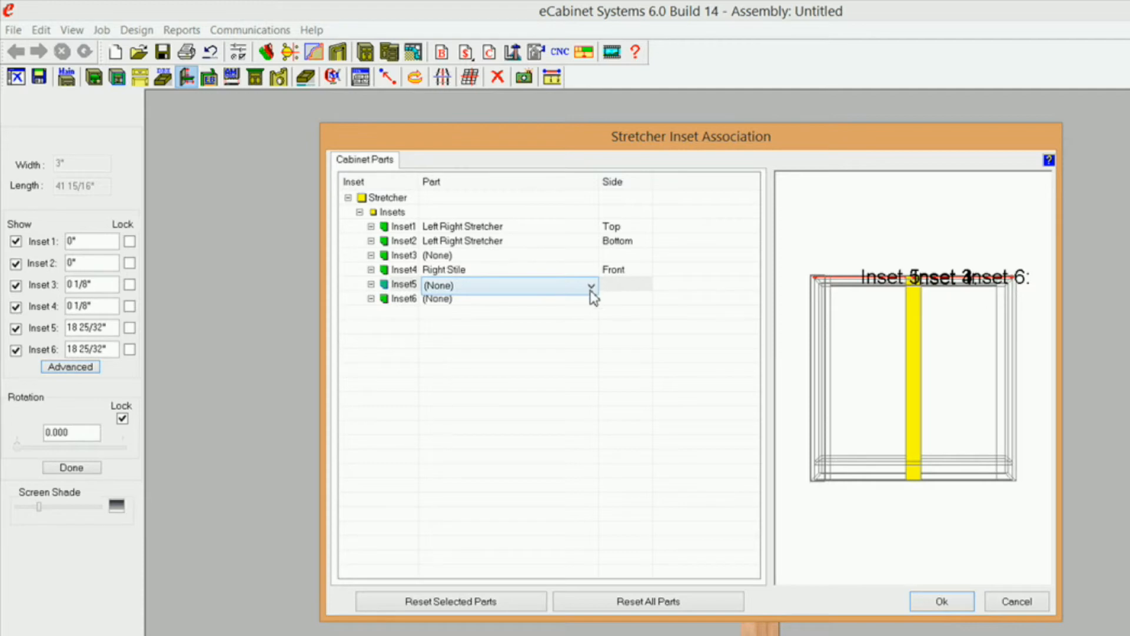
left_click(591, 287)
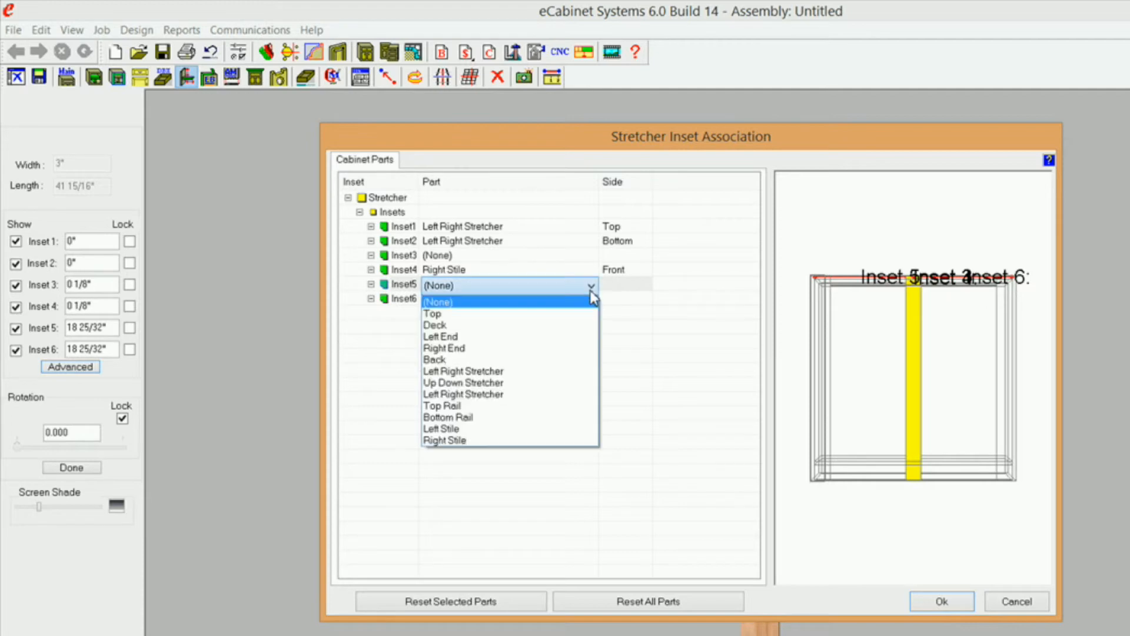
left_click(519, 442)
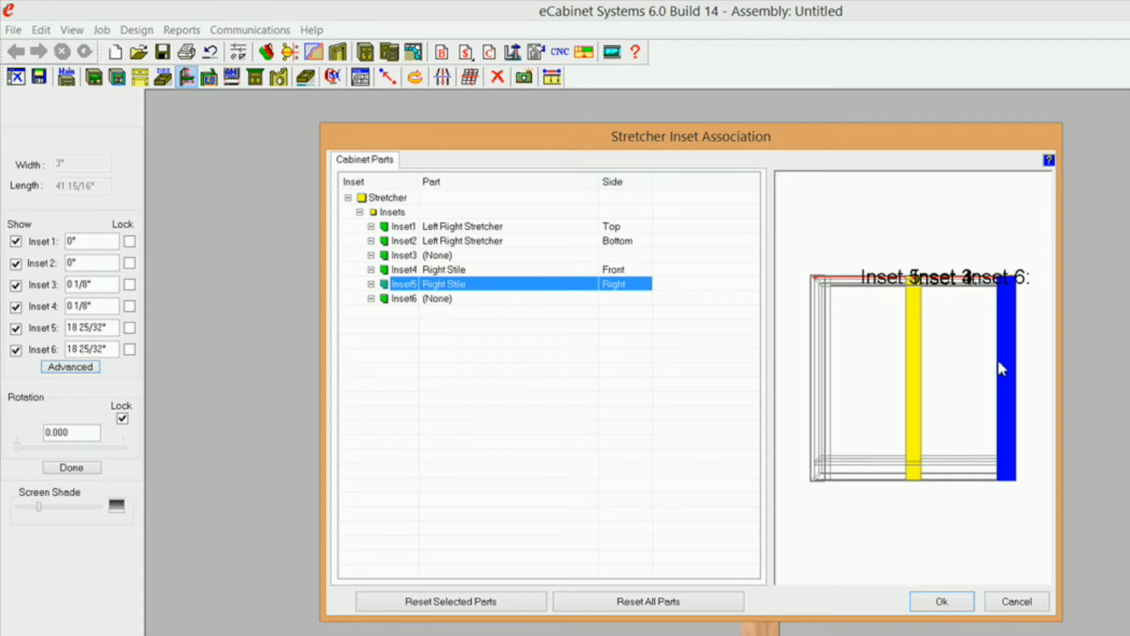
left_click(638, 290)
left_click(646, 286)
left_click(634, 302)
Step: Associate Inset6 with the Right side of the Right Stile and accept the inset associations
left_click(520, 299)
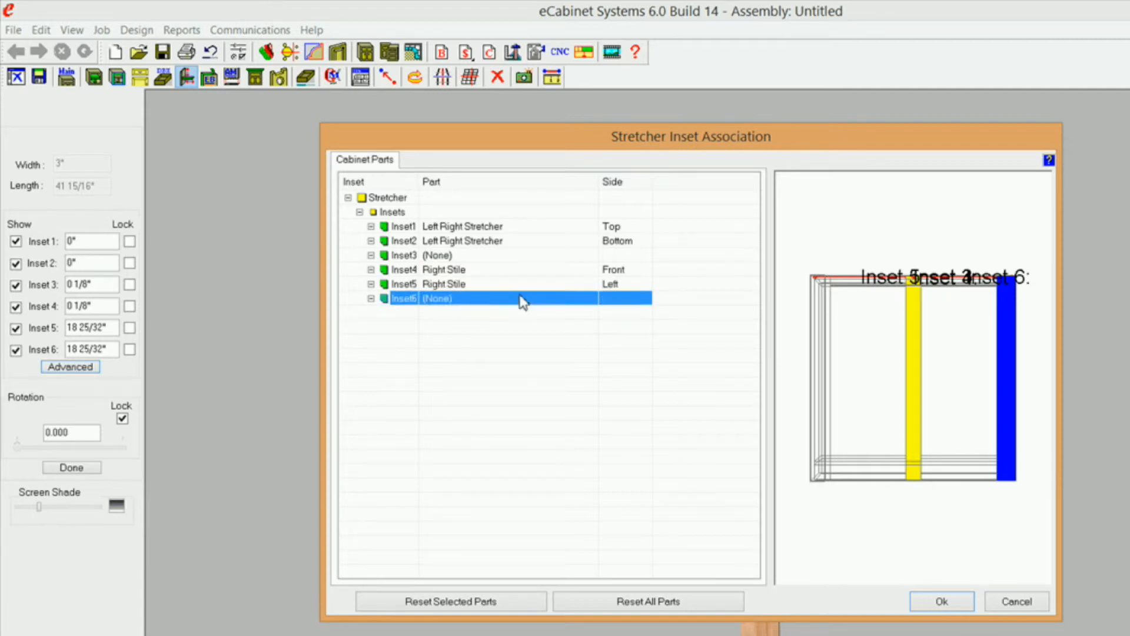
left_click(589, 301)
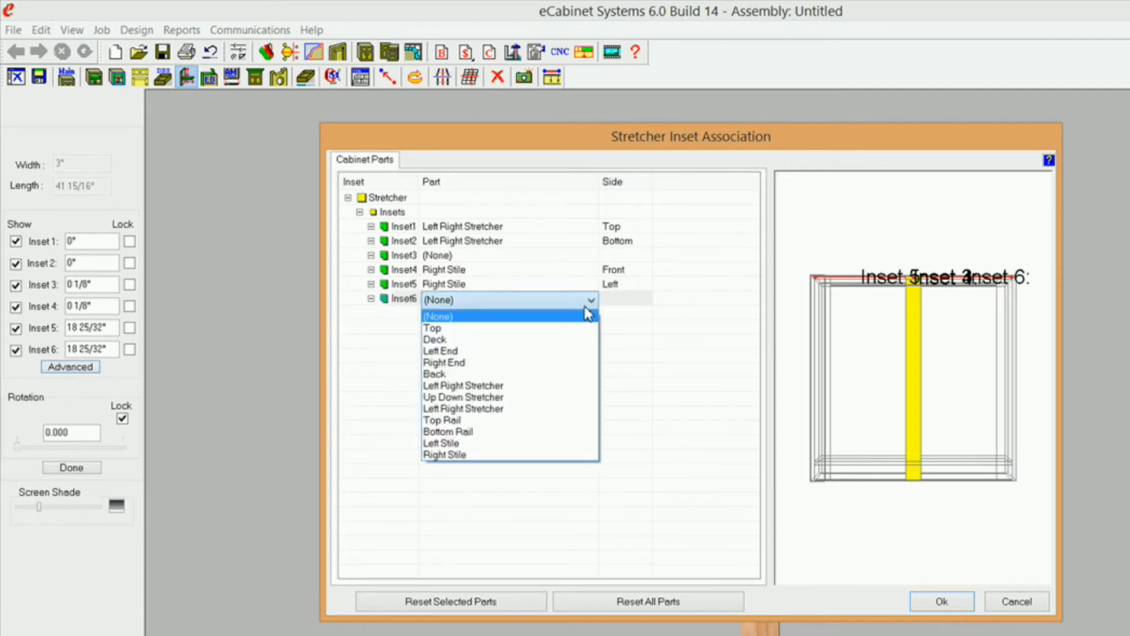
left_click(535, 455)
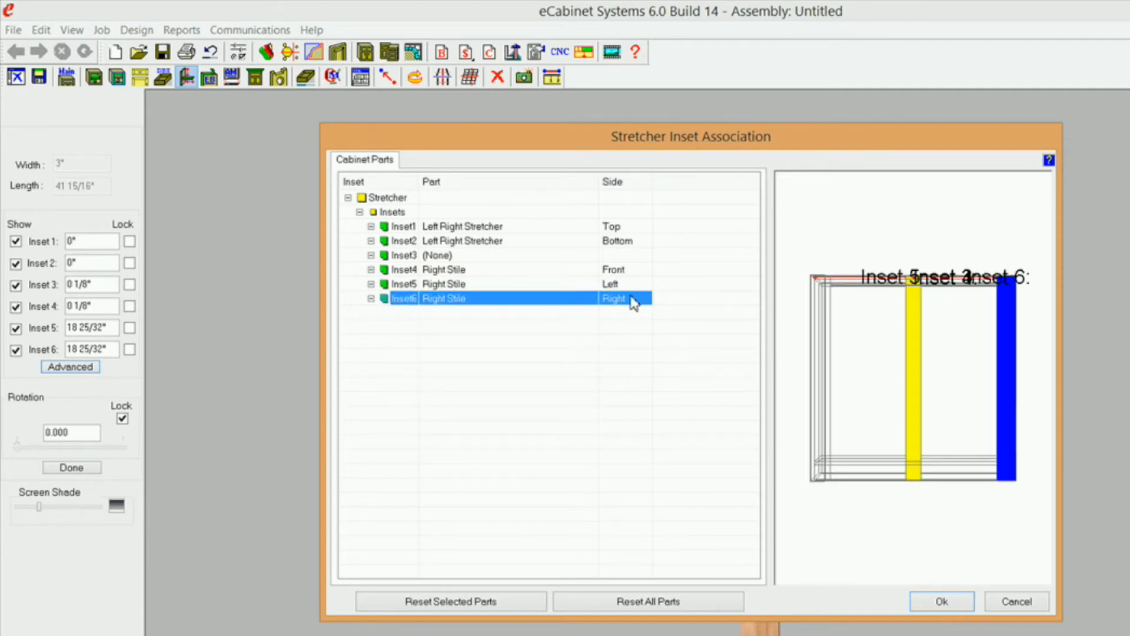
left_click(948, 602)
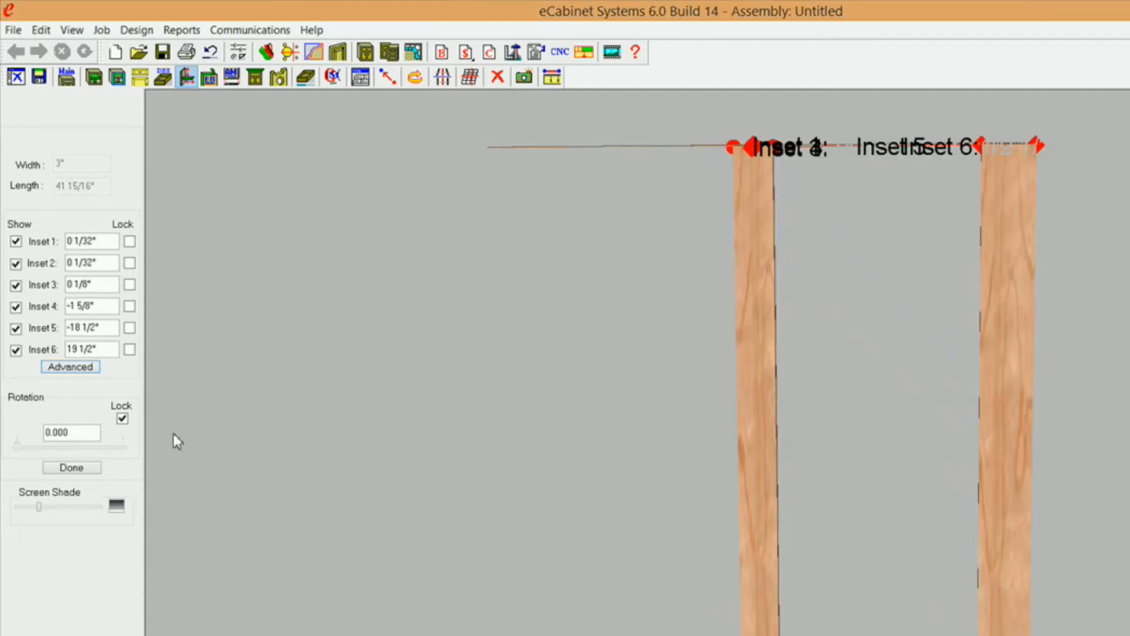
Step: Set Inset 1 and Inset 2 of the new vertical stretcher to 0" and lock both
left_click(109, 241)
type("0")
left_click(129, 241)
left_click(109, 262)
type("0")
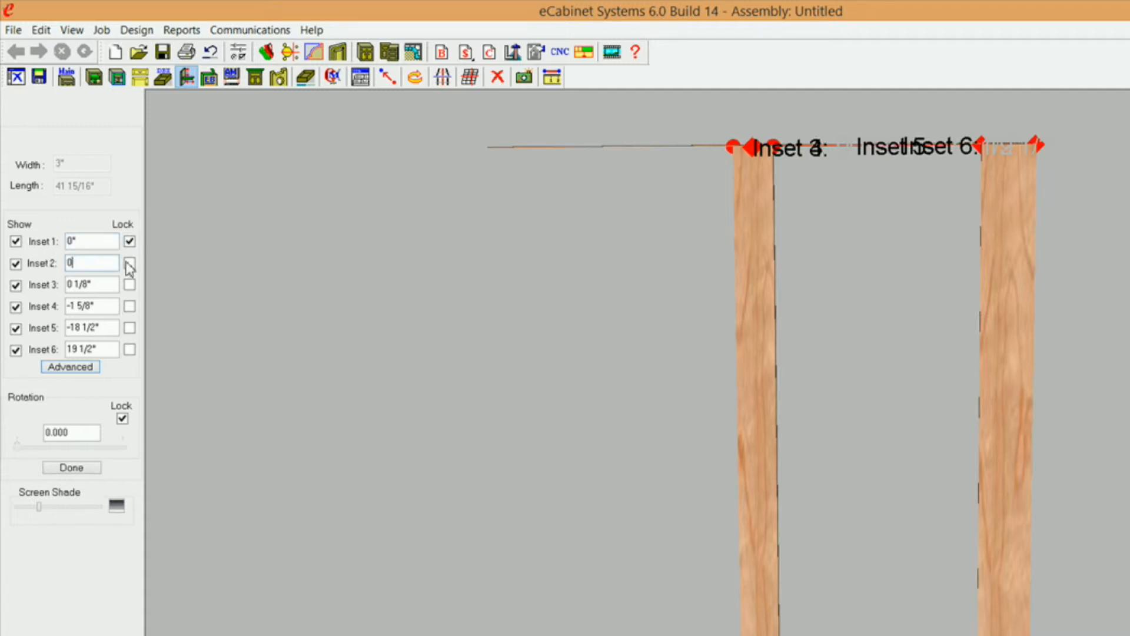
left_click(130, 263)
Step: Set Inset 4 of the new vertical stretcher to 0" and lock it
left_click(109, 306)
type("0")
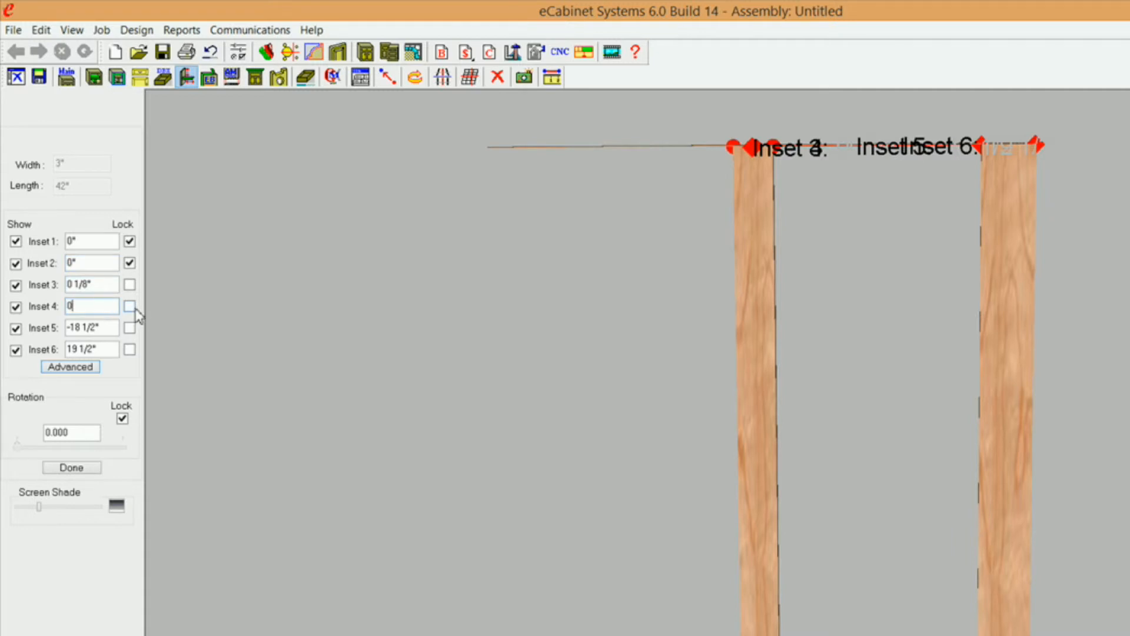
left_click(130, 307)
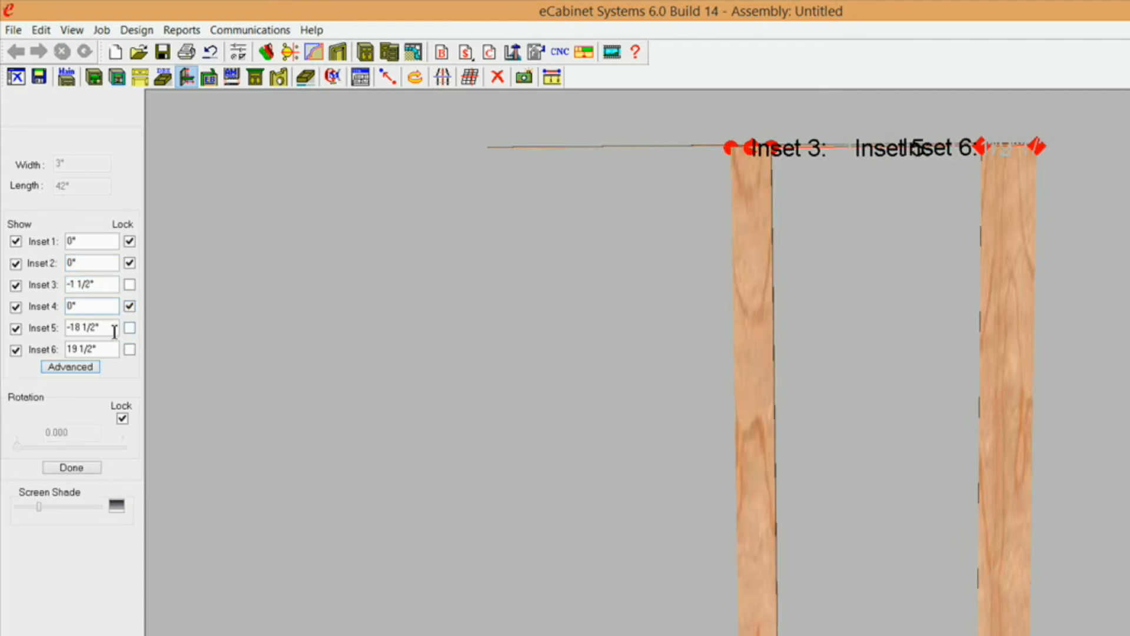
Step: Set Inset 5 to 1", lock Insets 5 and 6, and finish adjusting the stretcher behind the right stile
left_click(111, 327)
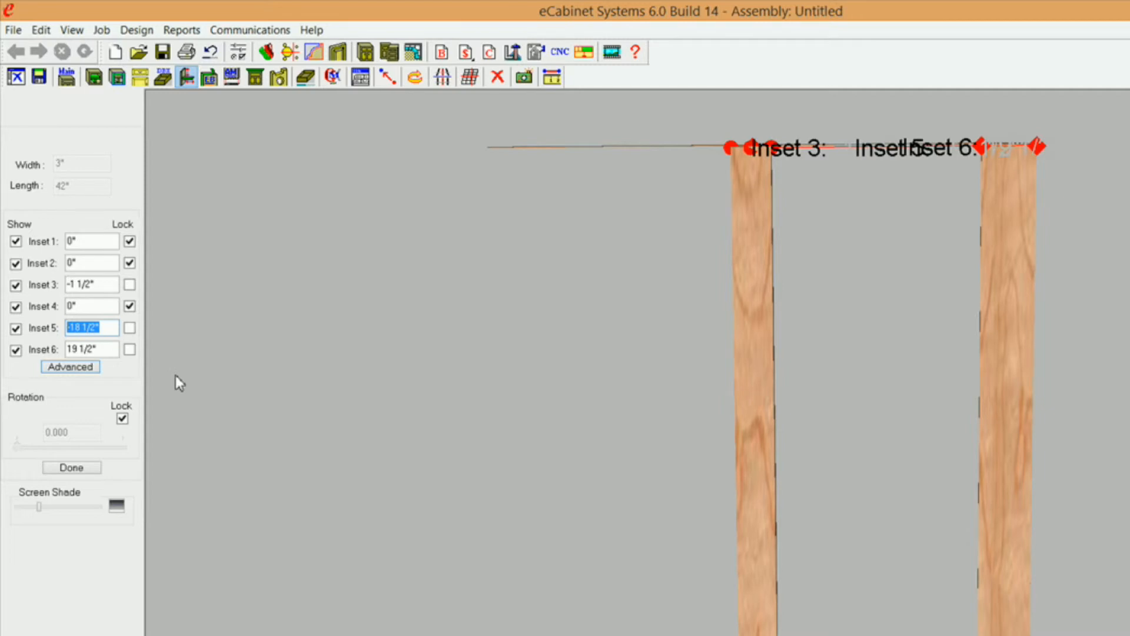
type("1")
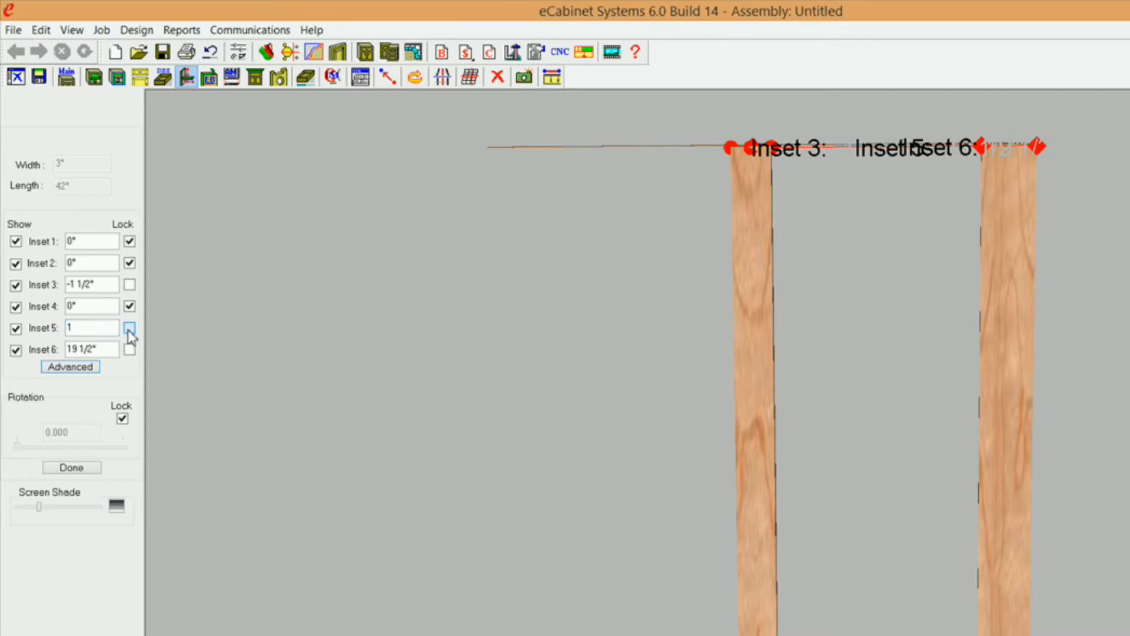
left_click(129, 329)
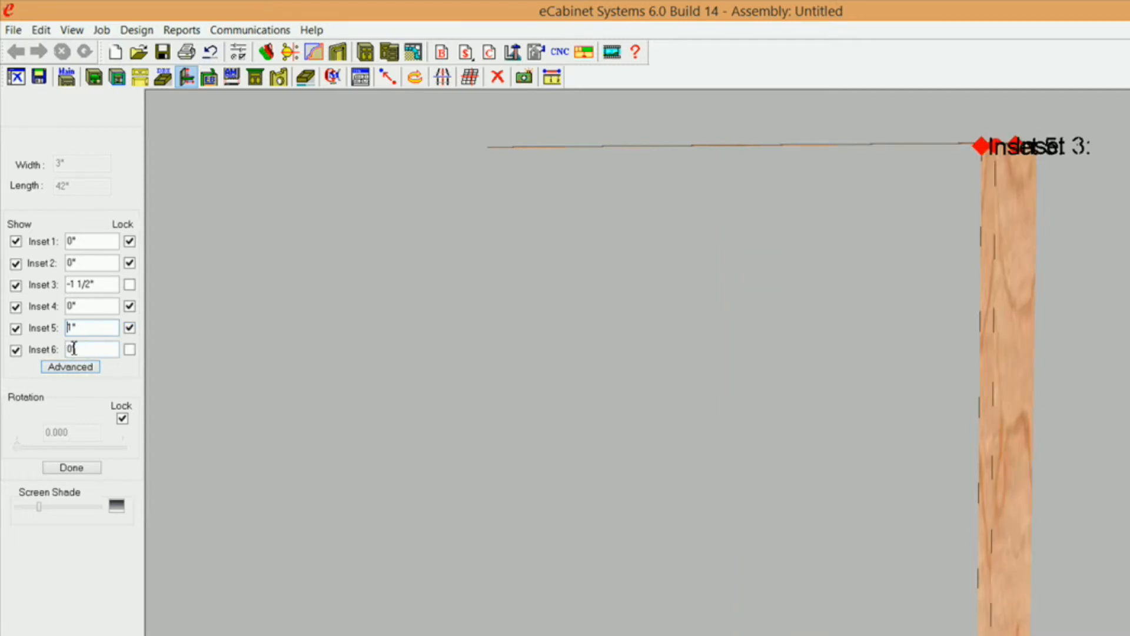
left_click(130, 349)
left_click(86, 468)
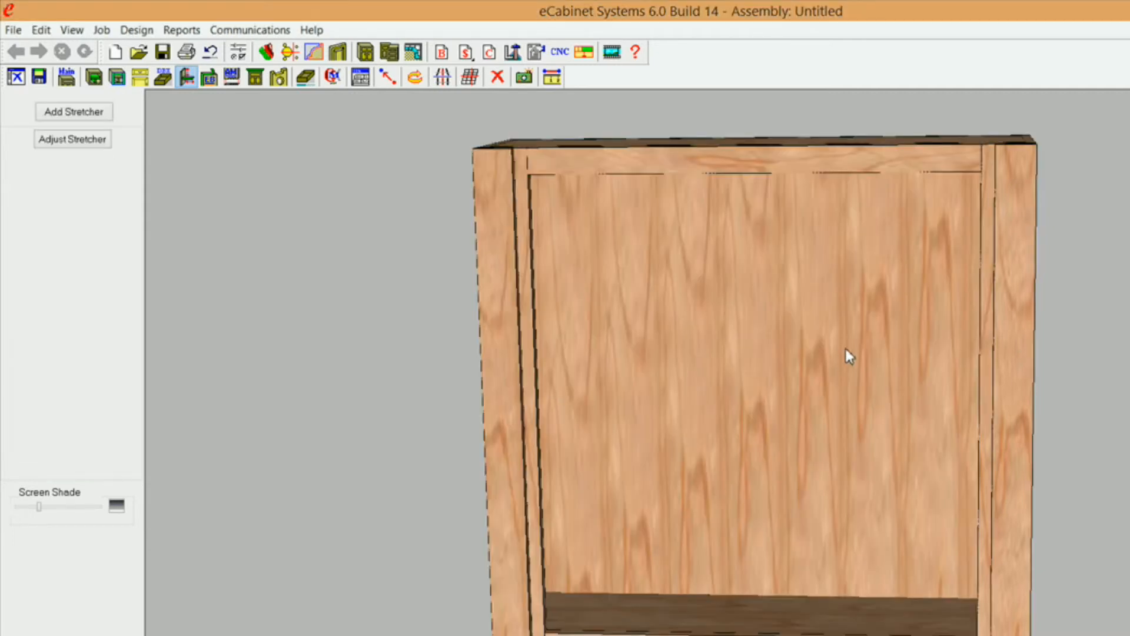
Step: Open the user part data for the cabinet and name the top left-right stretcher DST
middle_click_drag(850, 356, 842, 535)
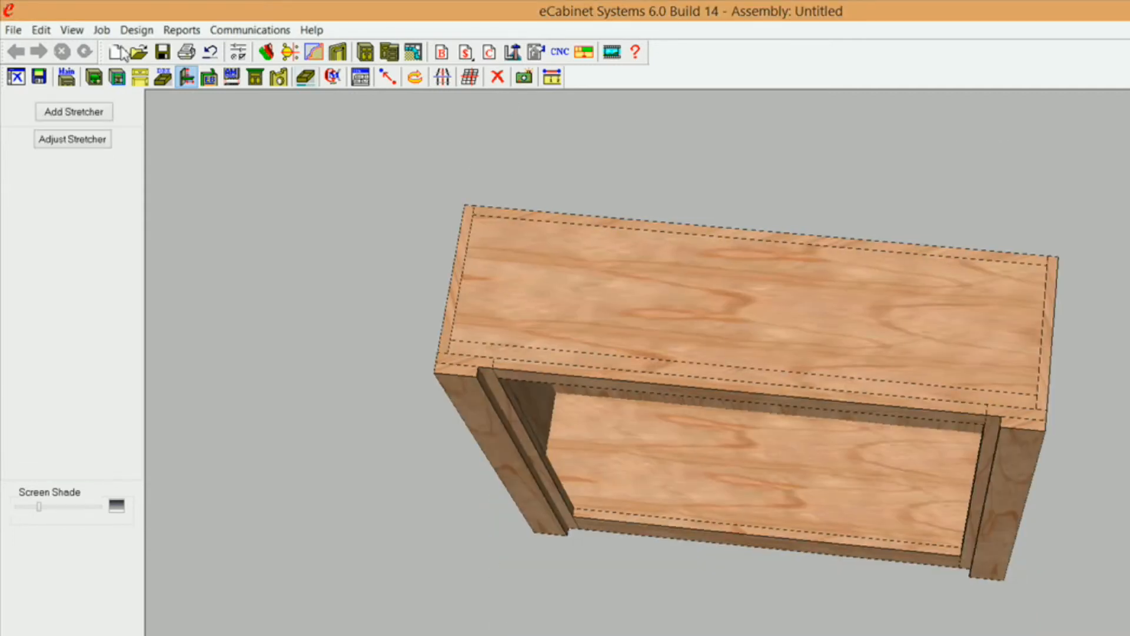
left_click(66, 76)
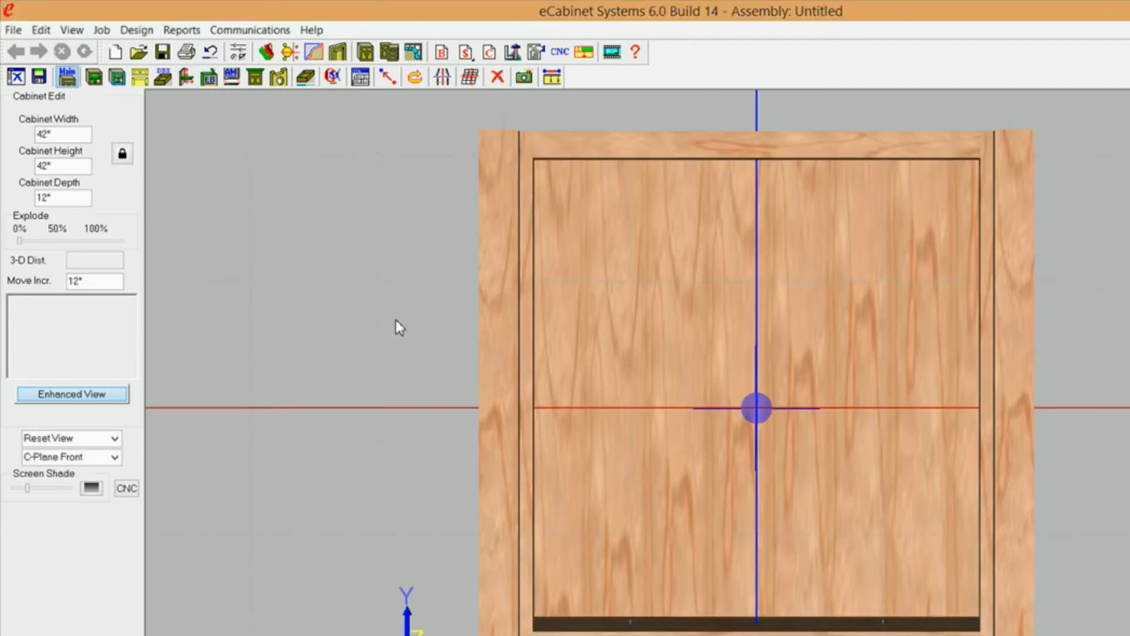
middle_click_drag(651, 190, 647, 412)
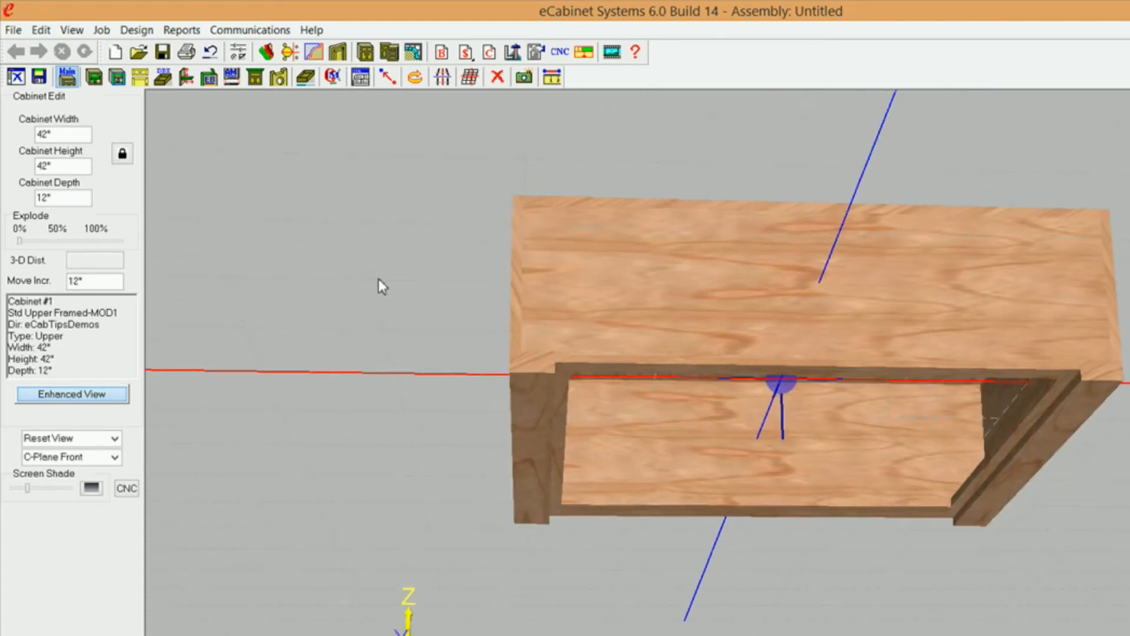
right_click(322, 236)
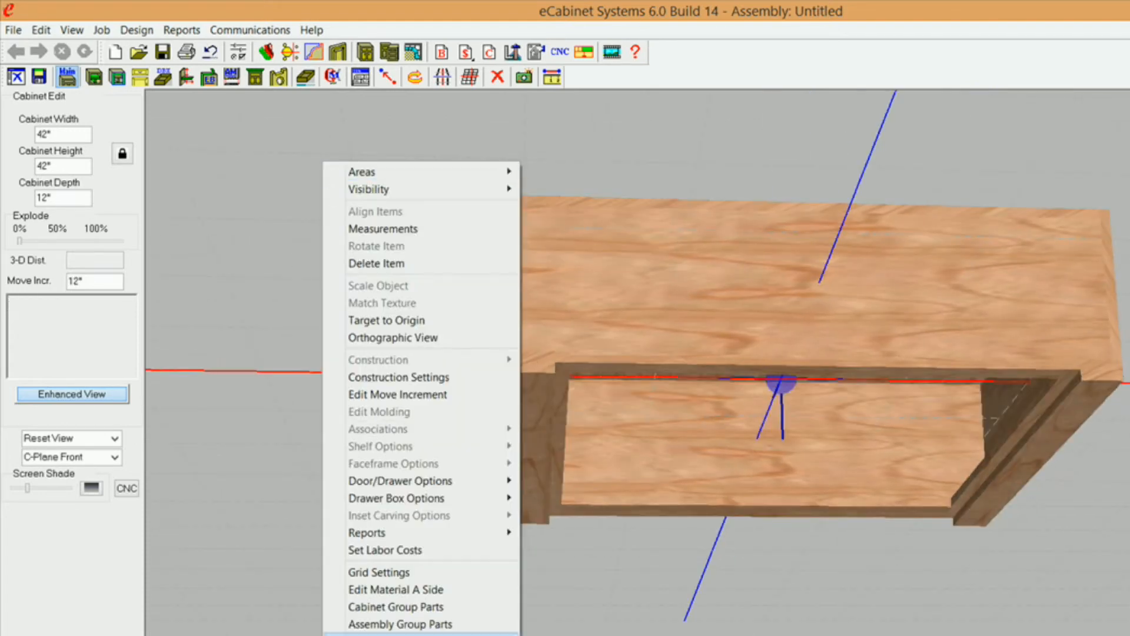
left_click(400, 634)
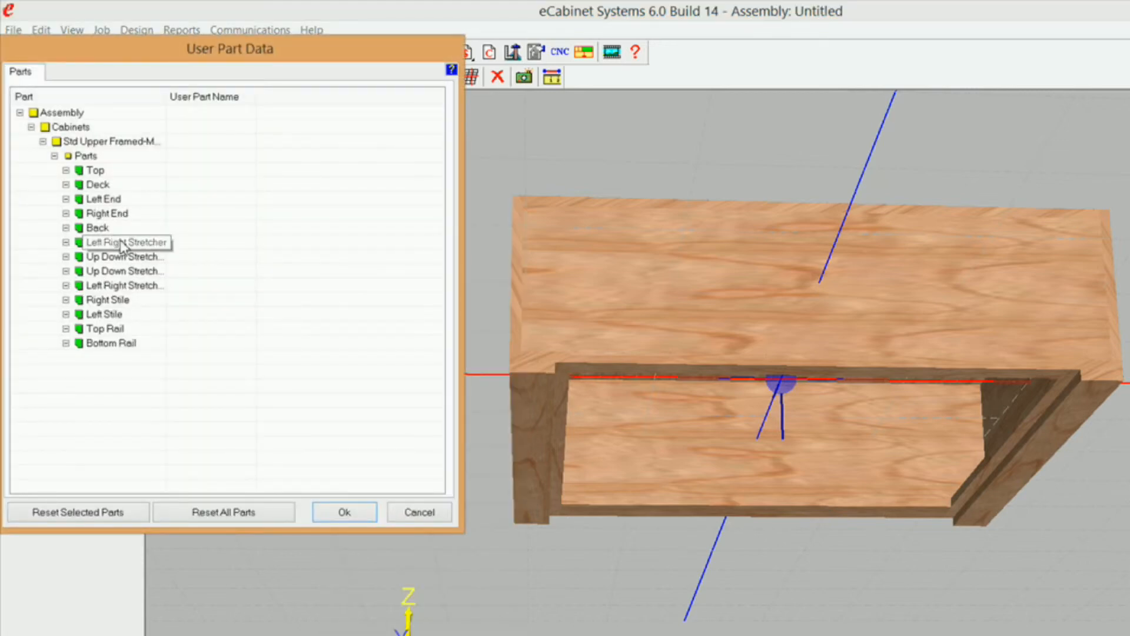
left_click(119, 243)
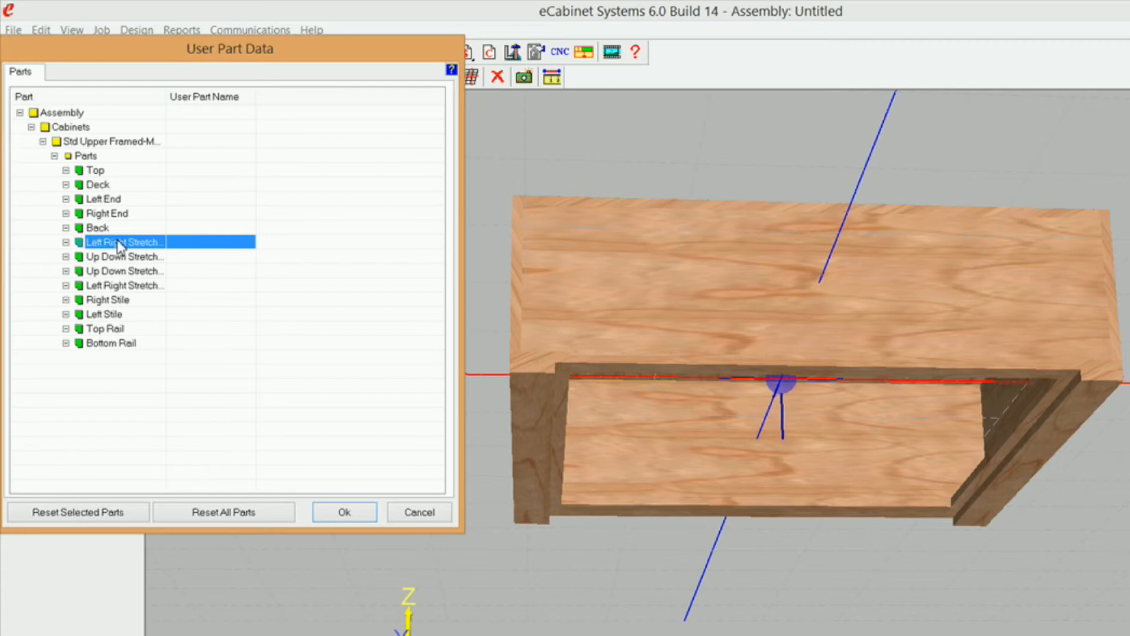
left_click(229, 244)
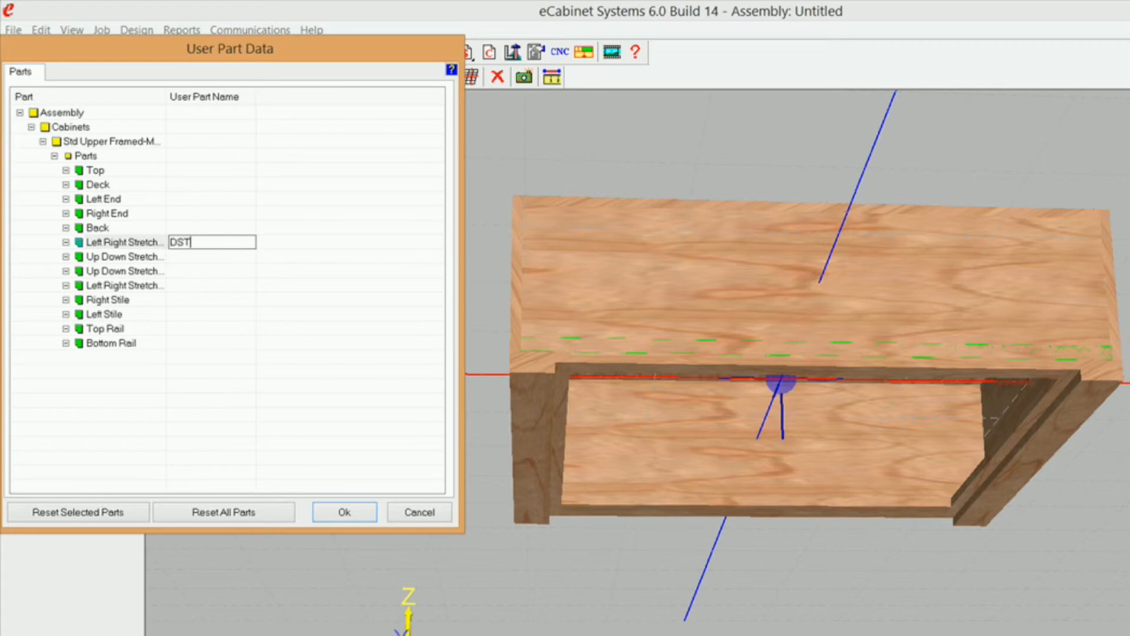
Step: Give the bottom left-right stretcher the user part name DSB
left_click(118, 289, "ctrl")
left_click_drag(909, 414, 822, 68)
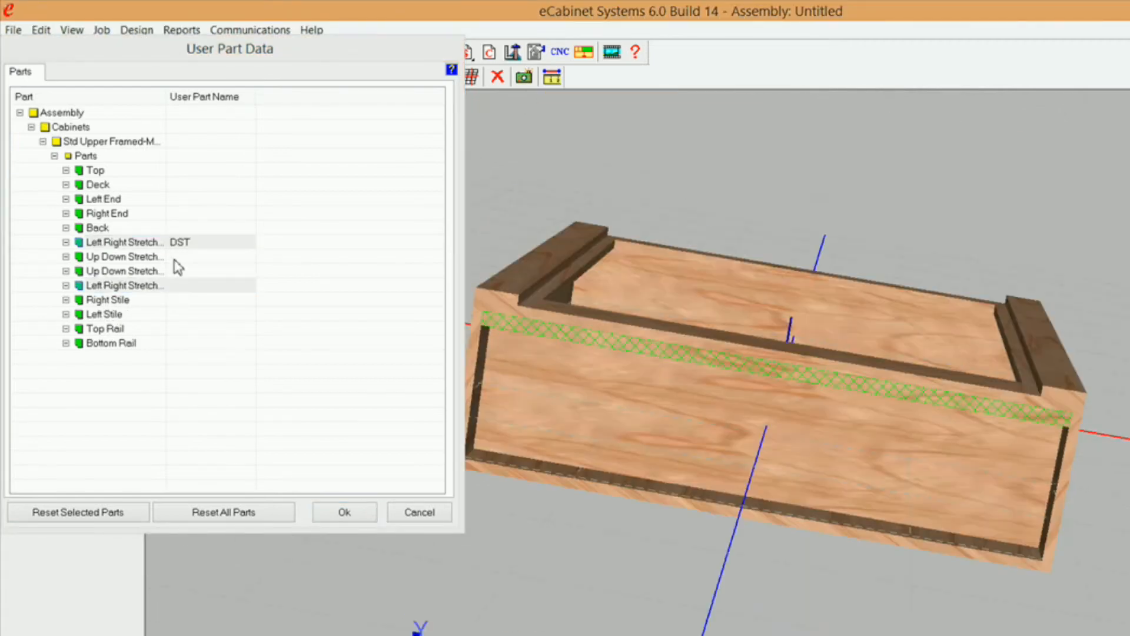
left_click(177, 287)
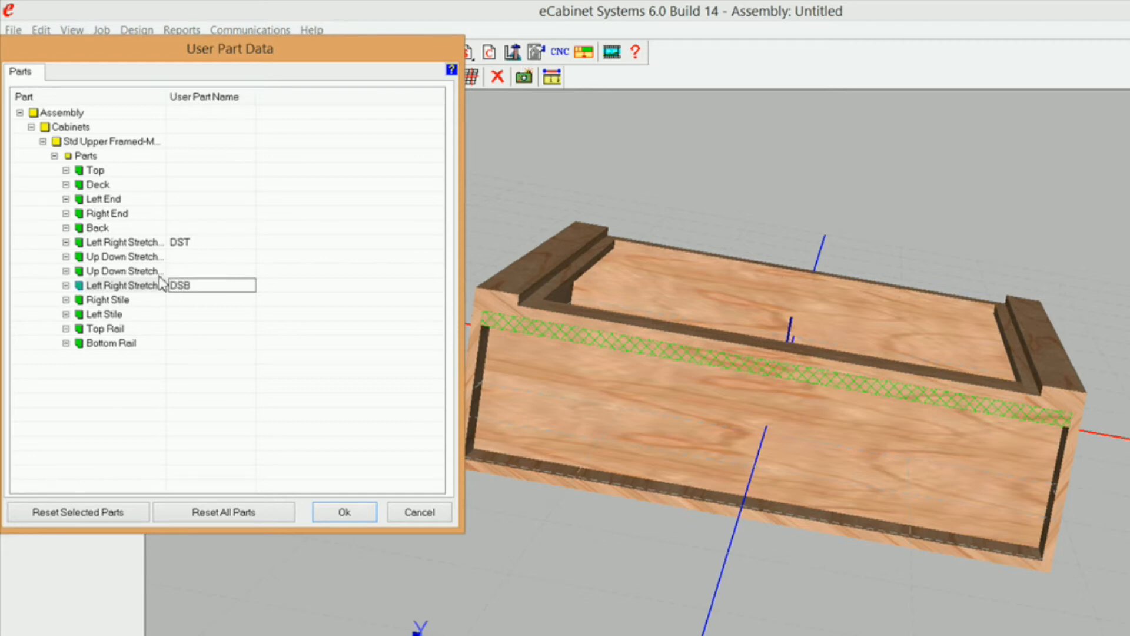
Step: Name the two up-down stretchers Left Flute and Right Flute and accept the user part names
left_click(150, 257, "ctrl")
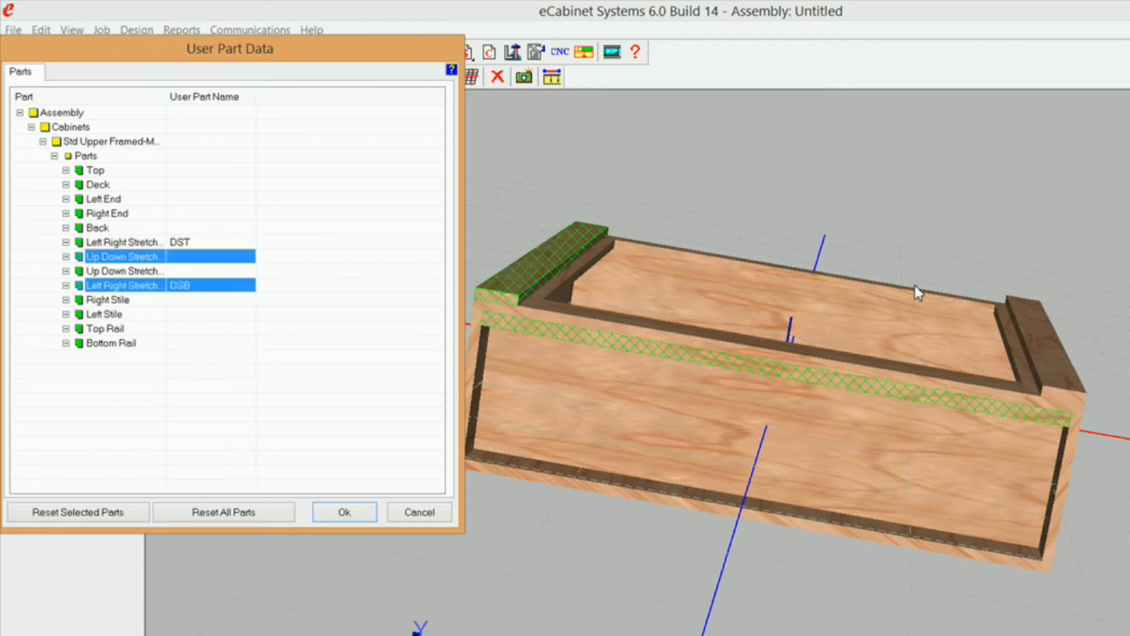
left_click_drag(917, 292, 929, 484)
left_click(199, 258)
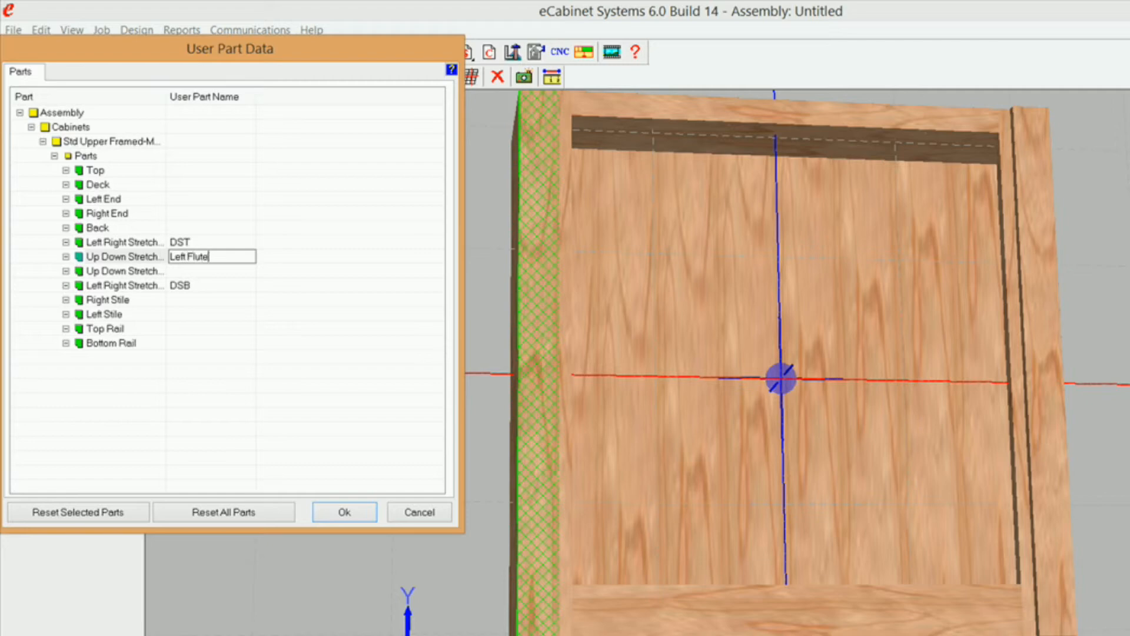
left_click(191, 271)
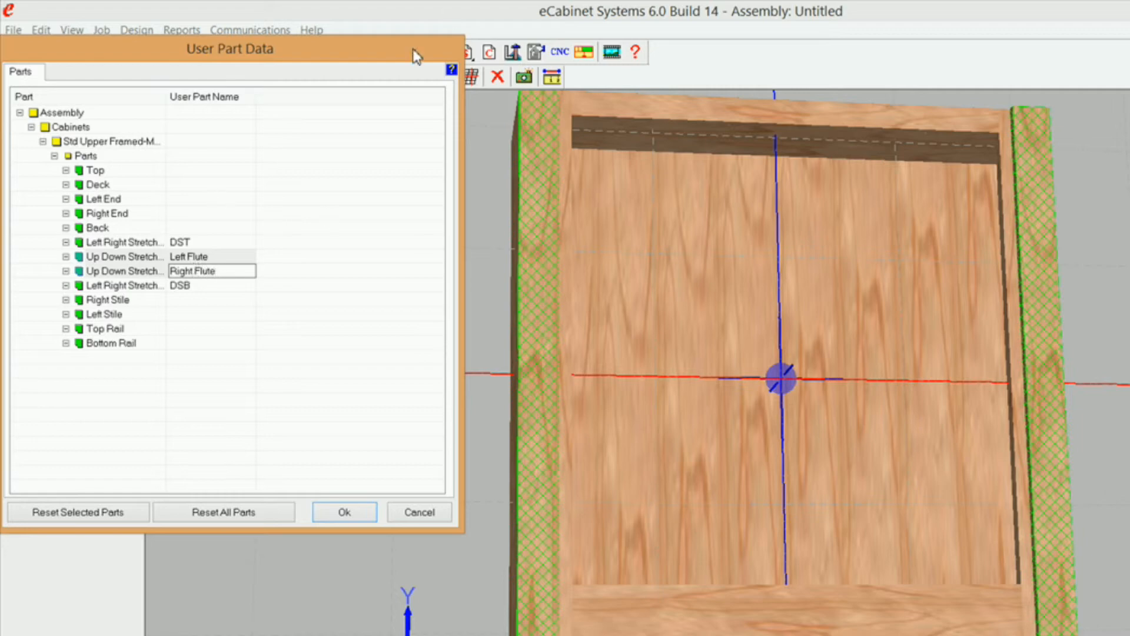
left_click_drag(415, 54, 459, 64)
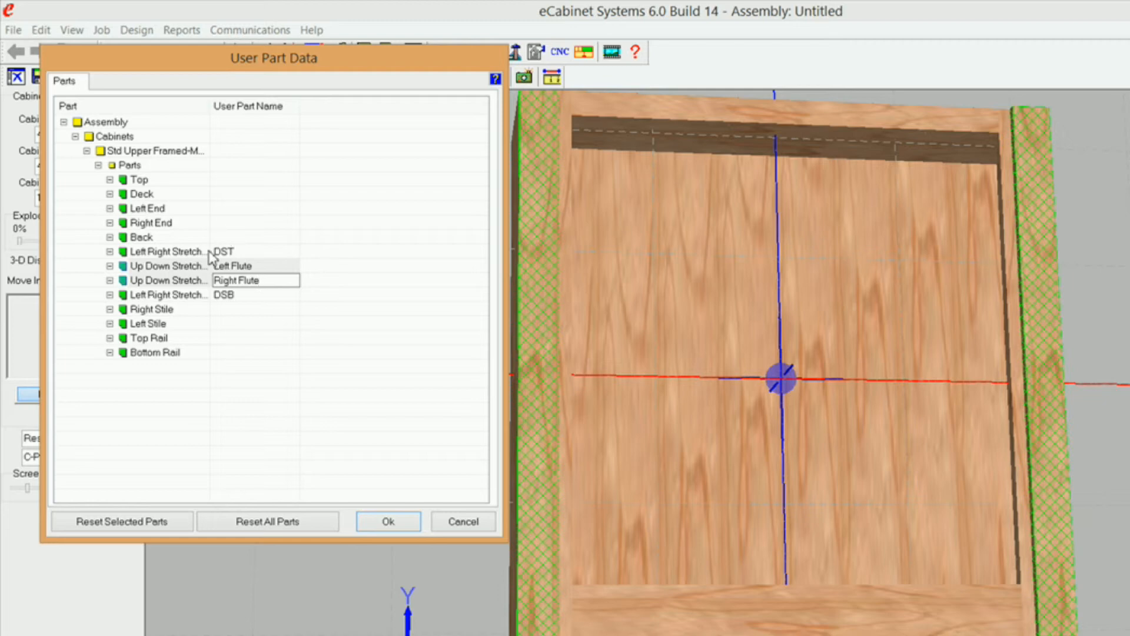
left_click(389, 521)
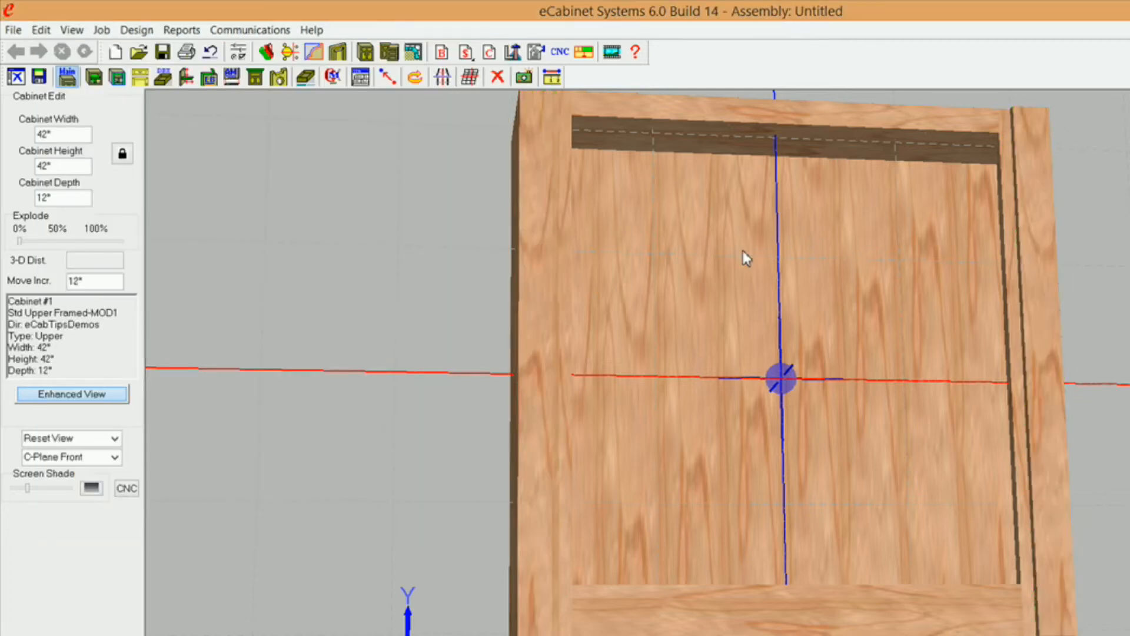
Step: Set the left-right stretchers DST and DSB as phantom parts and accept the phantom part settings
left_click_drag(757, 252, 686, 366)
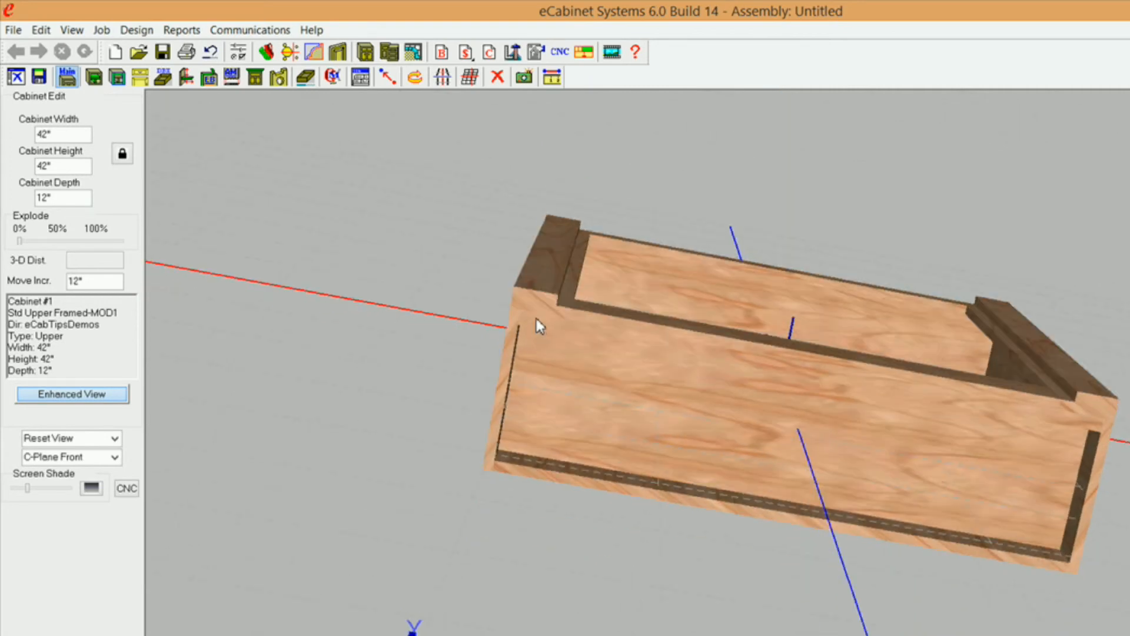
left_click_drag(860, 164, 365, 290)
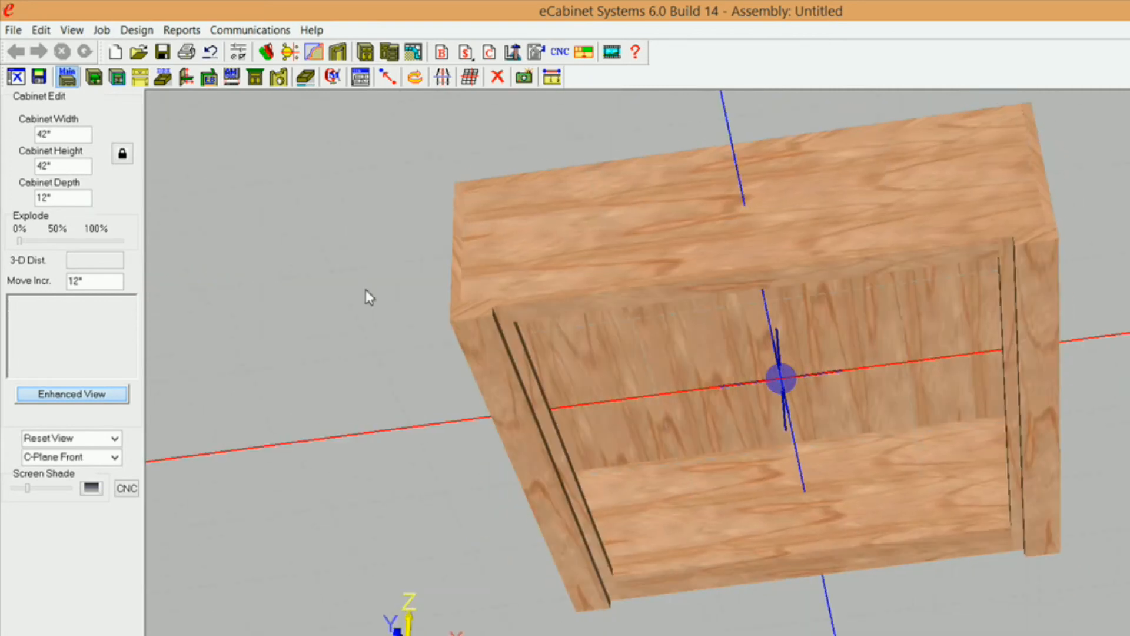
right_click(285, 255)
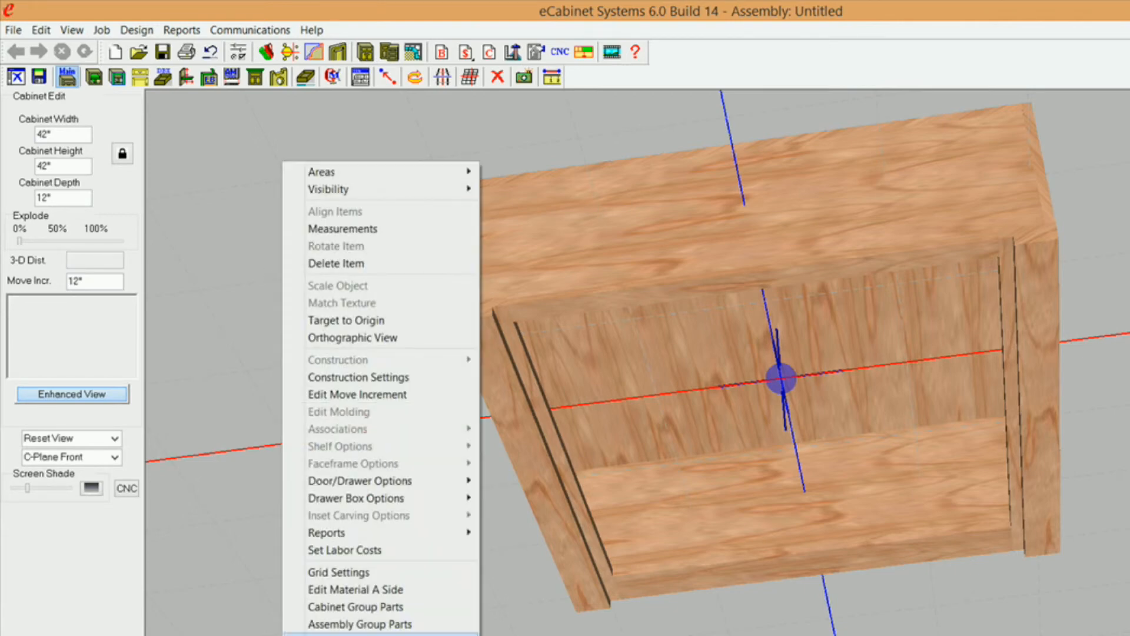
left_click(353, 633)
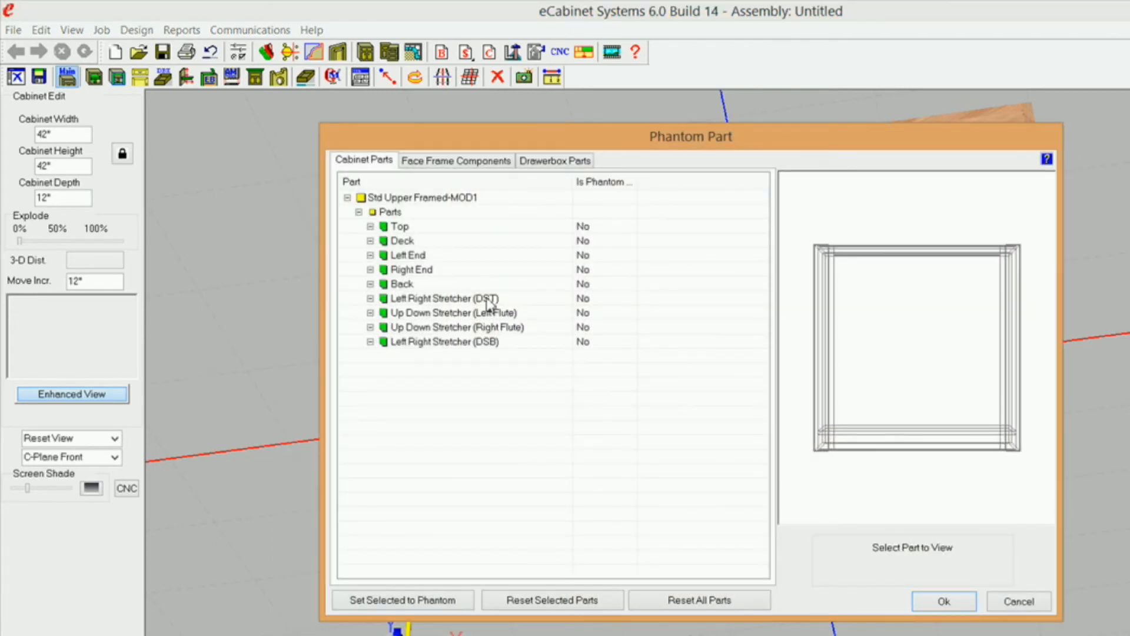
left_click(465, 305)
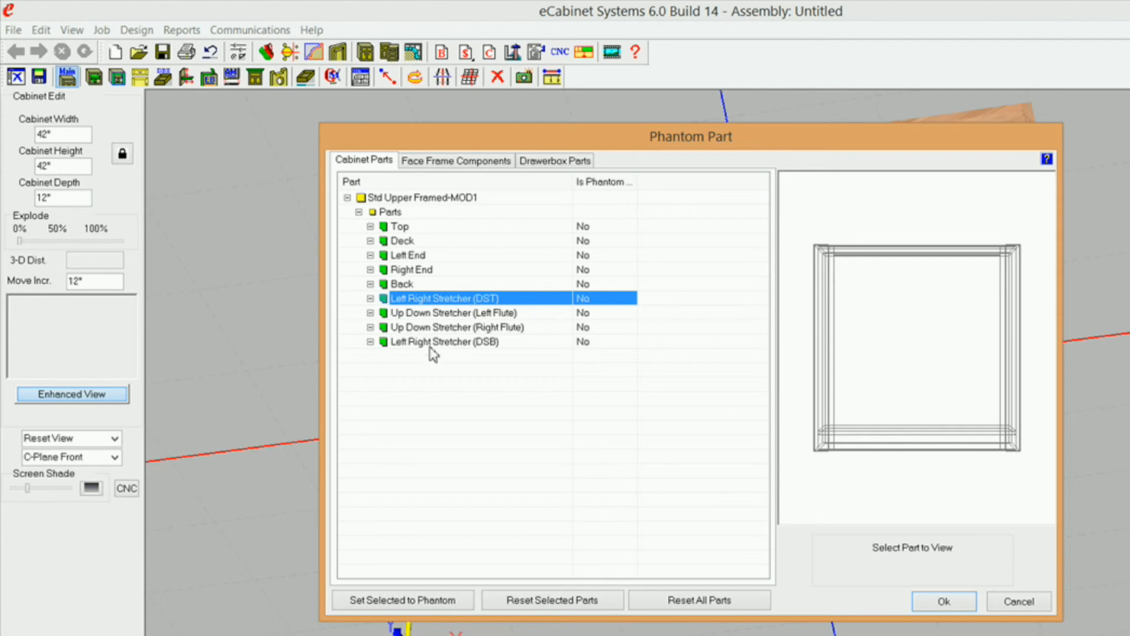
left_click(427, 342, "ctrl")
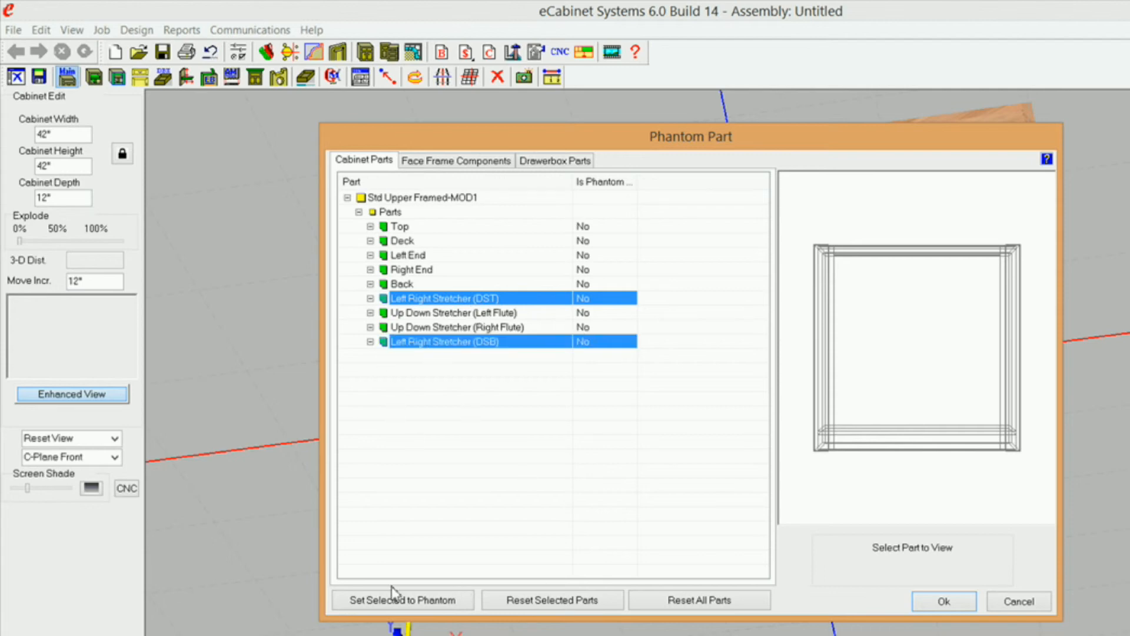
left_click(376, 601)
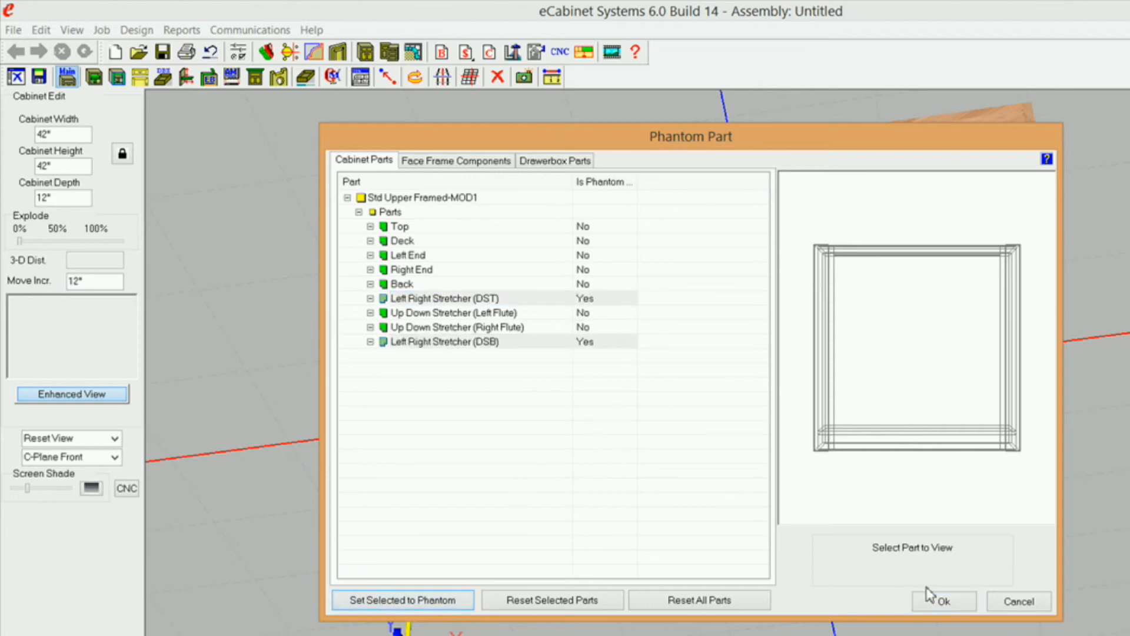
left_click(940, 599)
mouse_move(641, 434)
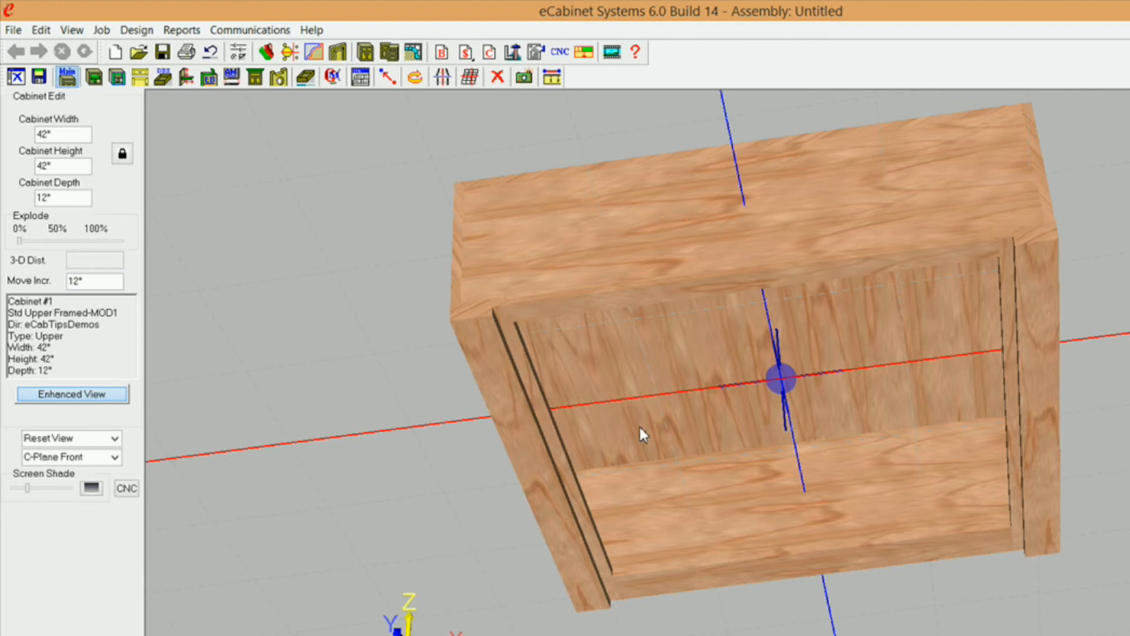
Step: Set the bottom rail width to 2" in the face frame construction settings
left_click_drag(756, 580, 582, 360)
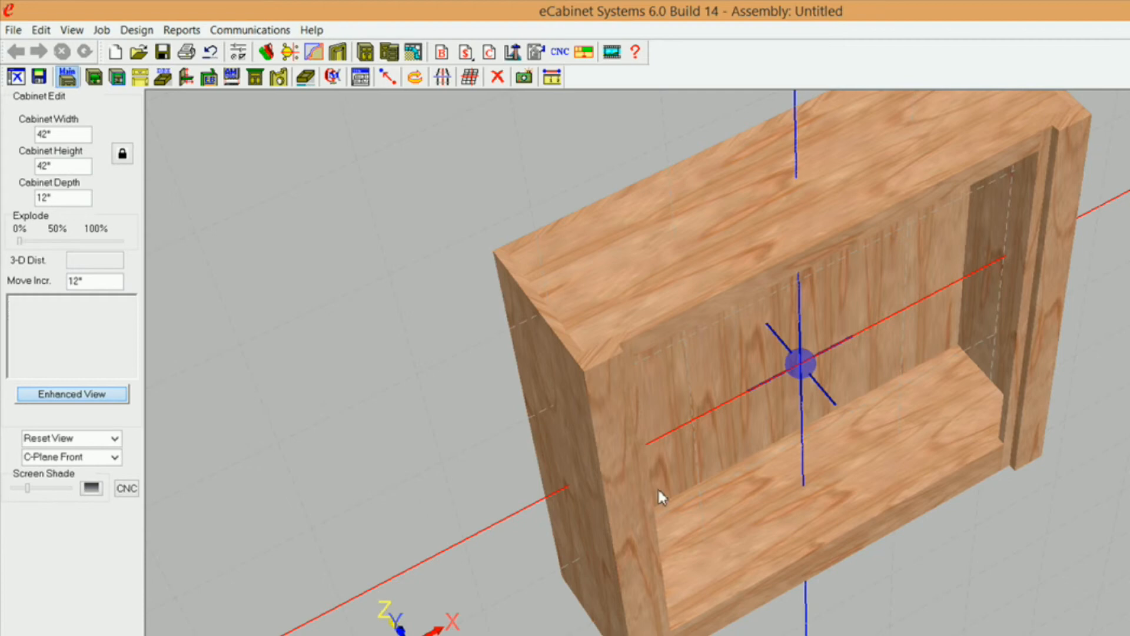
left_click_drag(630, 443, 466, 246)
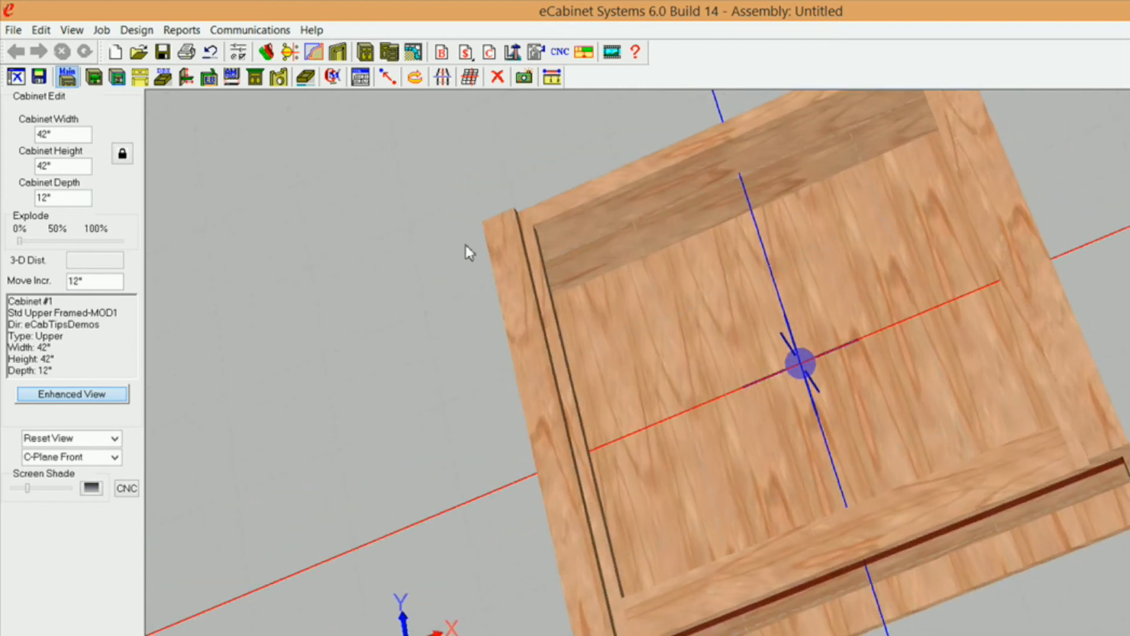
left_click_drag(742, 575, 674, 356)
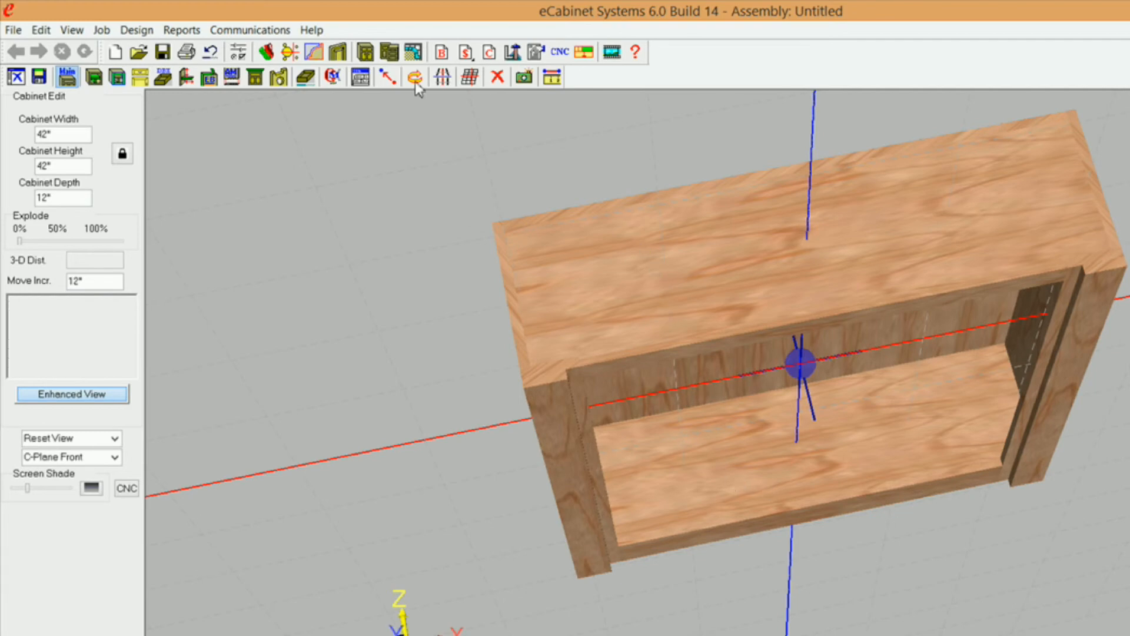
middle_click_drag(689, 537, 651, 448)
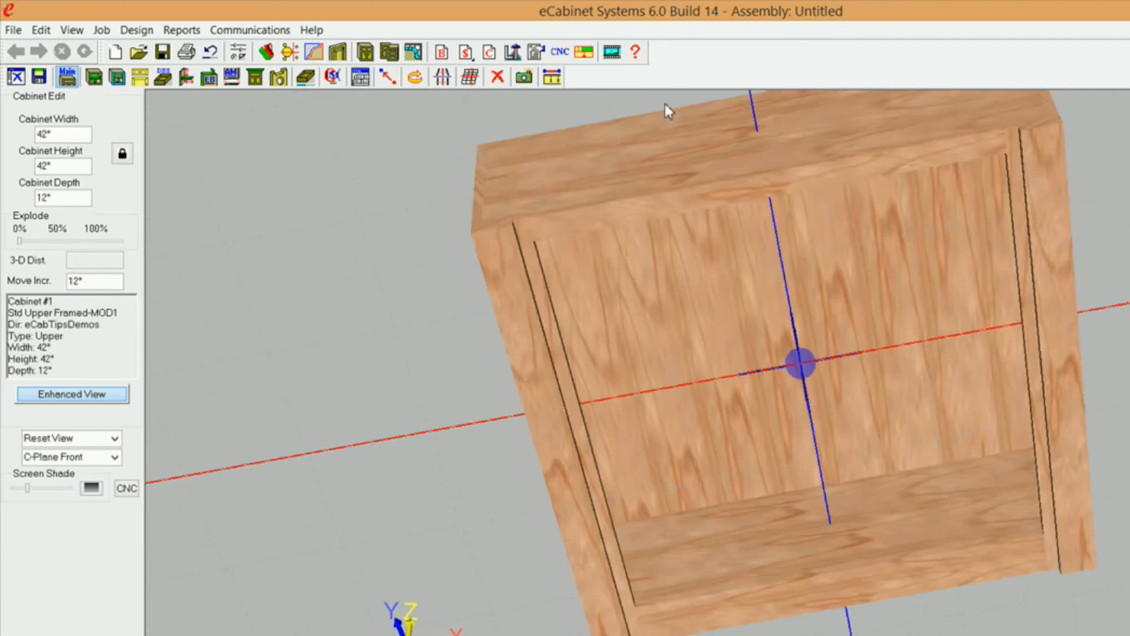
left_click(360, 77)
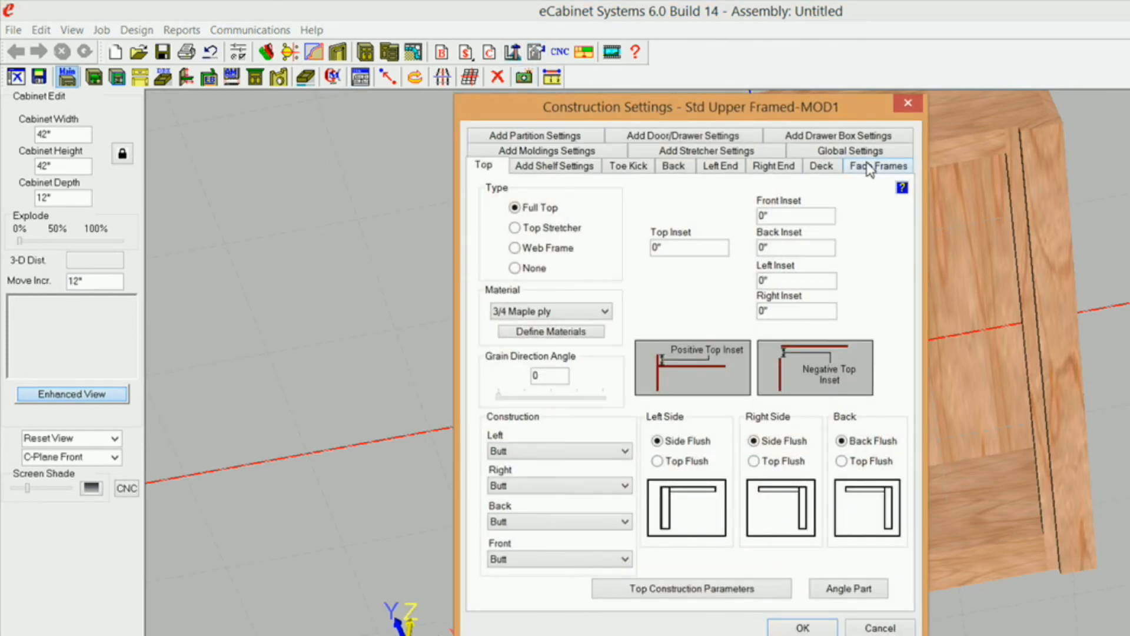
left_click(870, 166)
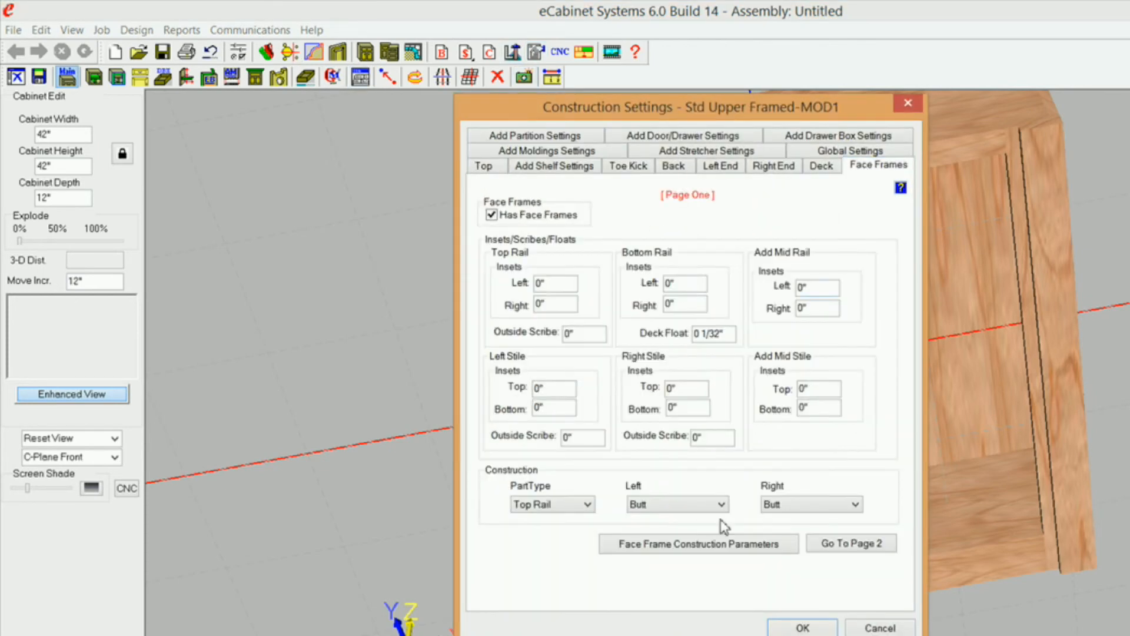
left_click(838, 544)
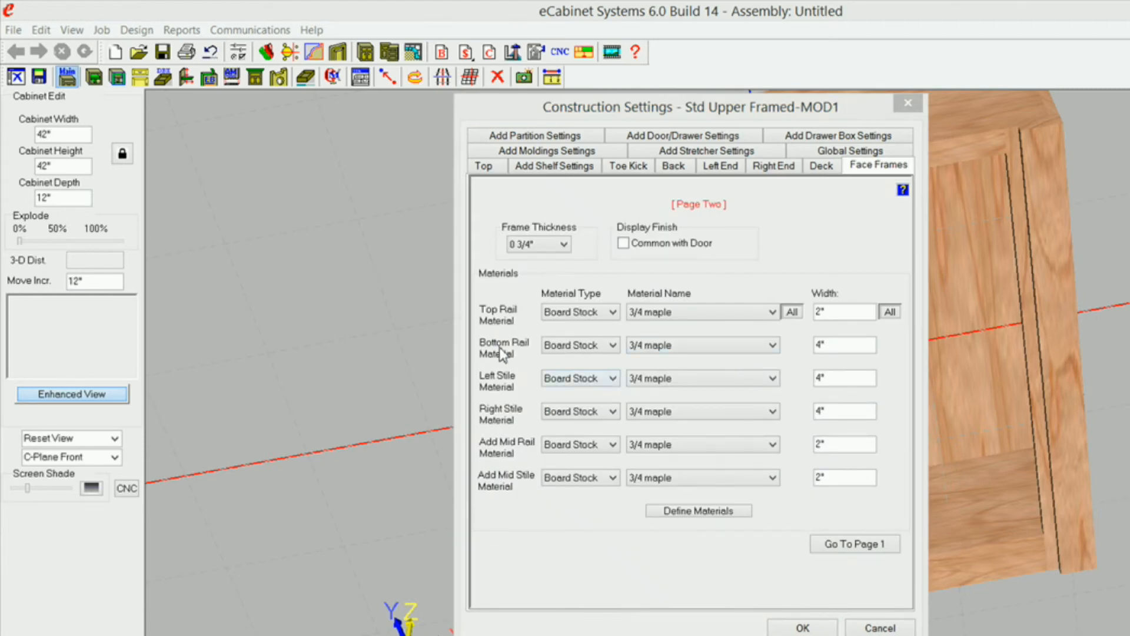
type("2")
Step: Set the deck's bottom inset to 1 1/4" and apply the construction settings
left_click(815, 166)
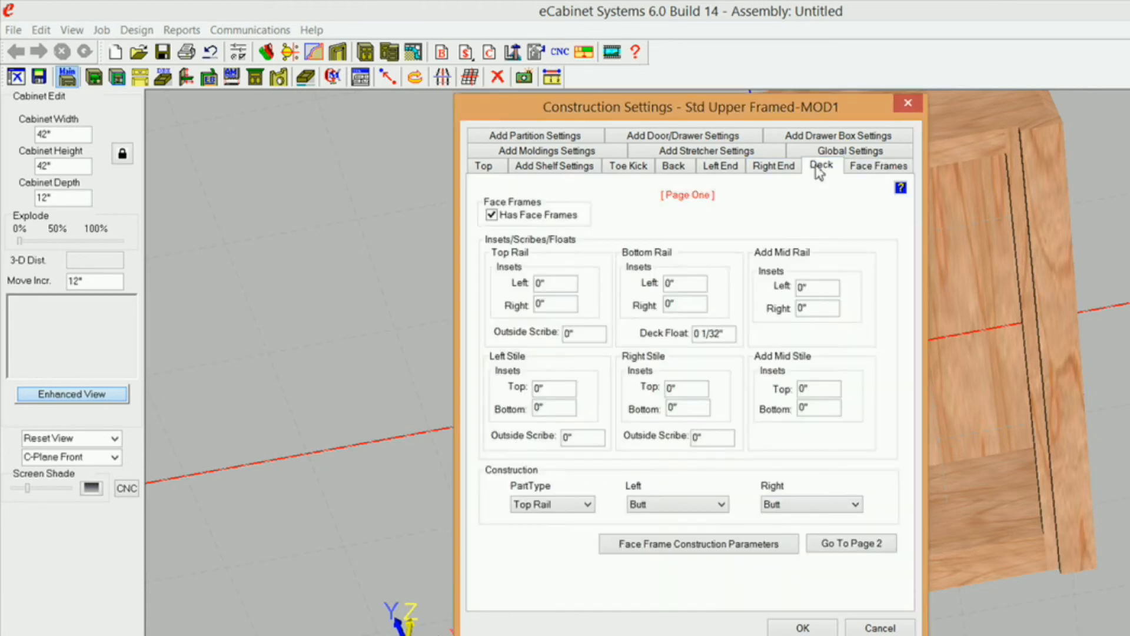
left_click_drag(554, 244, 487, 232)
type("1 1/4\"")
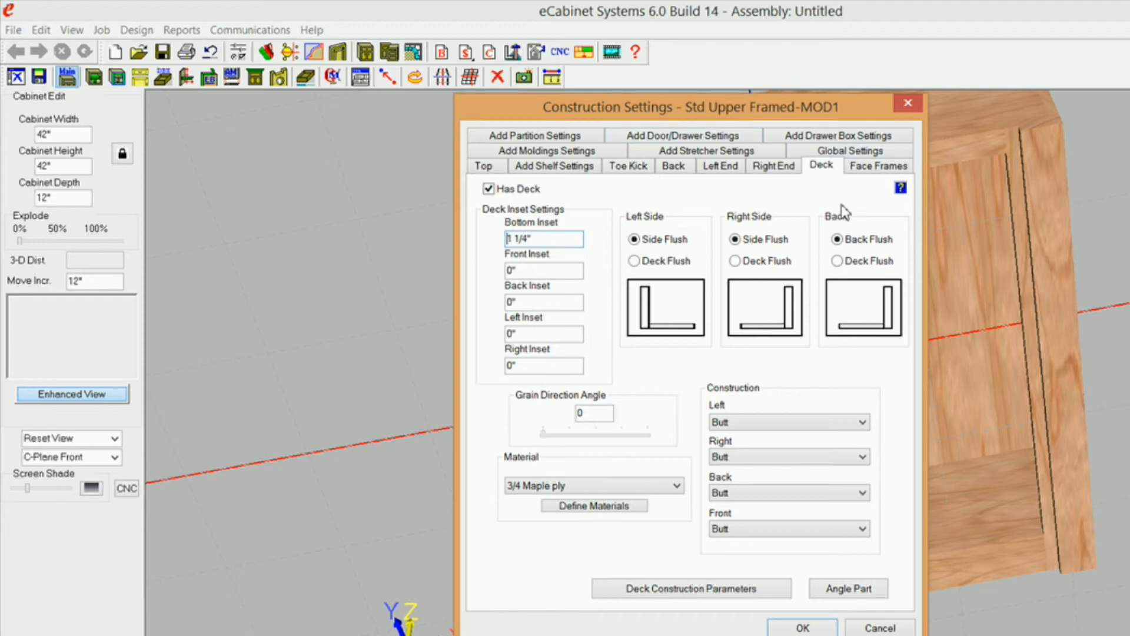
left_click(803, 628)
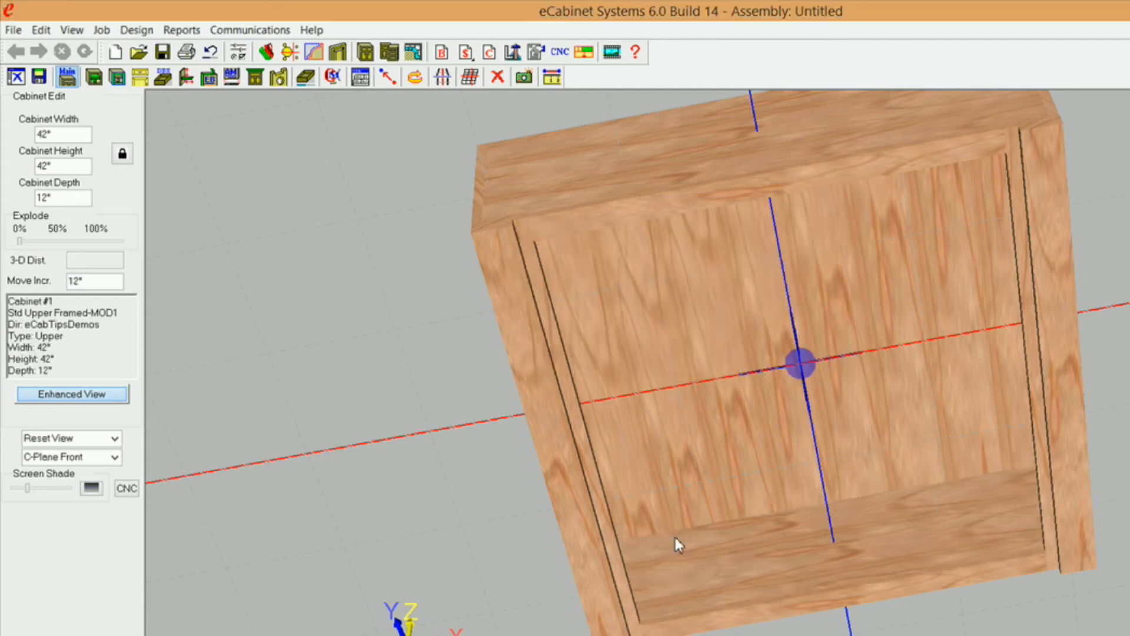
Step: Examine the vertical stretchers, bottom rail and deck of the updated cabinet from several angles
right_click_drag(669, 567, 825, 350)
right_click_drag(837, 400, 761, 424)
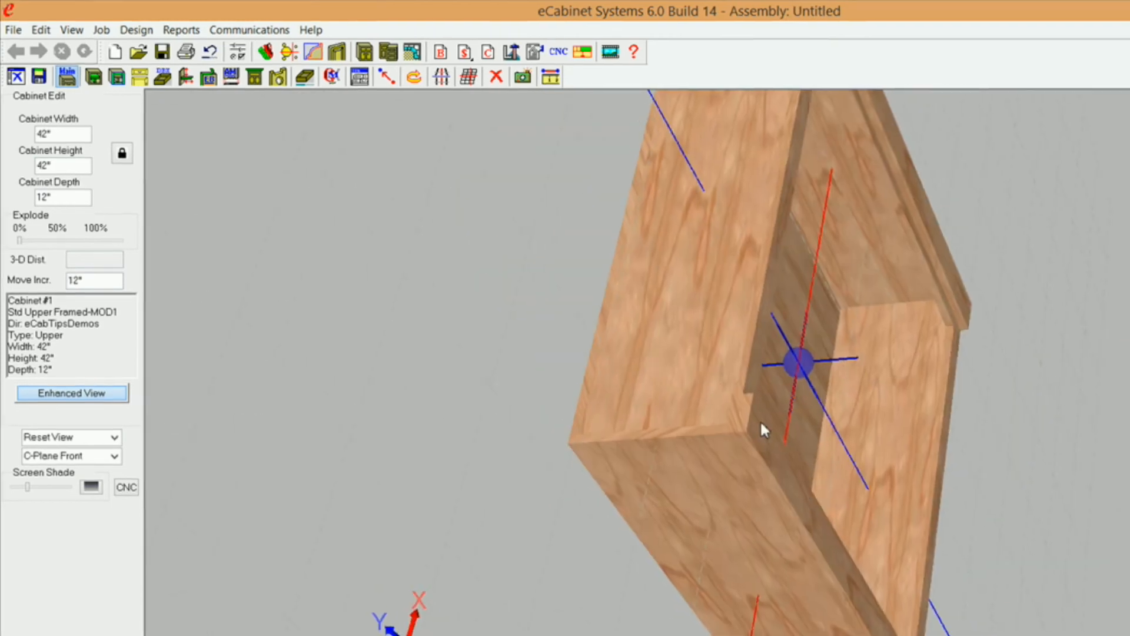
mouse_move(761, 423)
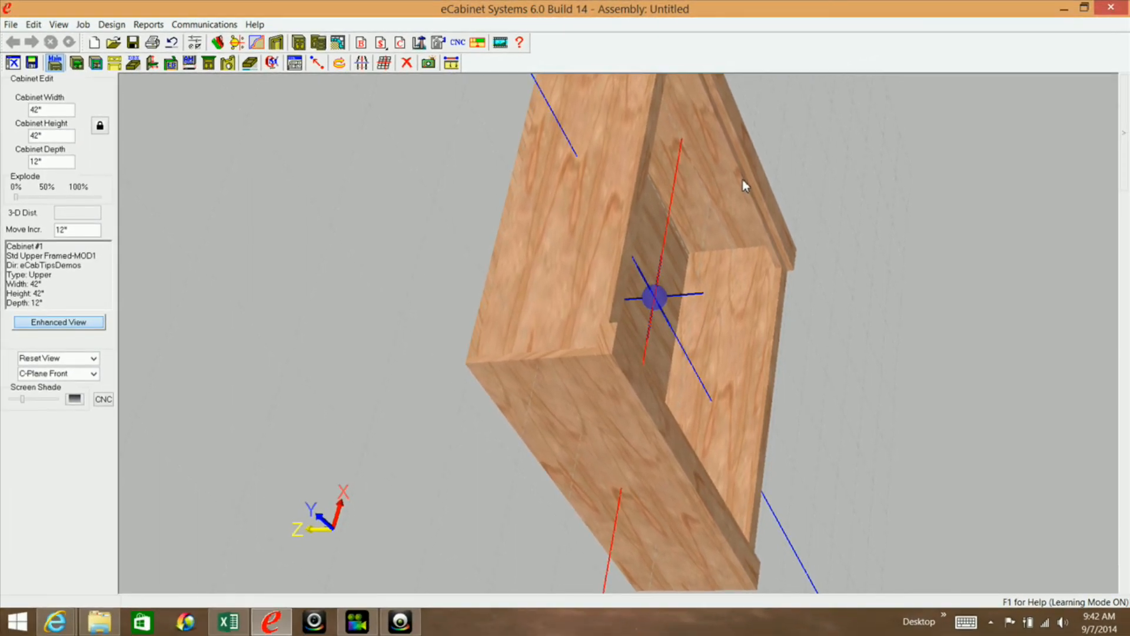
left_click_drag(893, 338, 555, 489)
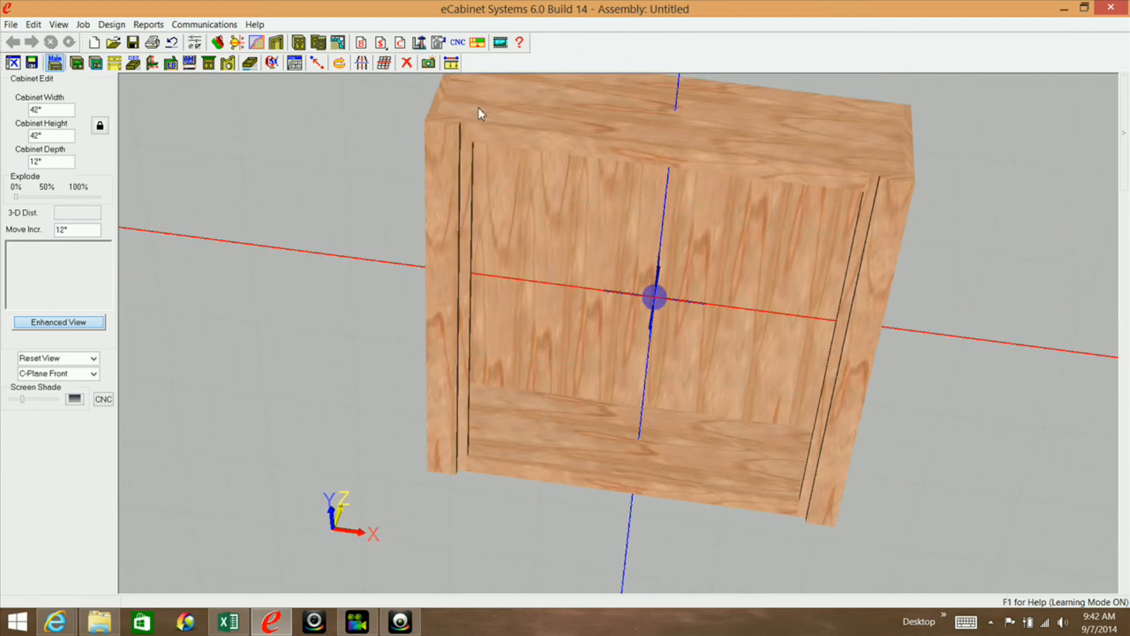
Step: Remove the deck from the cabinet in its construction settings and apply the change
left_click_drag(691, 478, 751, 409)
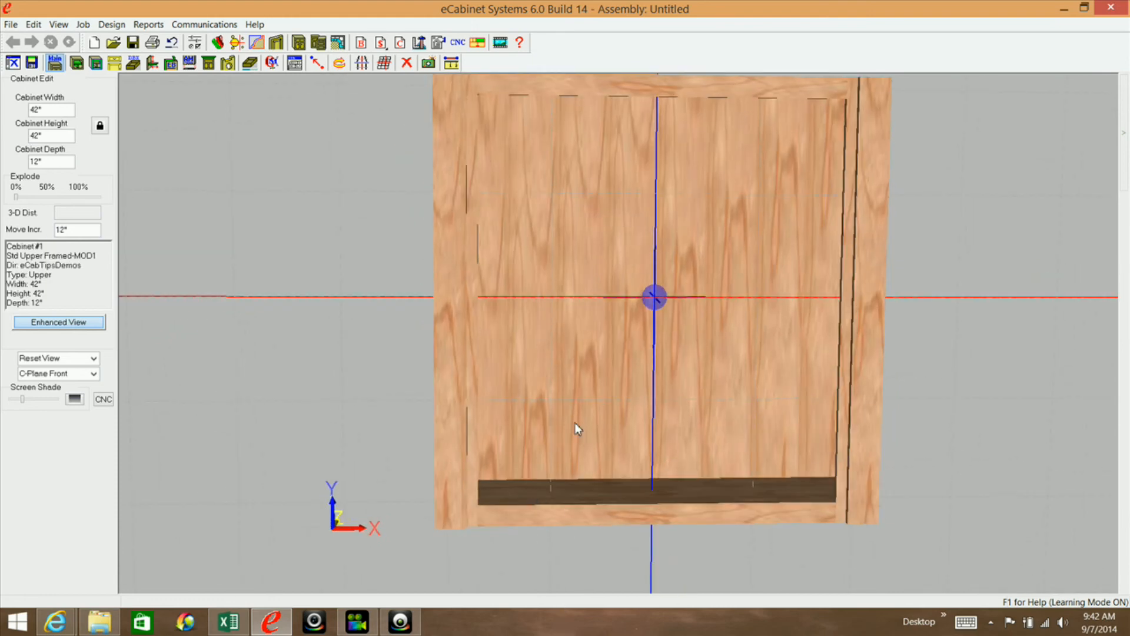
left_click_drag(605, 453, 624, 482)
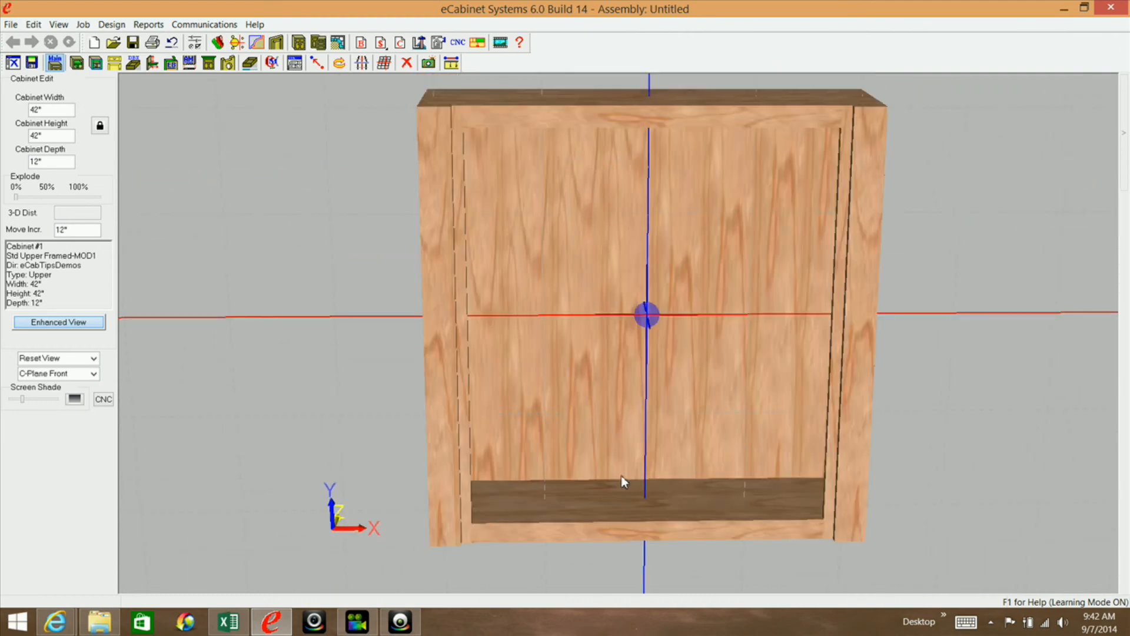
left_click(295, 64)
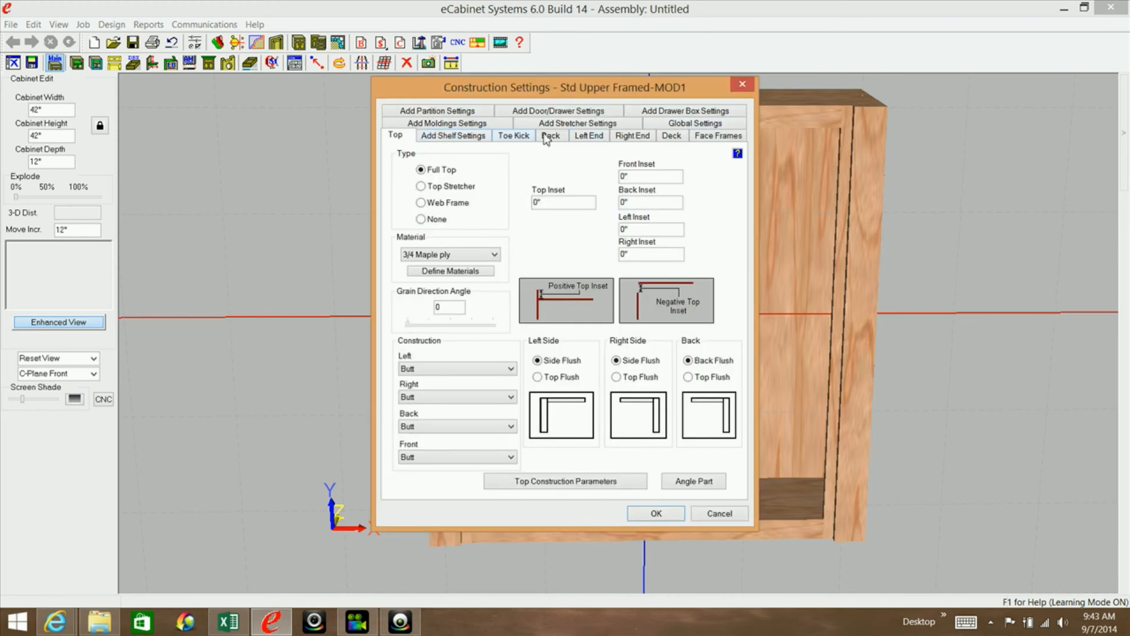
left_click(673, 139)
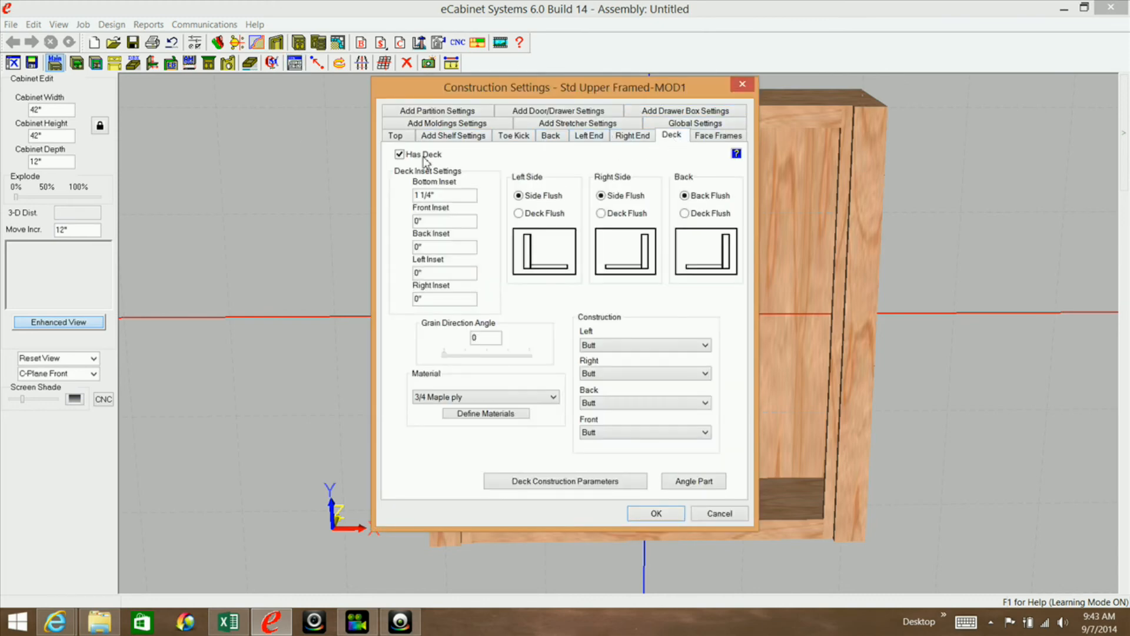
left_click(662, 515)
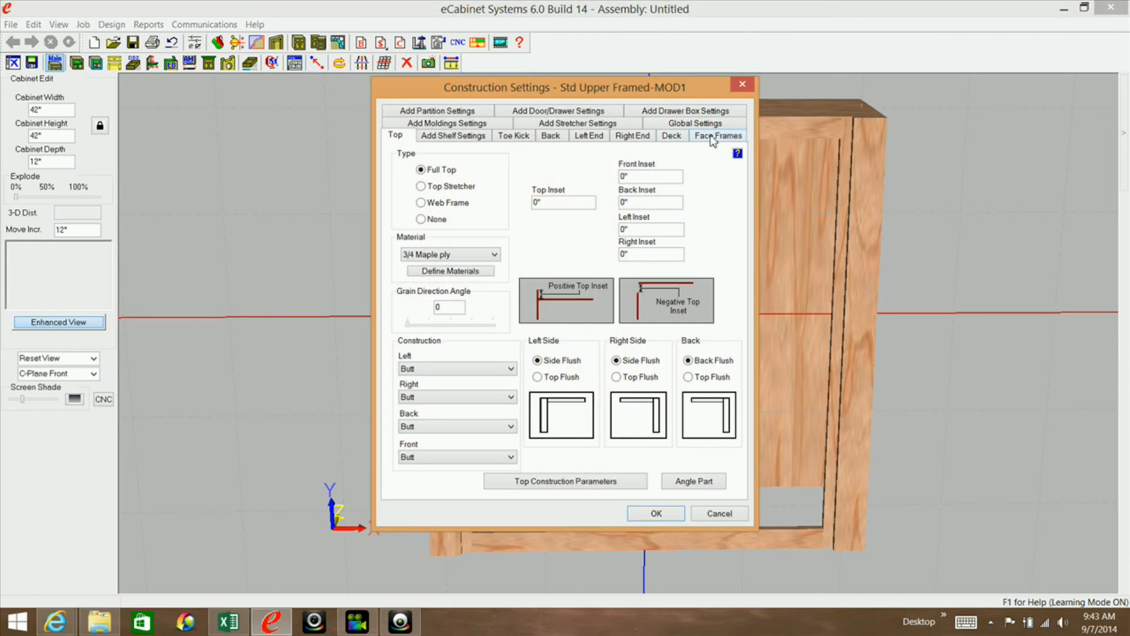
Step: Delete the bottom rail from the cabinet's face frame and return to the 3D cabinet view
left_click(711, 138)
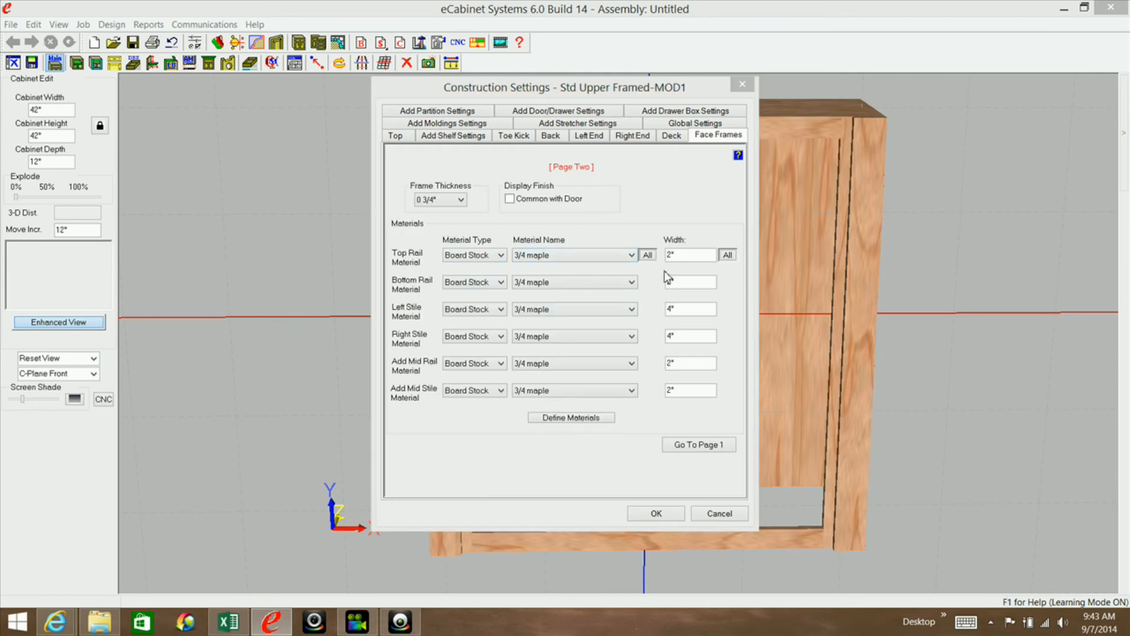
left_click(713, 512)
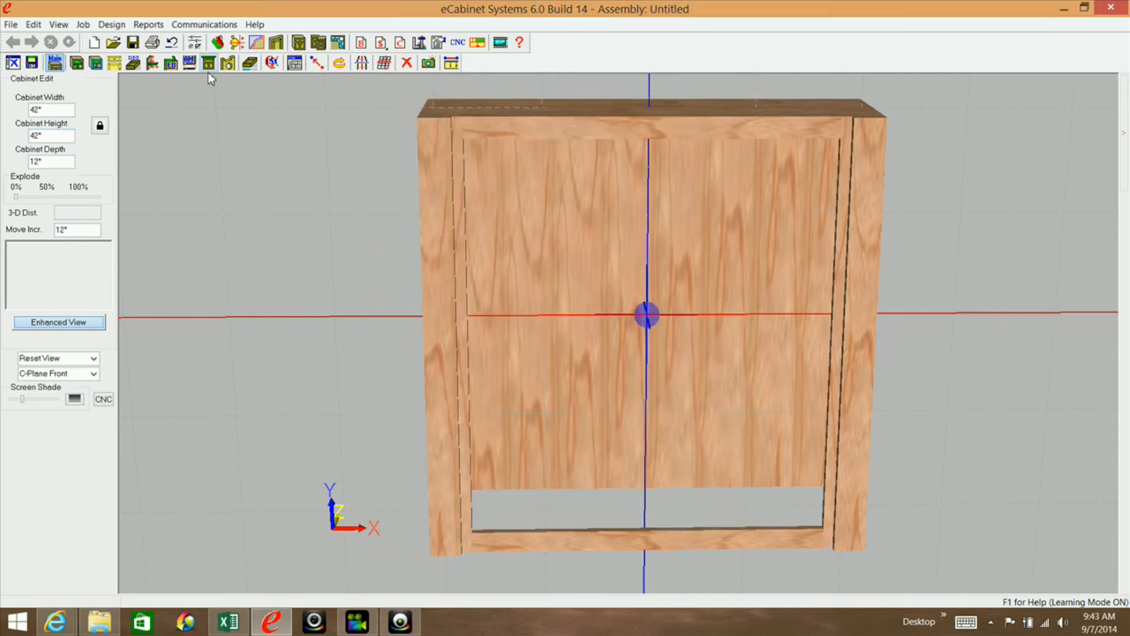
left_click(97, 64)
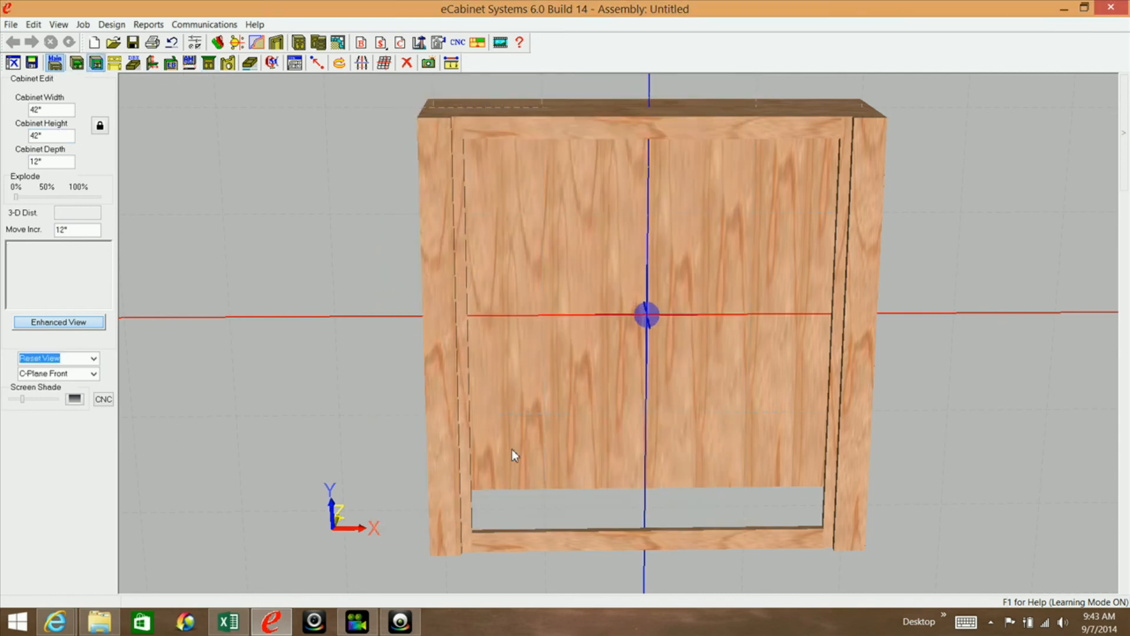
left_click(510, 542)
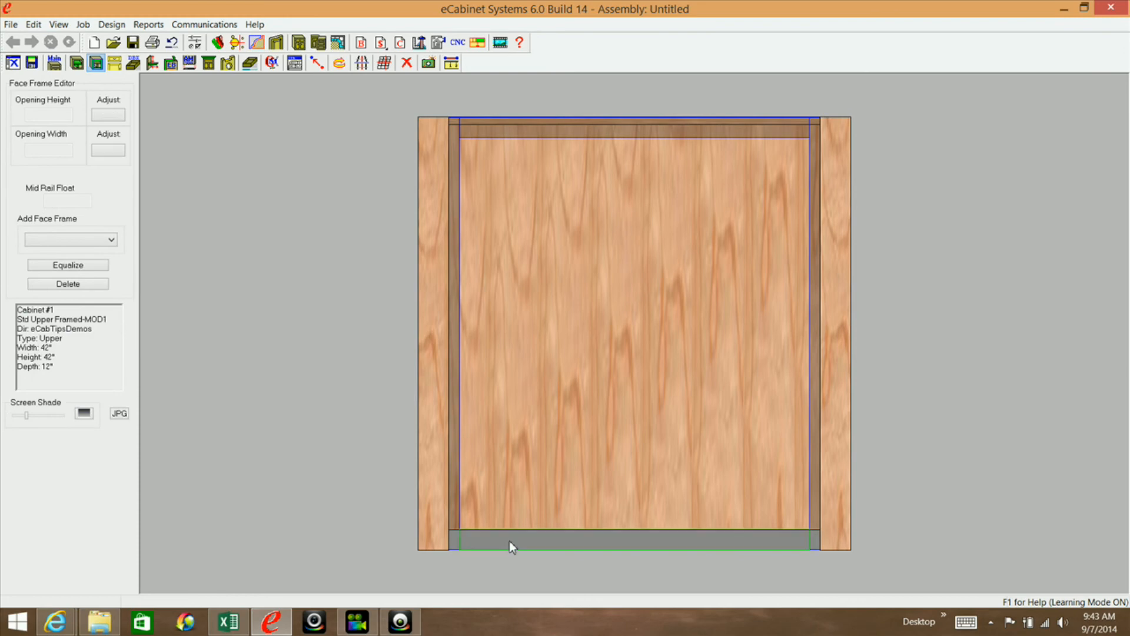
right_click(509, 541)
left_click(574, 149)
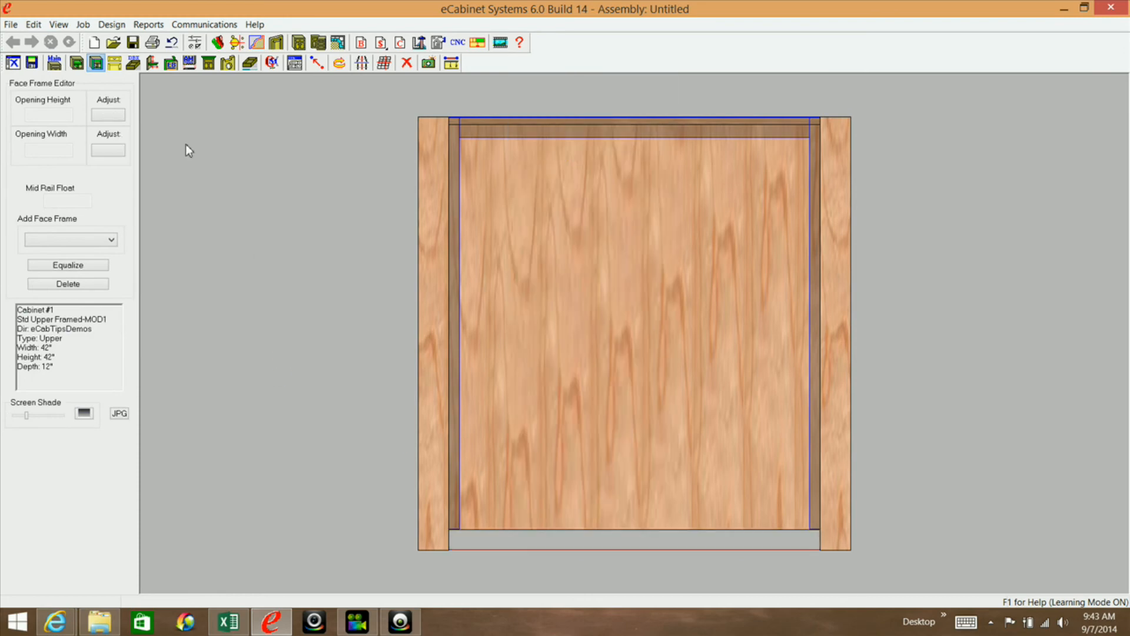
left_click(54, 62)
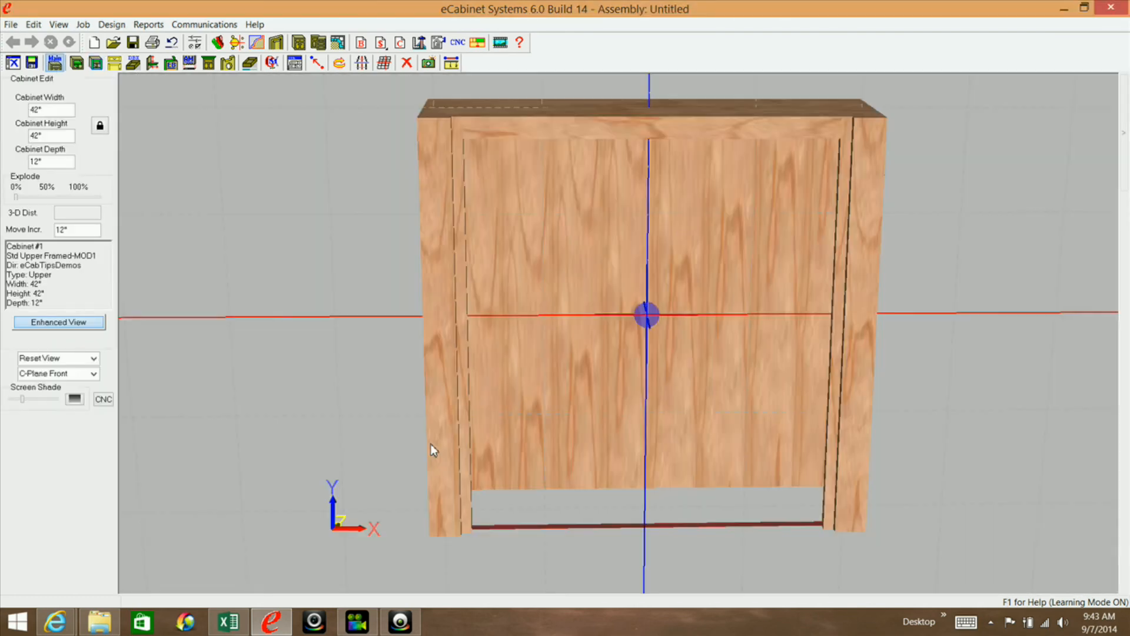
Step: Examine the open bottom, the vertical stretchers, the phantom stretcher and the top of the cabinet from several angles
mouse_move(411, 423)
left_mouse_down()
mouse_move(527, 396)
mouse_move(605, 318)
mouse_move(583, 302)
mouse_move(401, 432)
mouse_move(362, 499)
mouse_move(386, 488)
mouse_move(371, 532)
mouse_move(439, 521)
mouse_move(421, 558)
mouse_move(398, 563)
mouse_move(419, 481)
mouse_move(447, 448)
mouse_move(415, 439)
left_mouse_up()
left_click_drag(835, 473, 751, 509)
left_click_drag(427, 209, 514, 274)
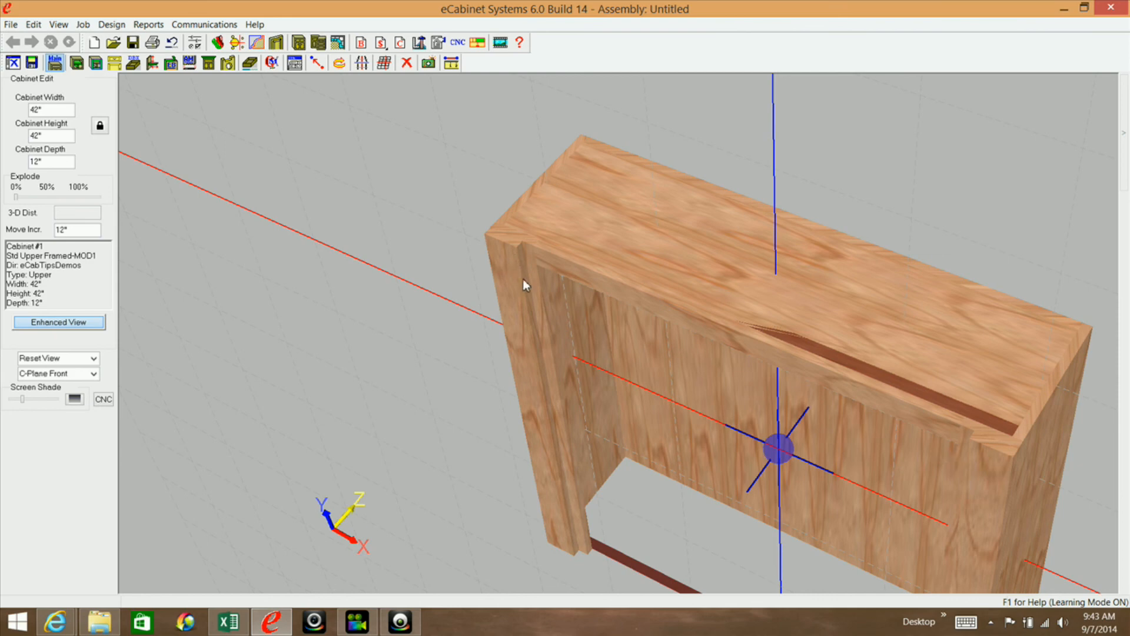
left_click_drag(513, 257, 588, 330)
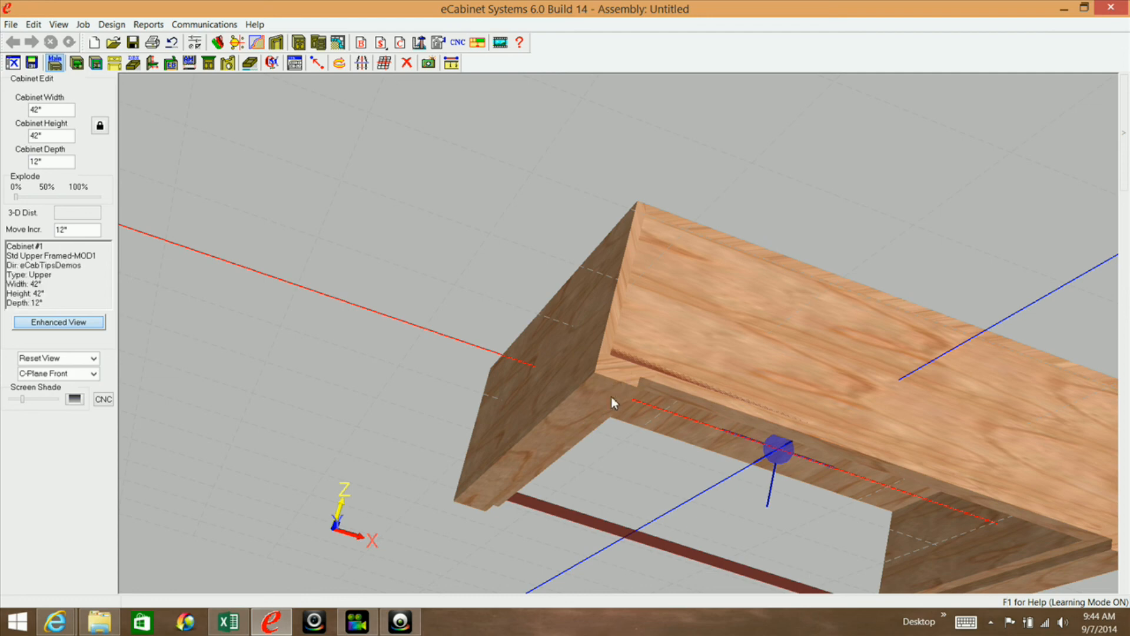
middle_click_drag(732, 349, 652, 284)
middle_click_drag(698, 334, 562, 216)
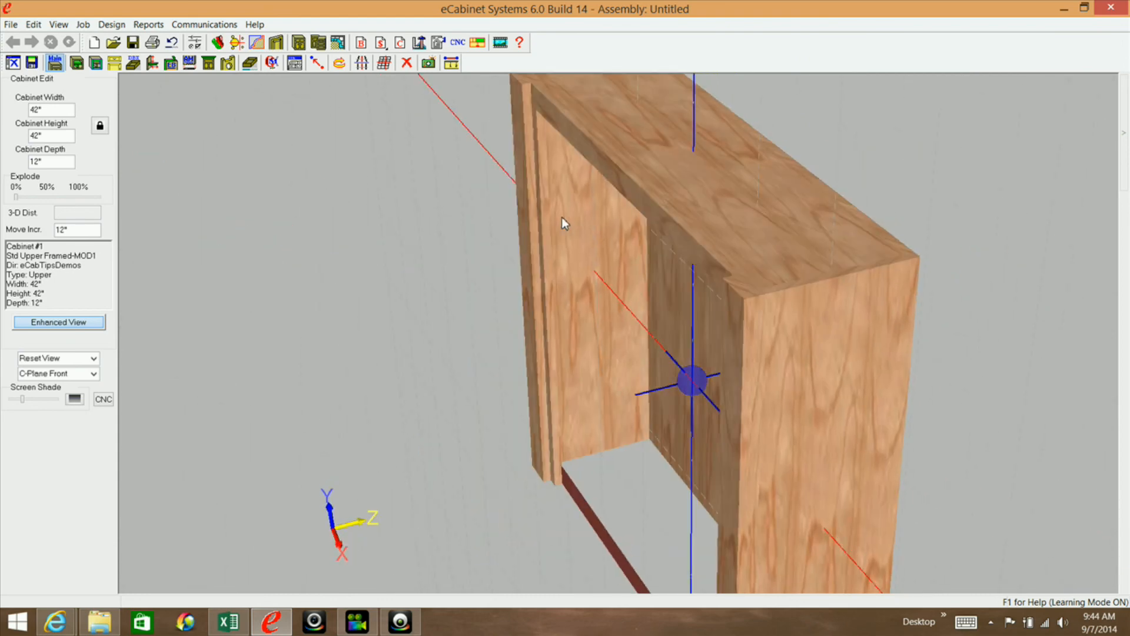
middle_click_drag(668, 157, 618, 249)
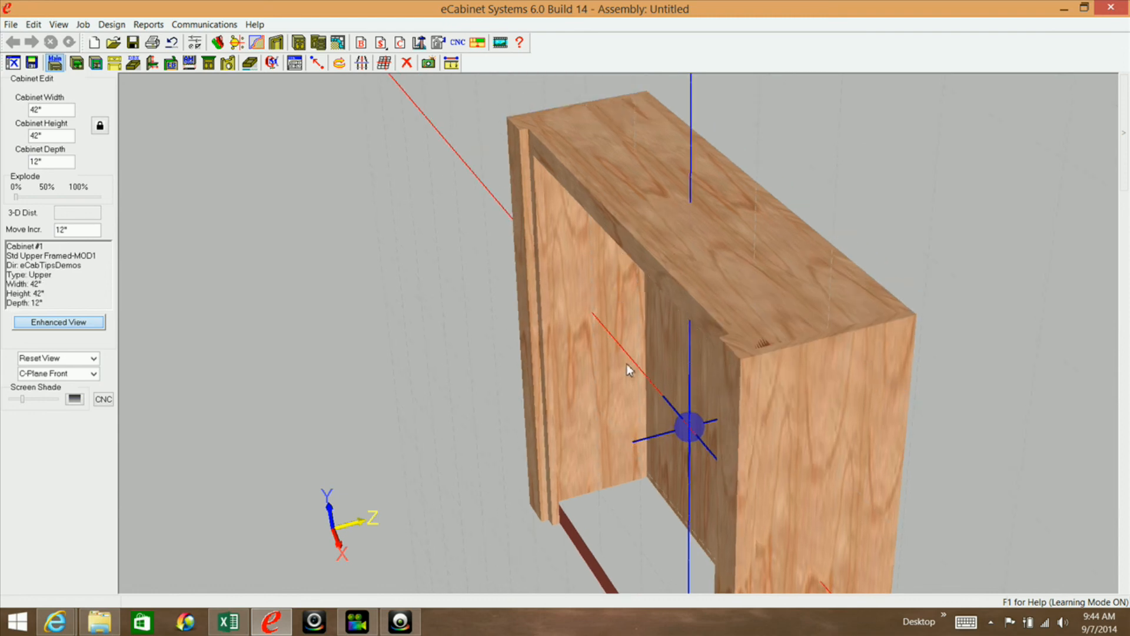
middle_click_drag(624, 369, 610, 334)
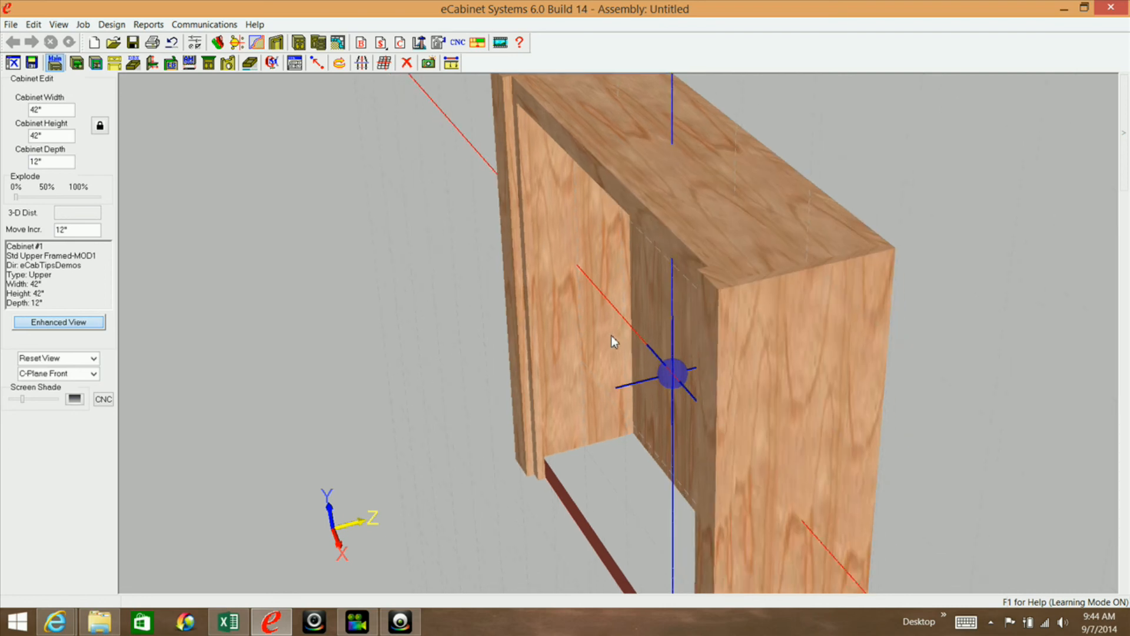